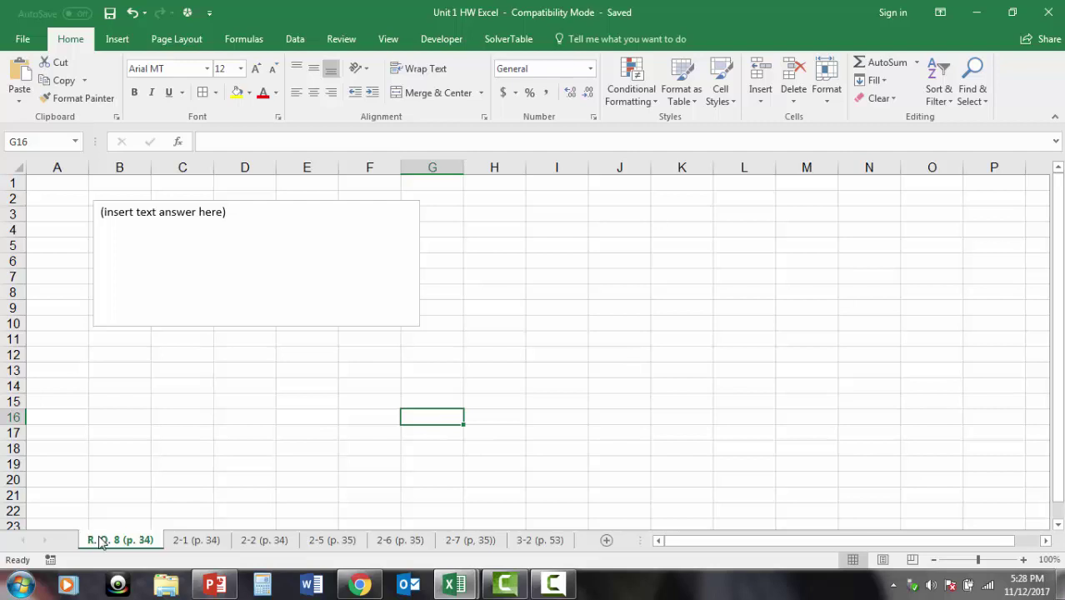
Step: Browse the sheet tabs from 2-5 through 3-2 (p. 53), then return to the R. Q. 8 sheet
click(213, 546)
click(285, 546)
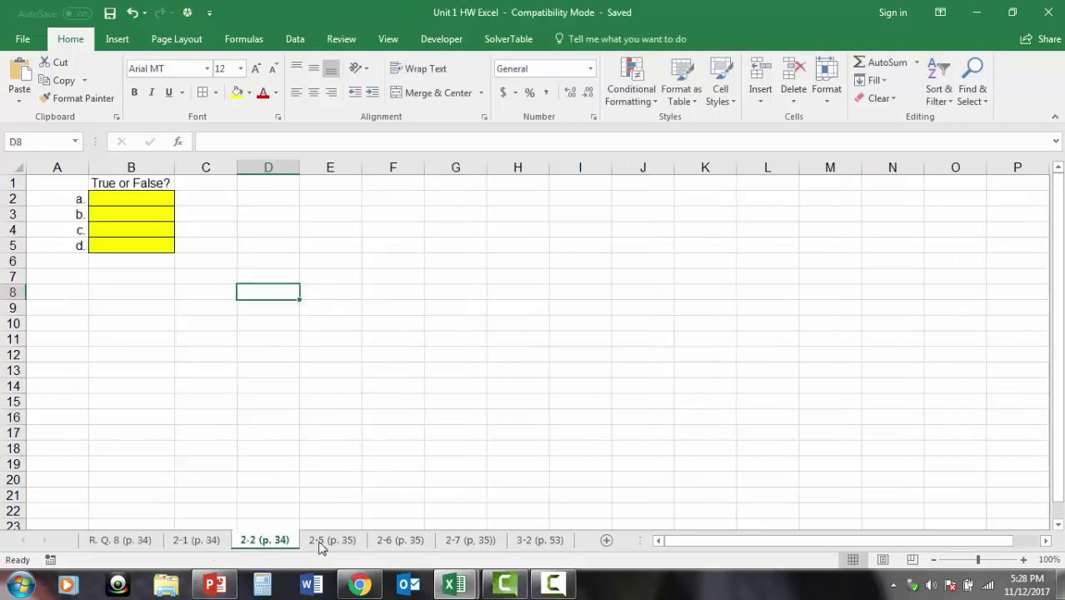
click(335, 546)
click(407, 546)
click(472, 546)
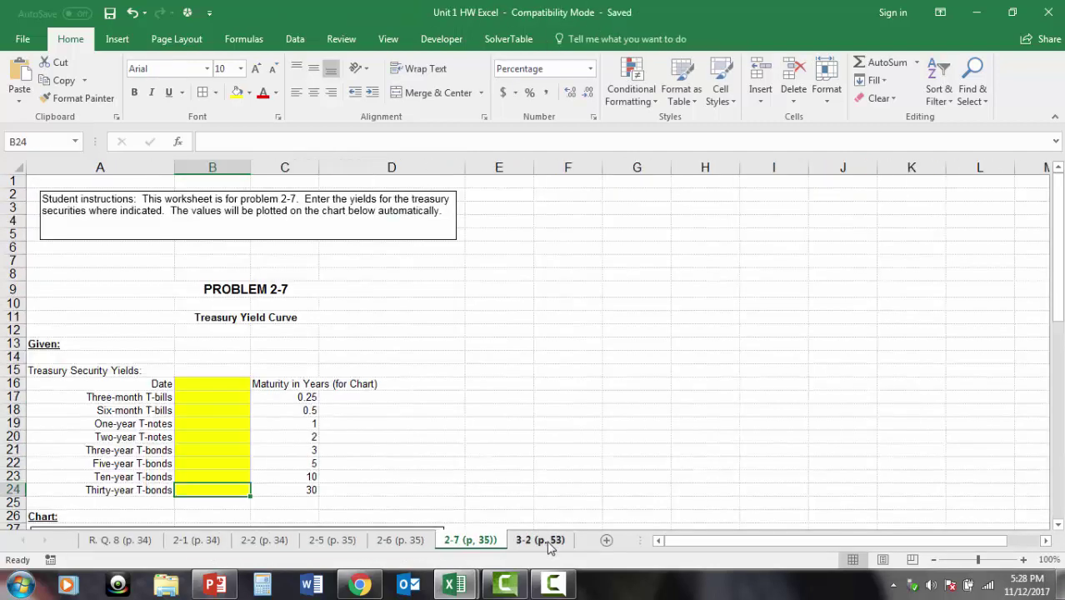
click(544, 545)
click(98, 546)
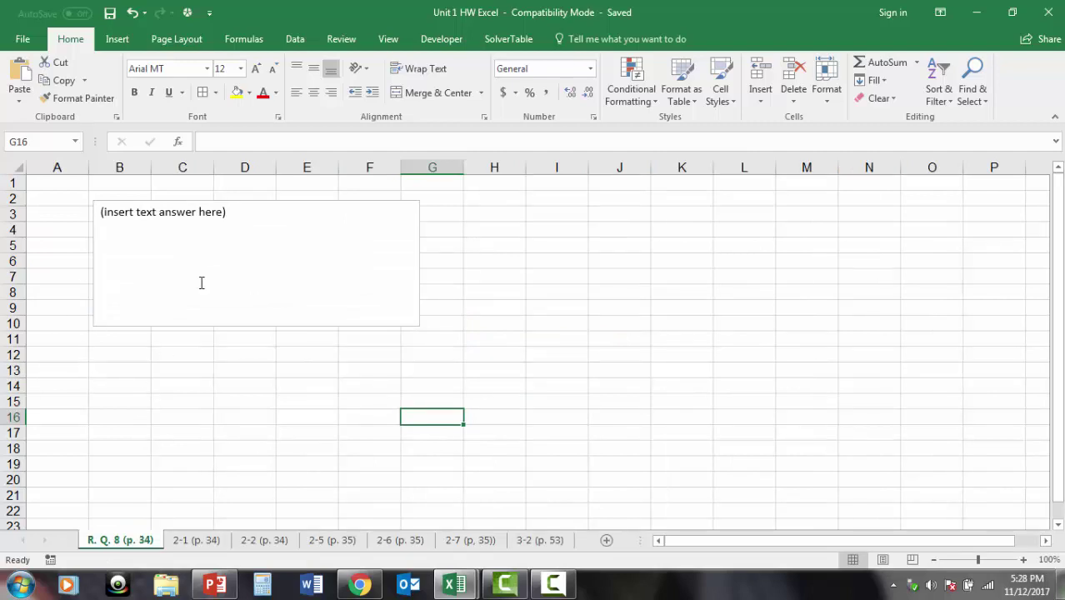
Step: Replace the R. Q. 8 answer box placeholder with 'Type your answer'
click(138, 243)
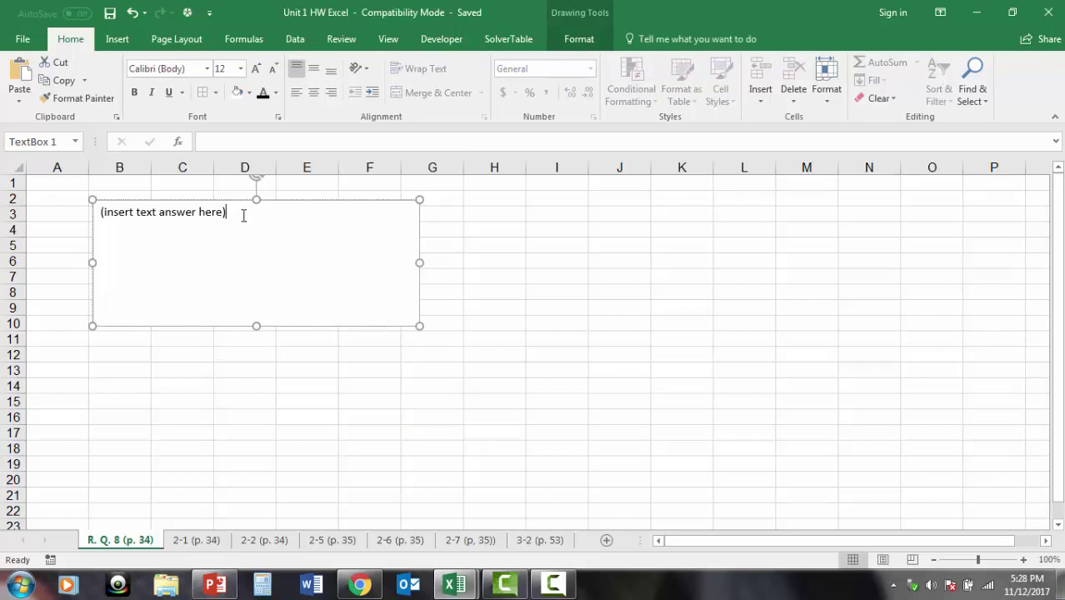
drag(244, 214, 91, 193)
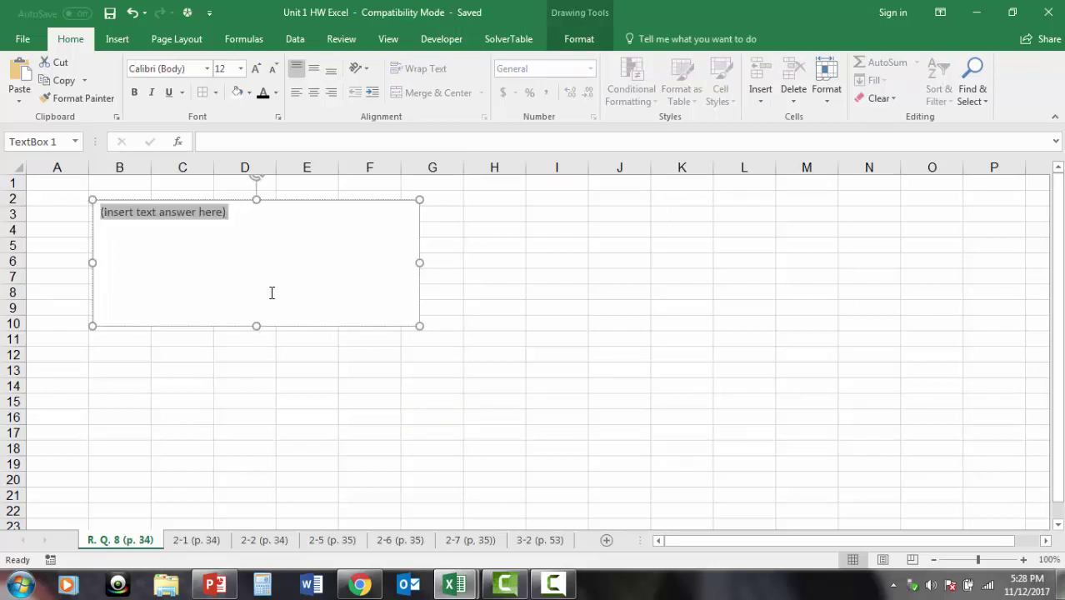
text(Type your)
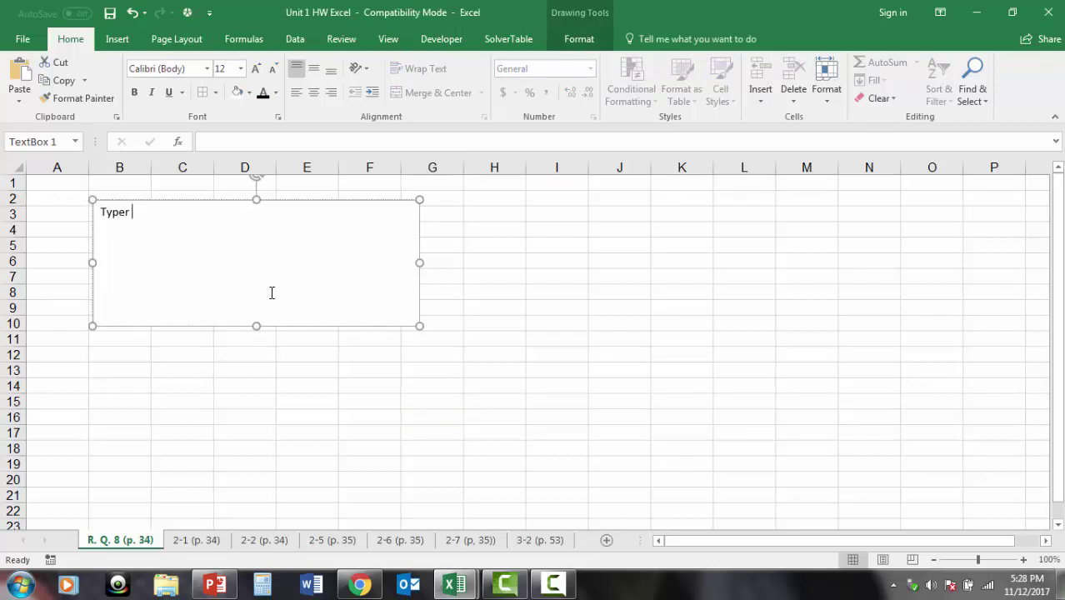
text( answer)
click(219, 415)
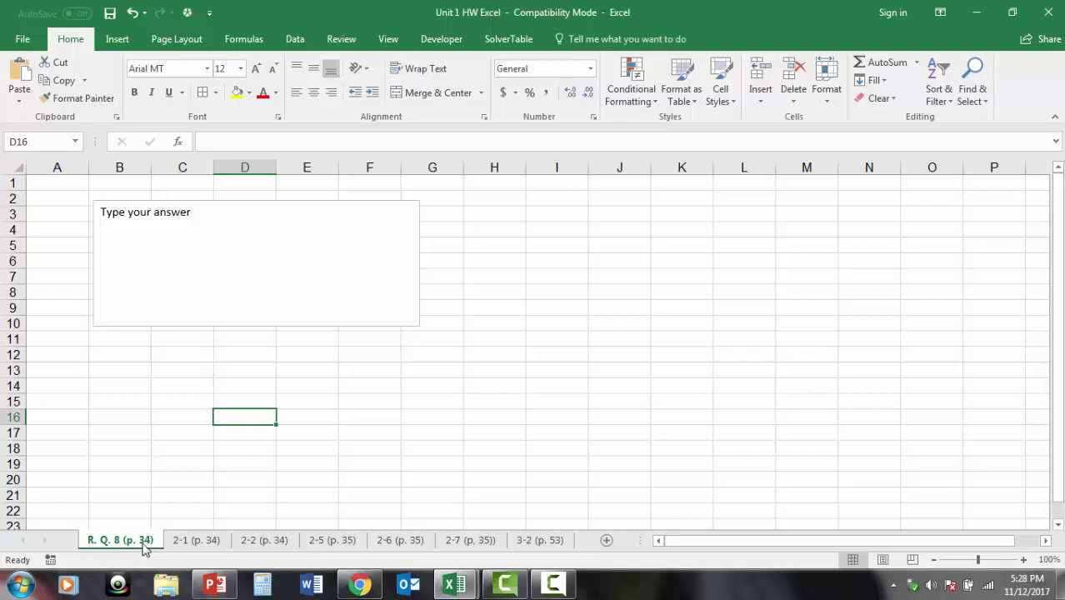
Step: On the 2-2 (p. 34) sheet, type 'True or False?' into answer cell B2
click(196, 541)
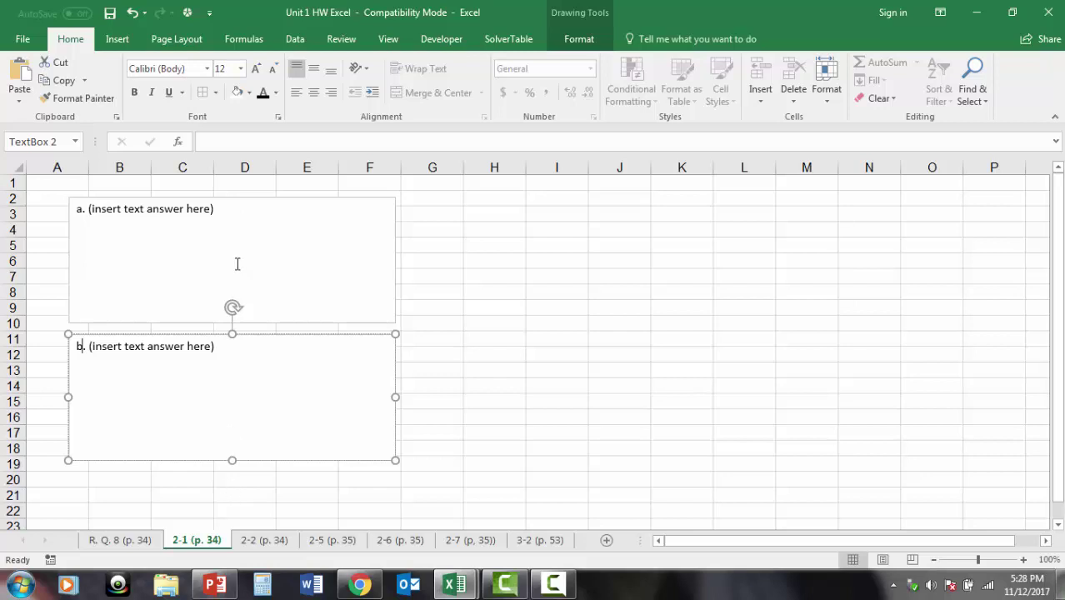
click(255, 542)
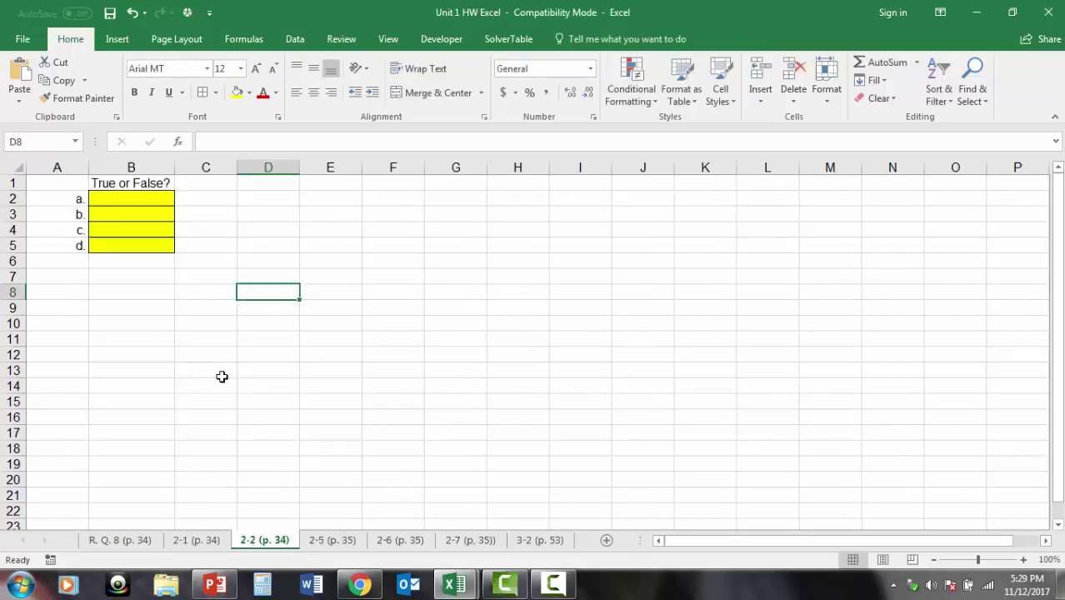
click(137, 197)
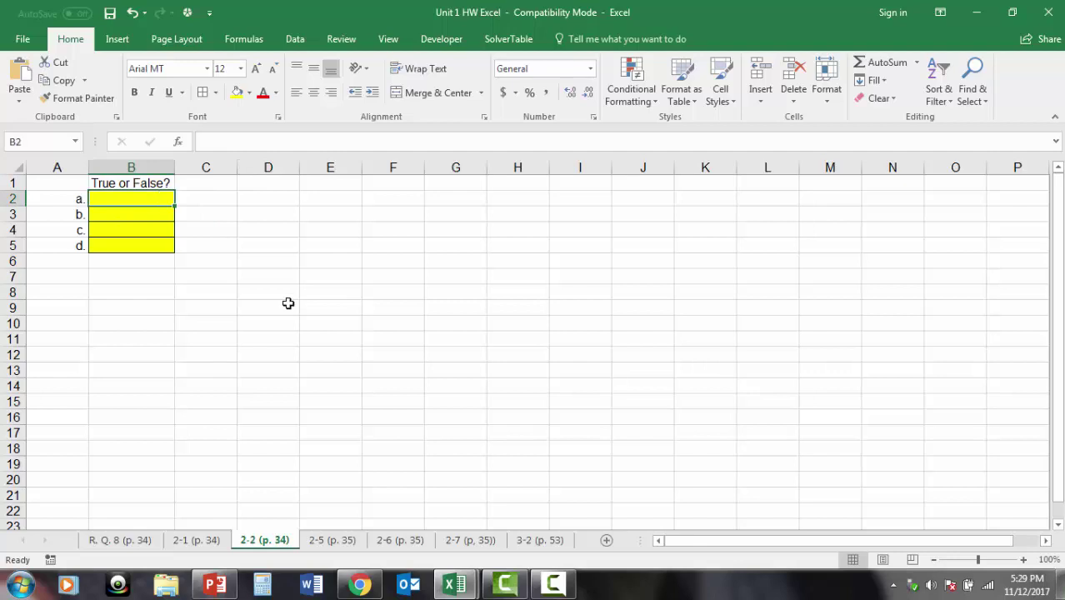
text(True or False?)
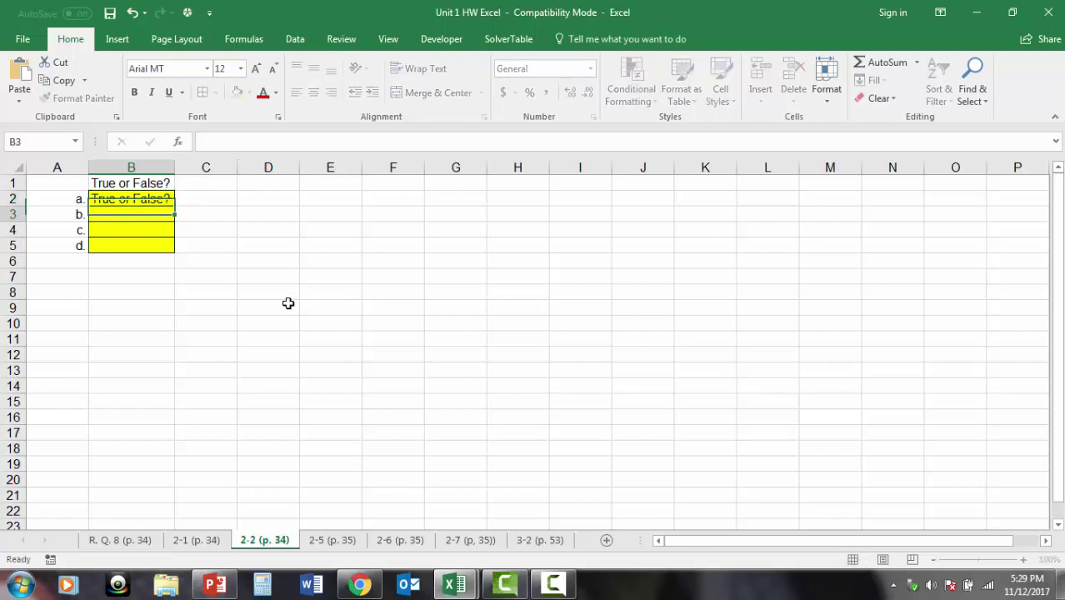
key(Return)
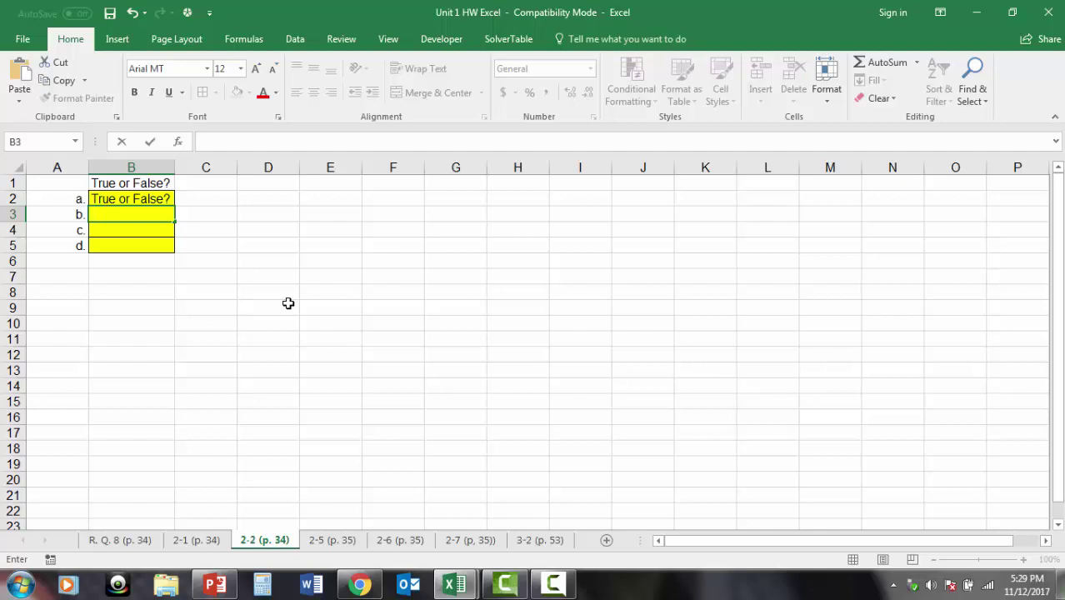
key(Up)
Step: Enter T and F as answers in B2 and B3, then clear both cells again
text(T)
key(Delete)
key(Return)
text(F)
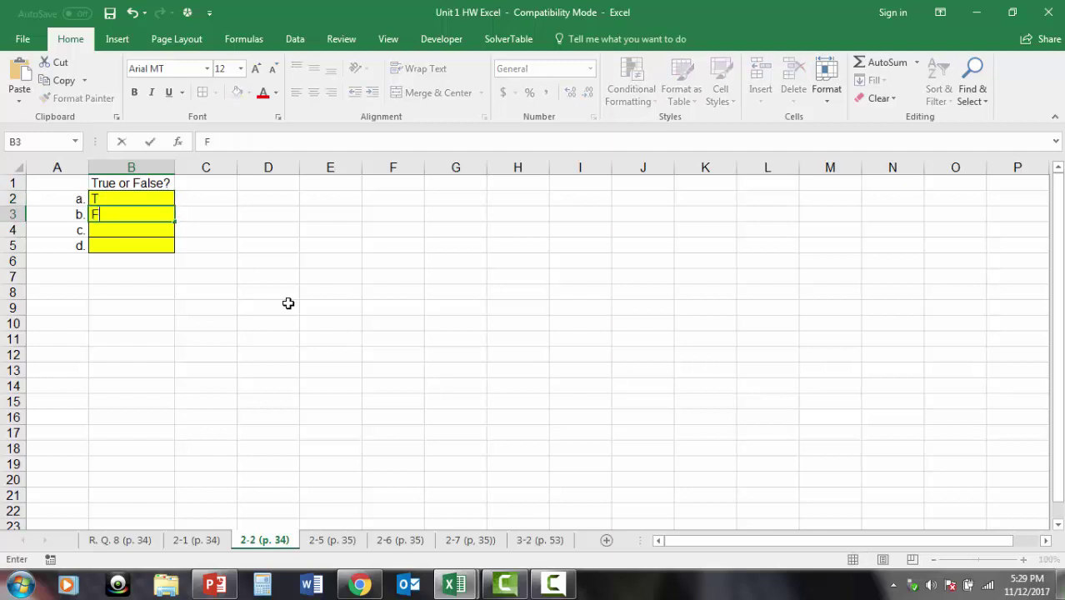
key(Return)
key(Up)
key(Up)
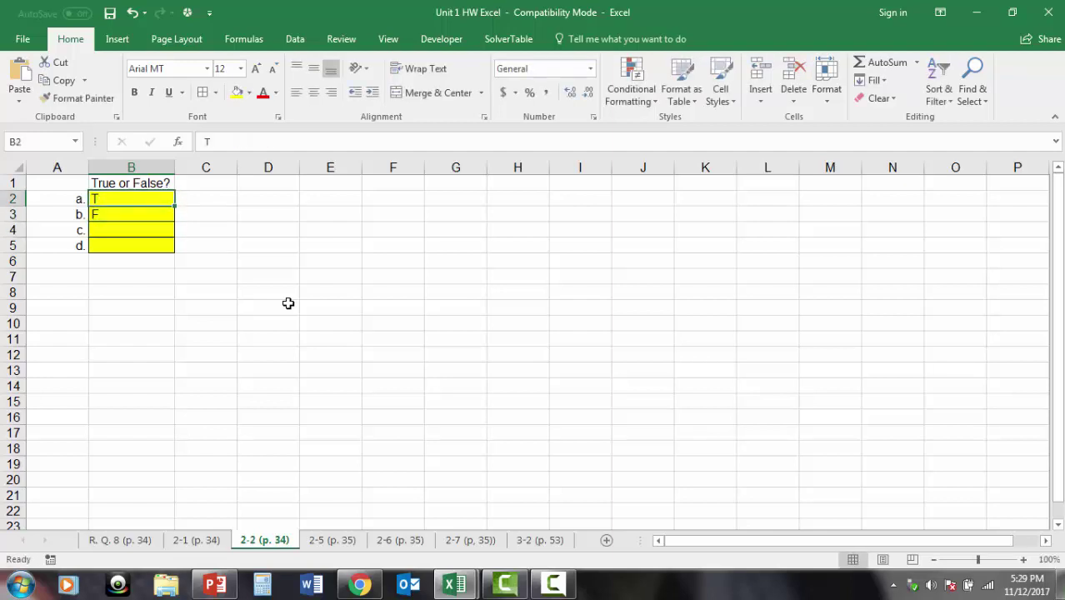
key(Delete)
key(Down)
key(Delete)
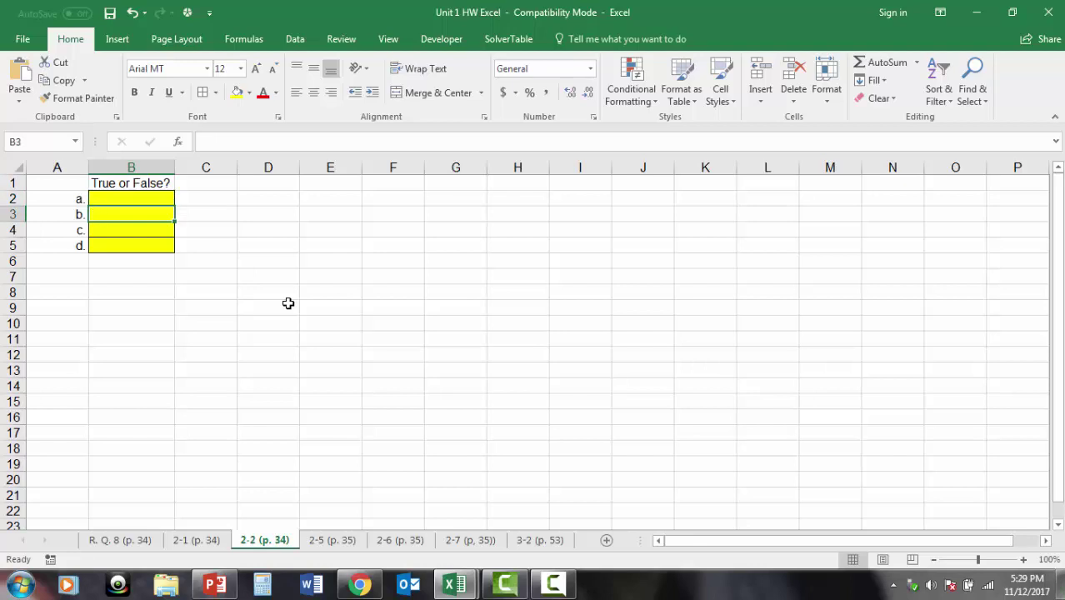
Step: Go to the 2-5 (p. 35) bond coupon sheet
click(287, 303)
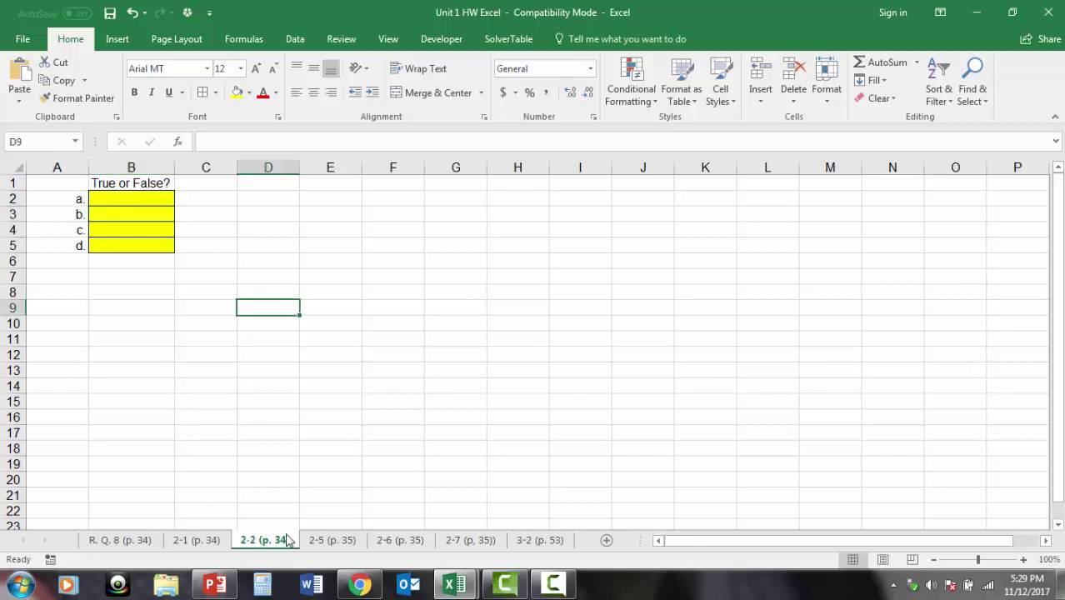
click(332, 540)
click(360, 282)
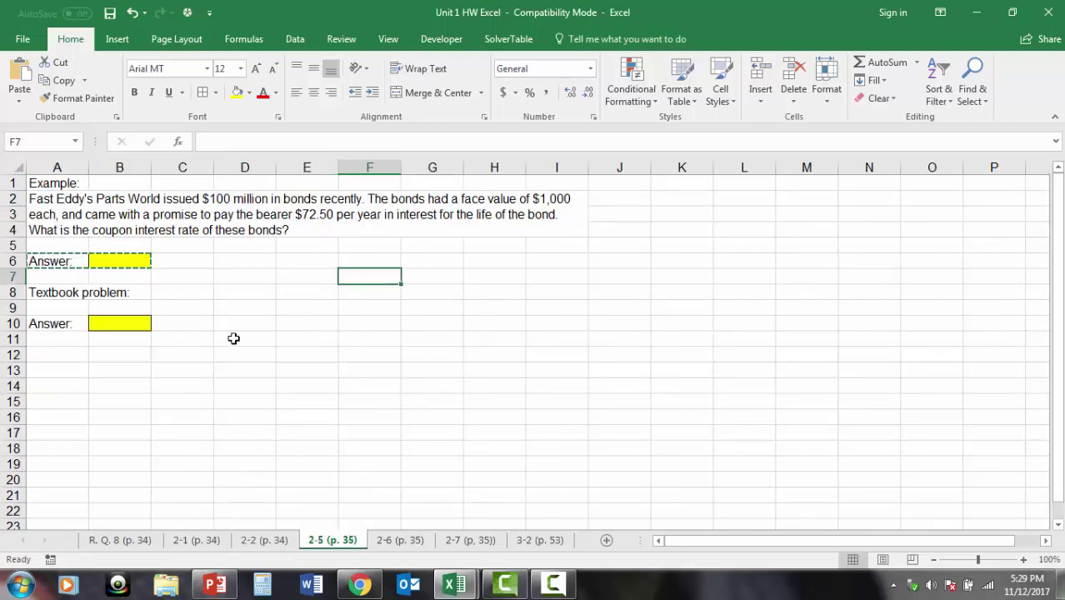
click(210, 266)
key(Escape)
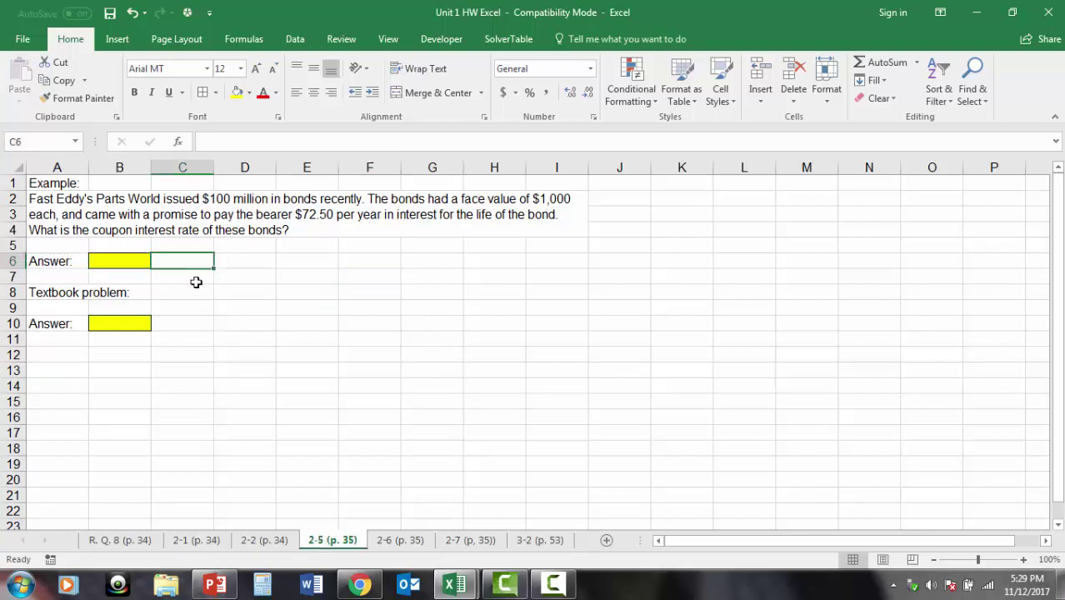
click(196, 282)
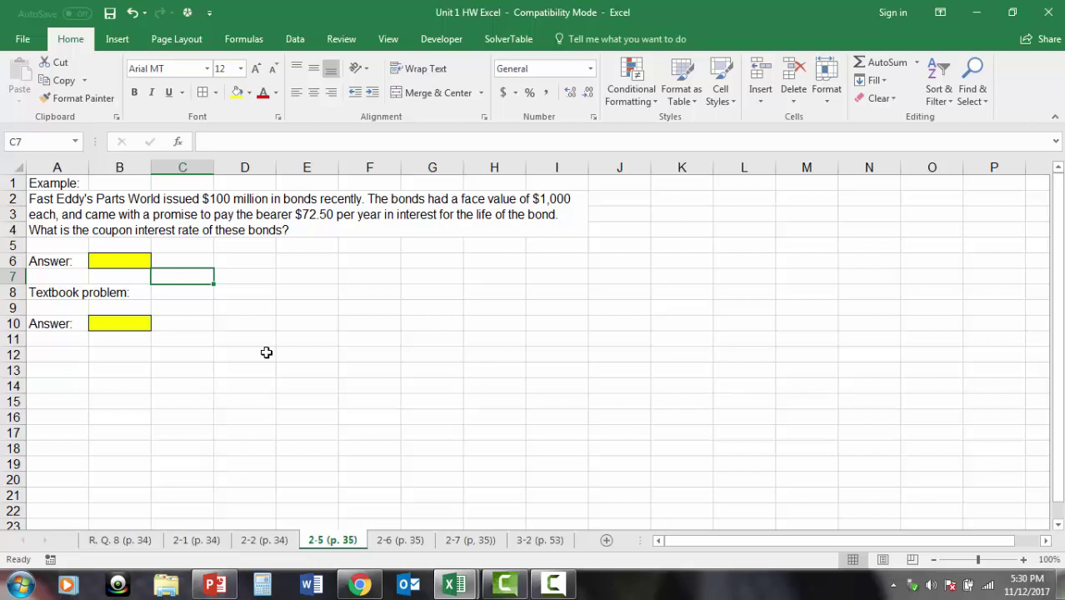
click(364, 365)
click(191, 400)
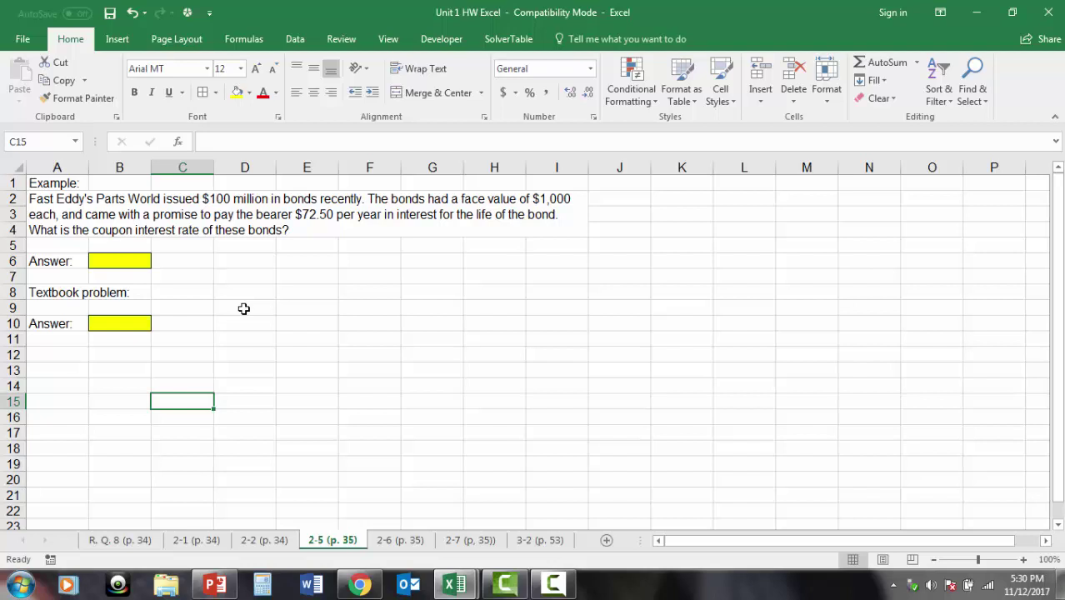
click(317, 342)
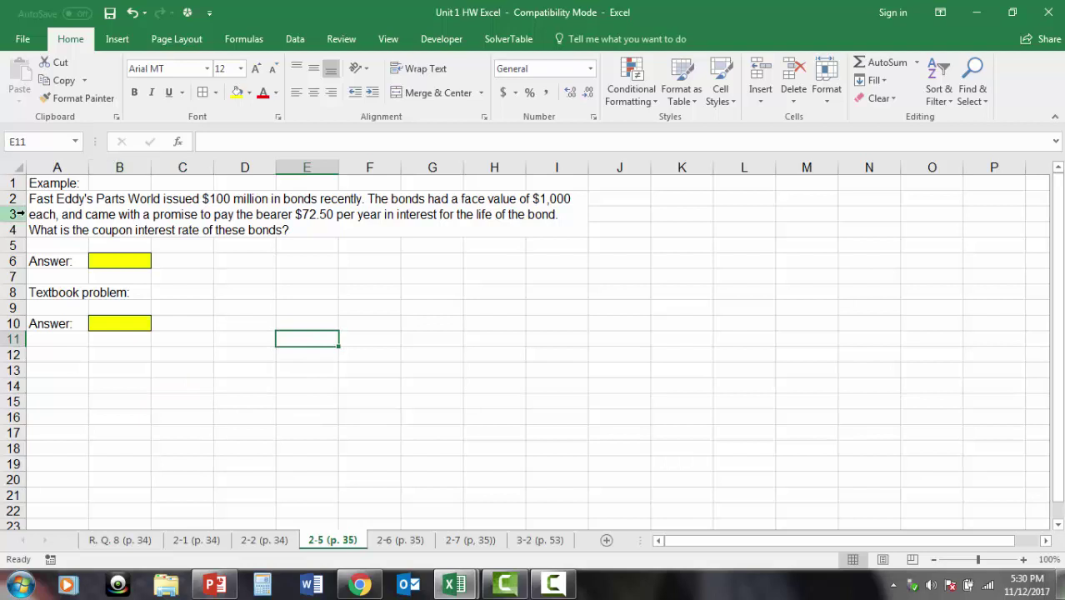
click(65, 203)
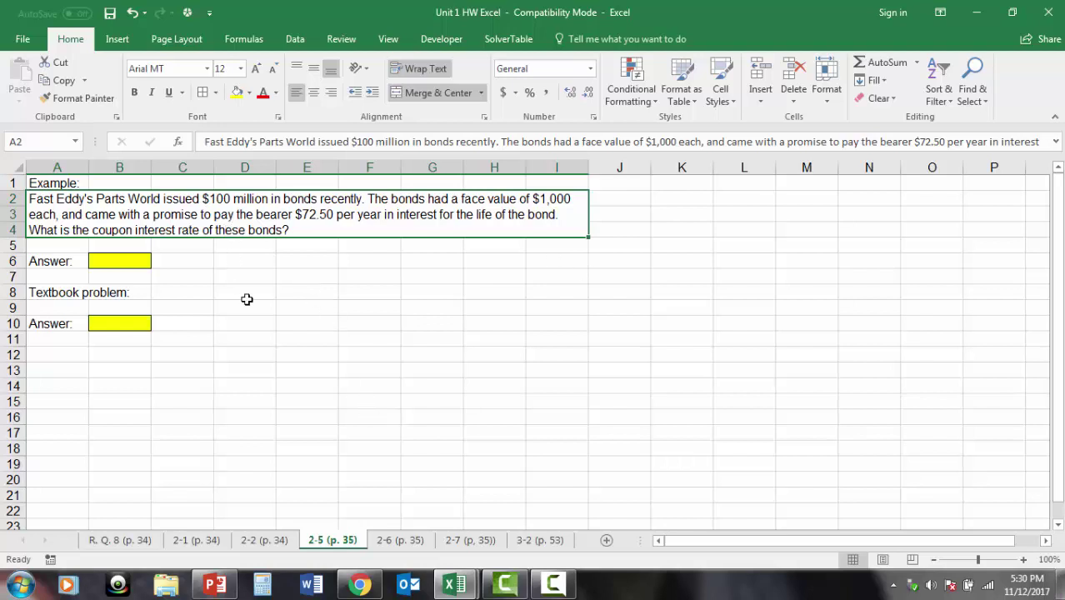
click(127, 256)
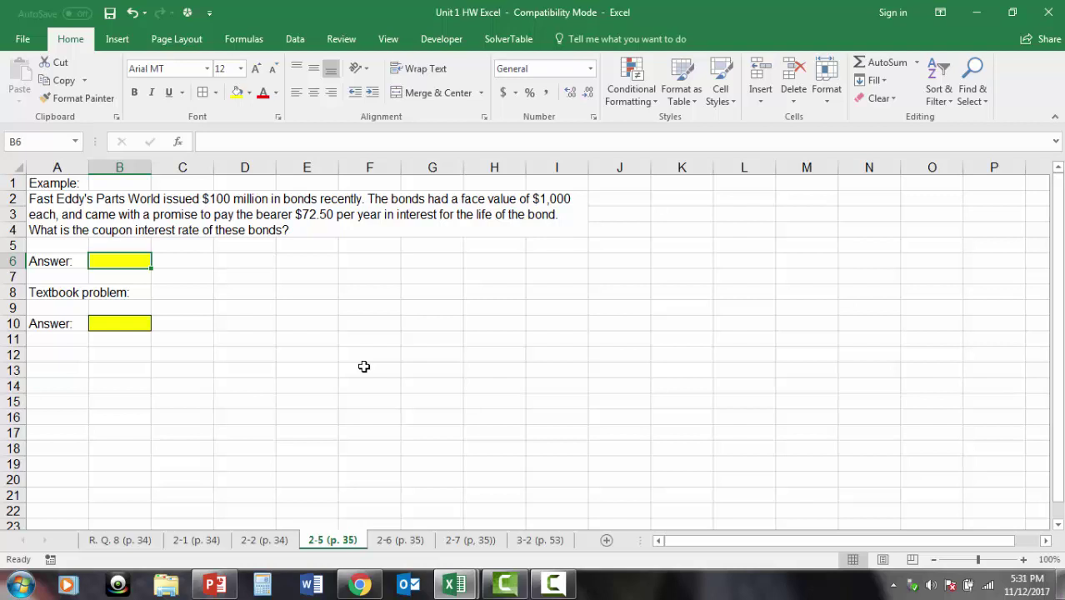
text(=)
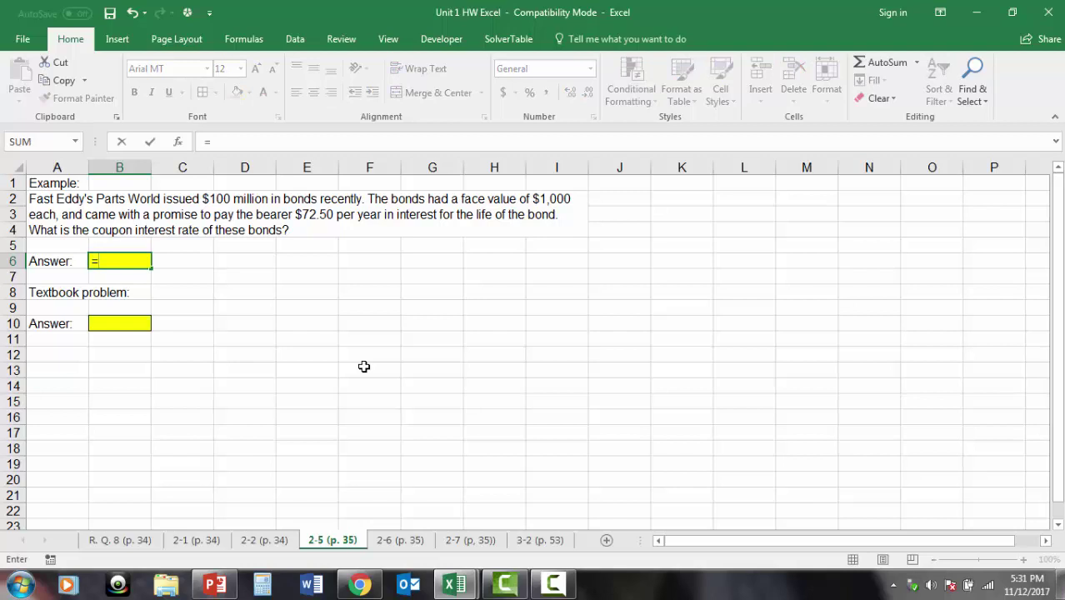
text(72.5/)
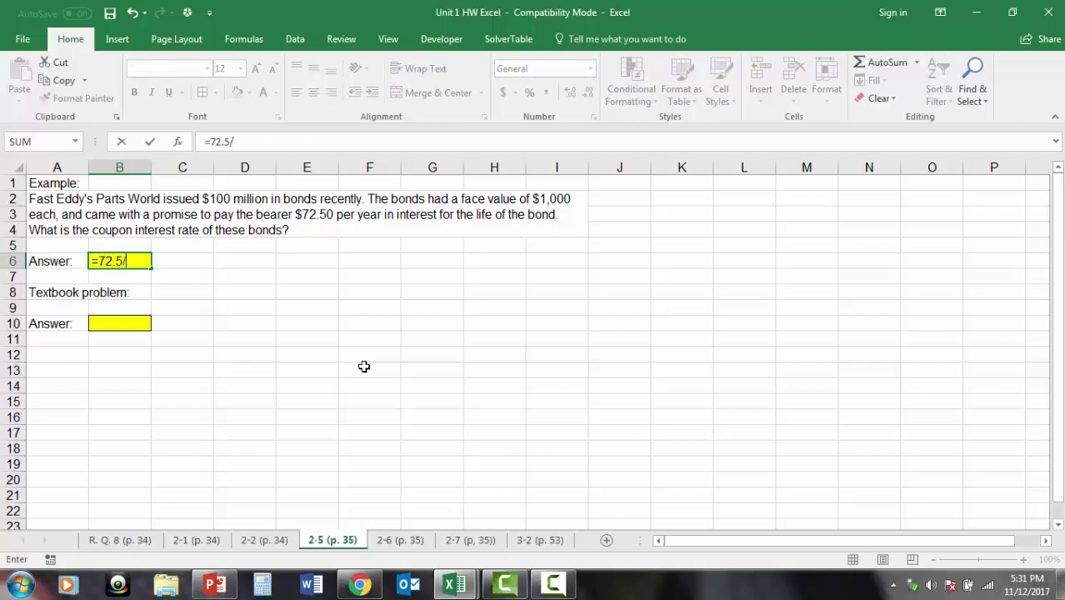
text(1000)
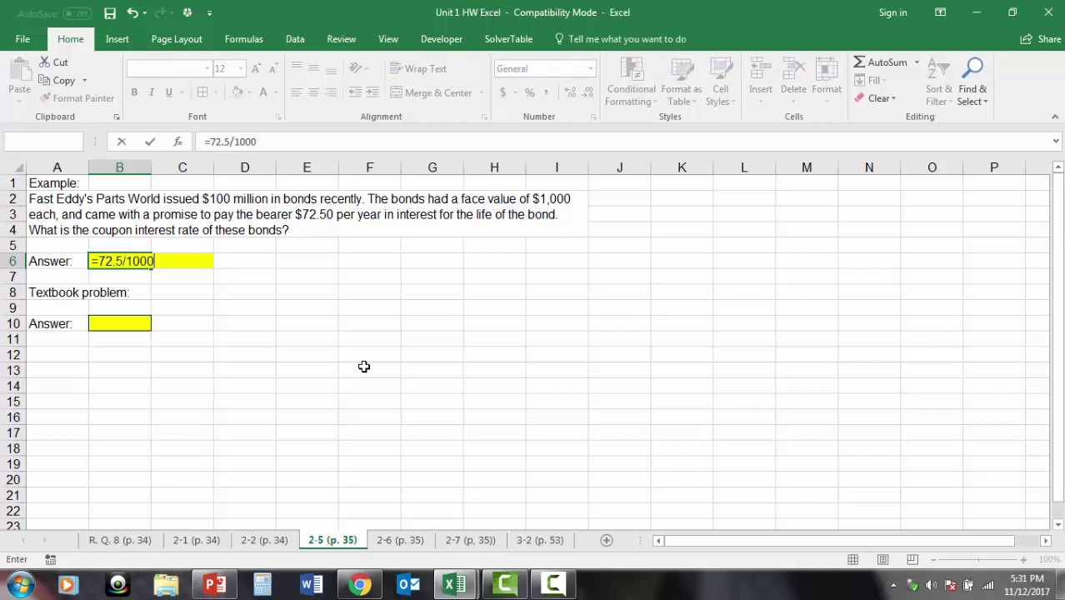
key(Return)
click(136, 262)
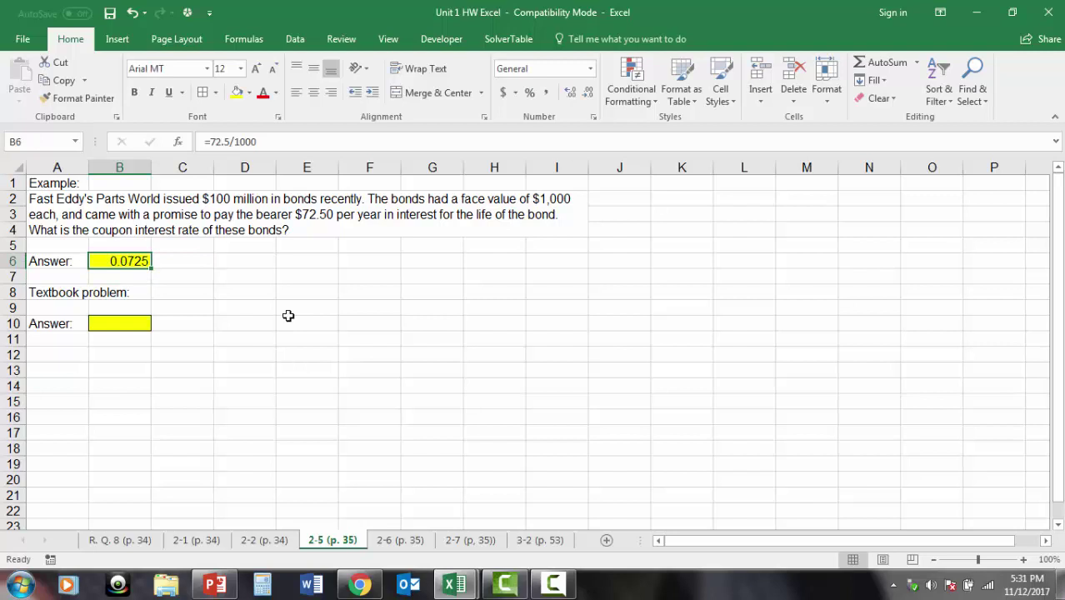
key(ctrl+shift+5)
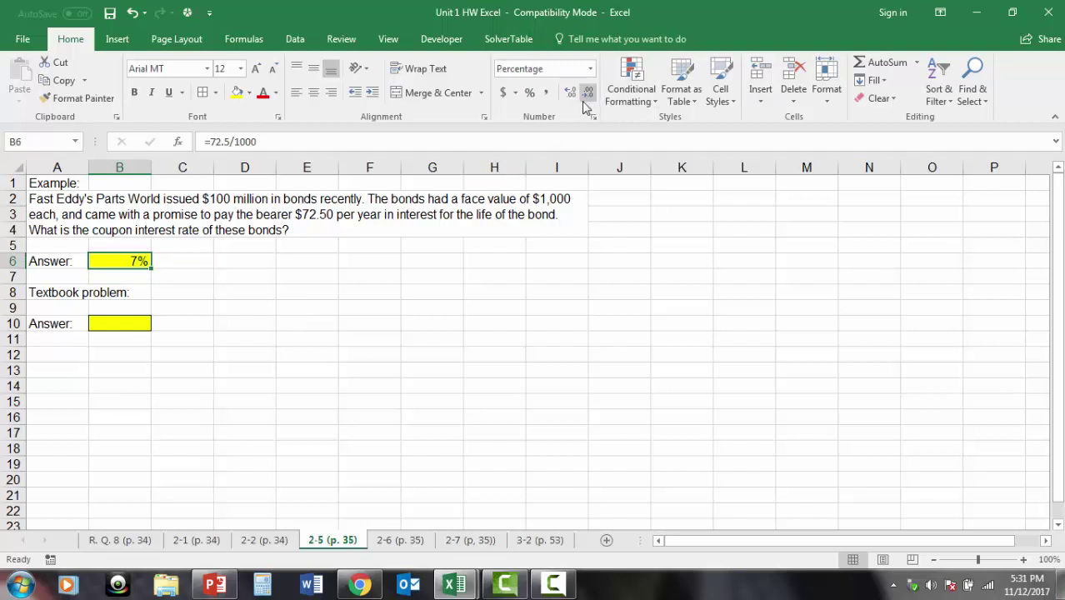
click(572, 100)
click(572, 100)
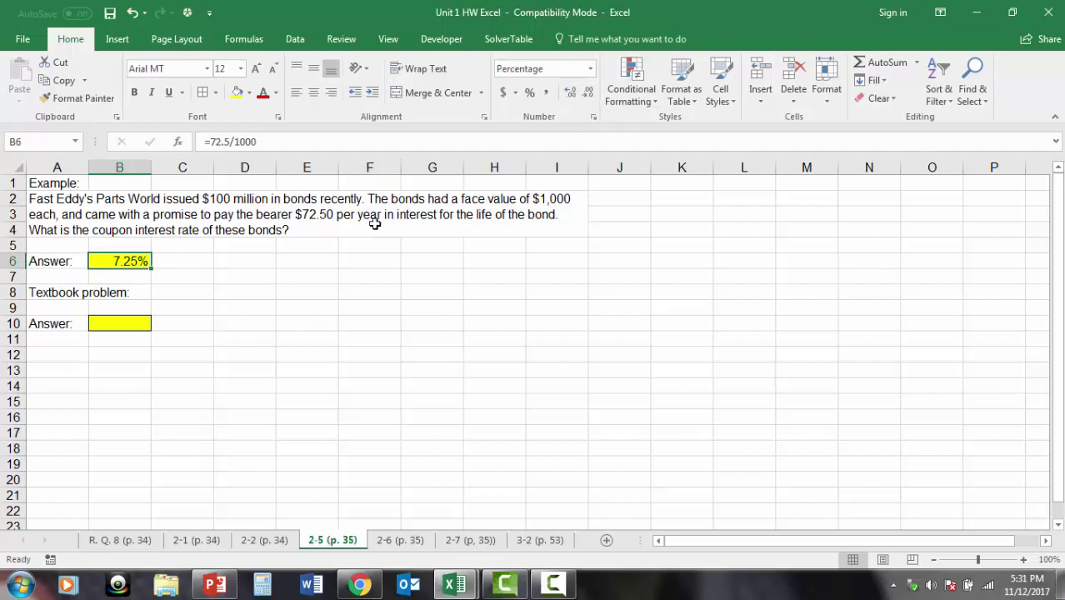
click(570, 93)
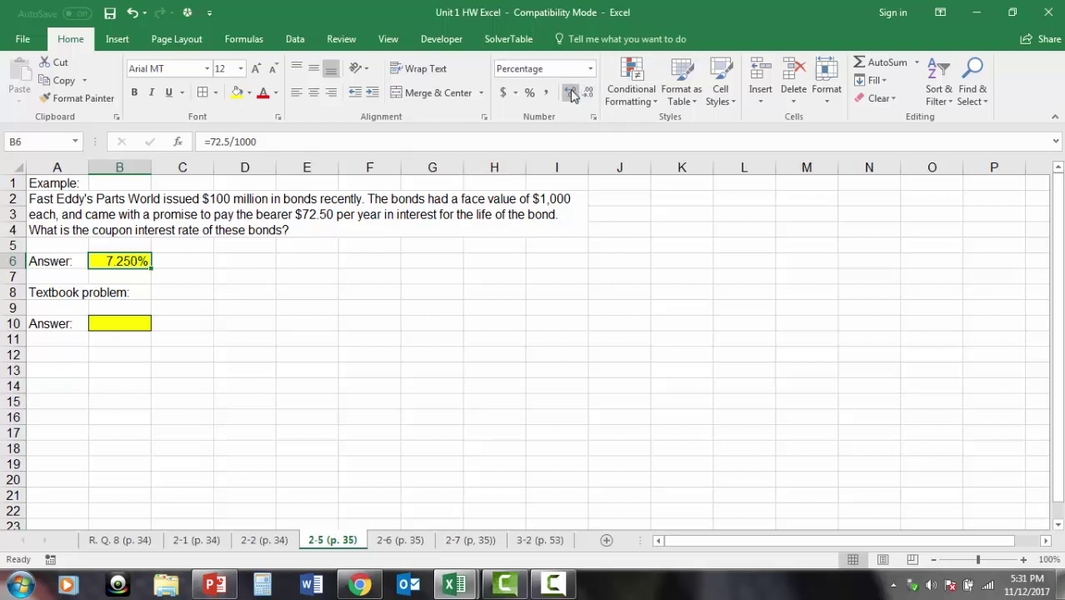
click(588, 92)
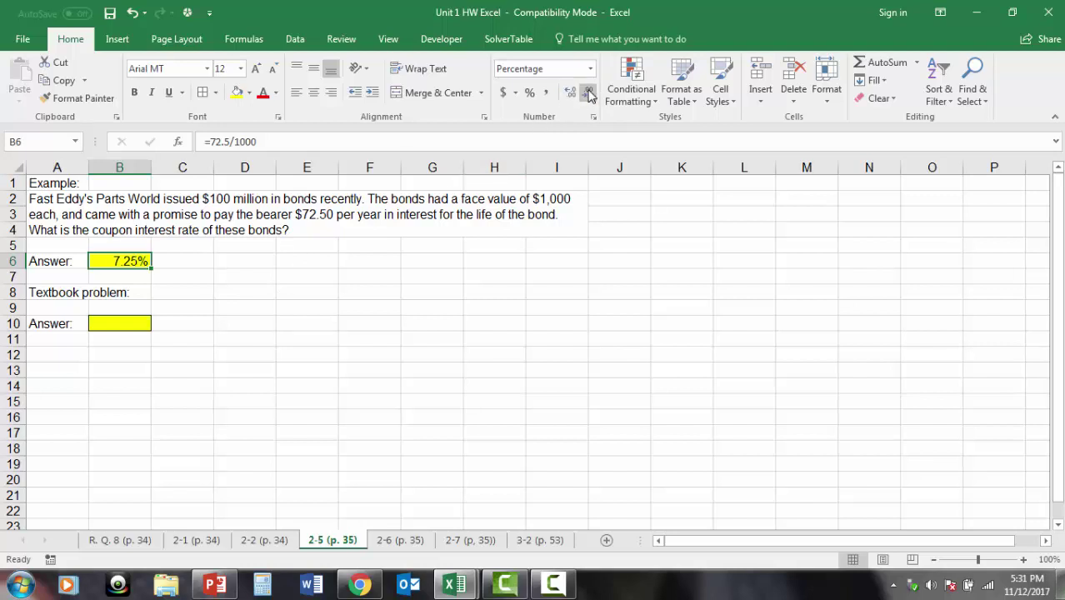
click(200, 292)
click(115, 259)
click(343, 307)
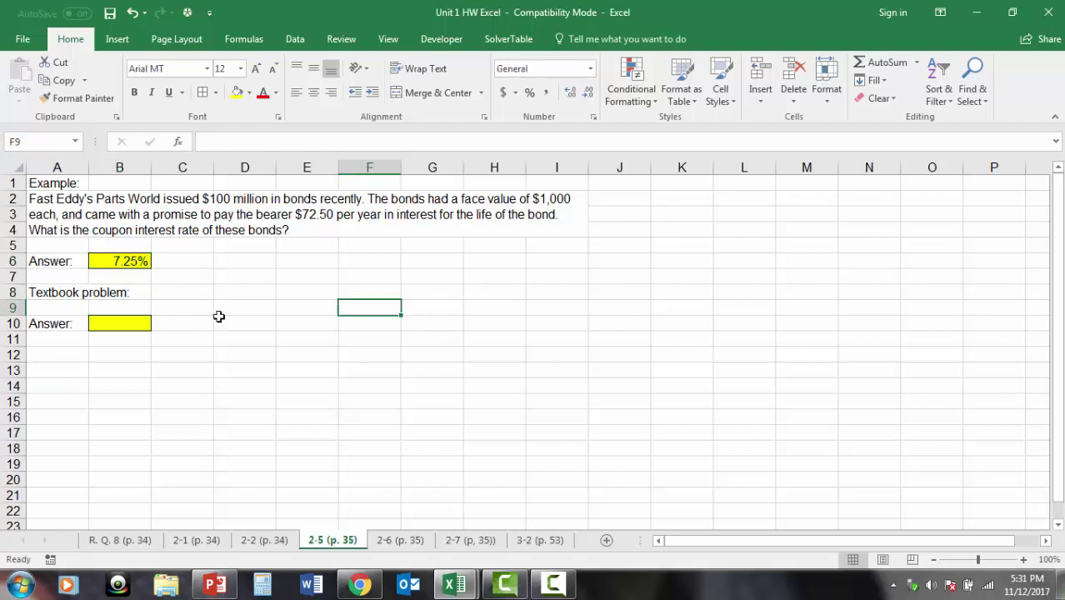
click(115, 323)
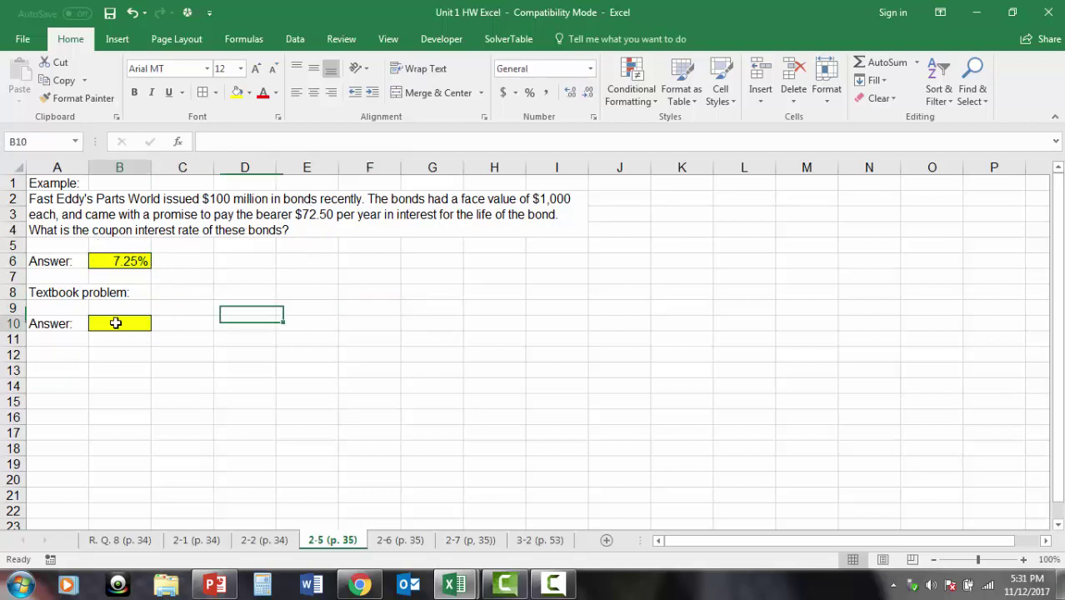
click(279, 405)
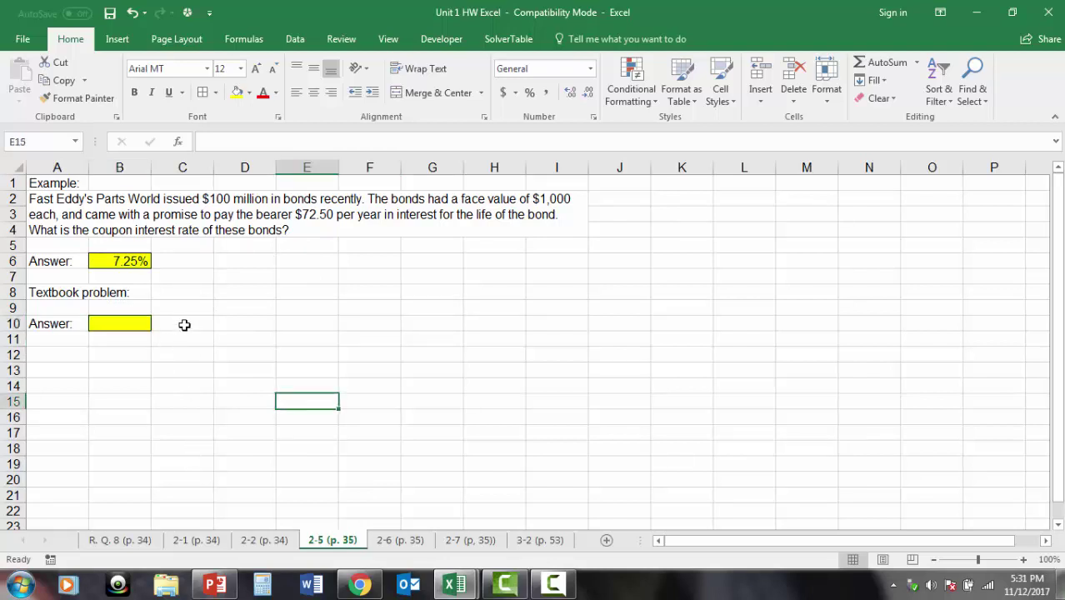
click(127, 323)
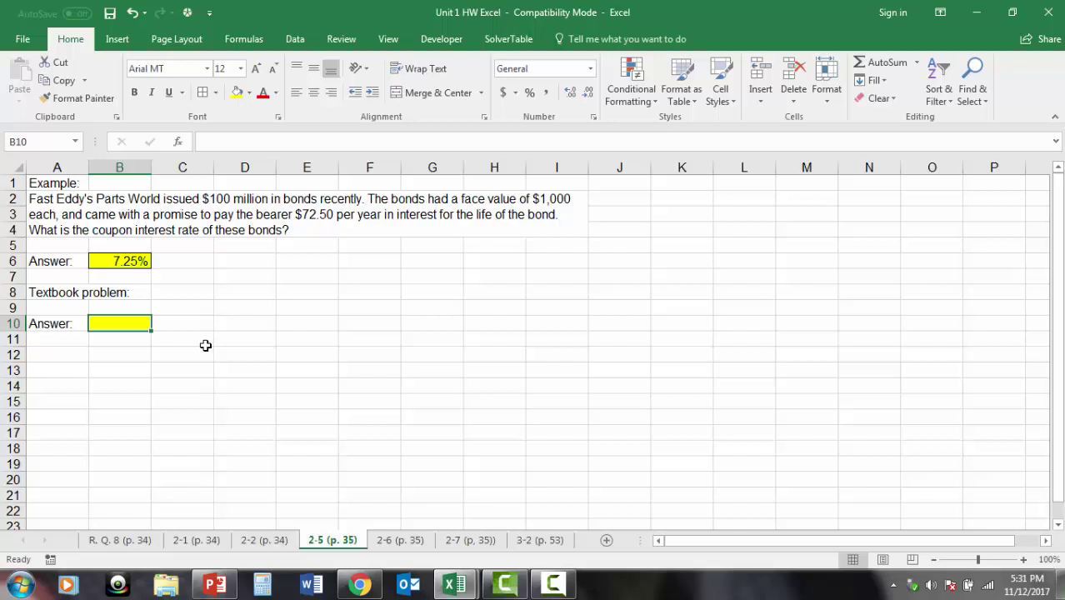
click(145, 340)
click(143, 319)
click(140, 261)
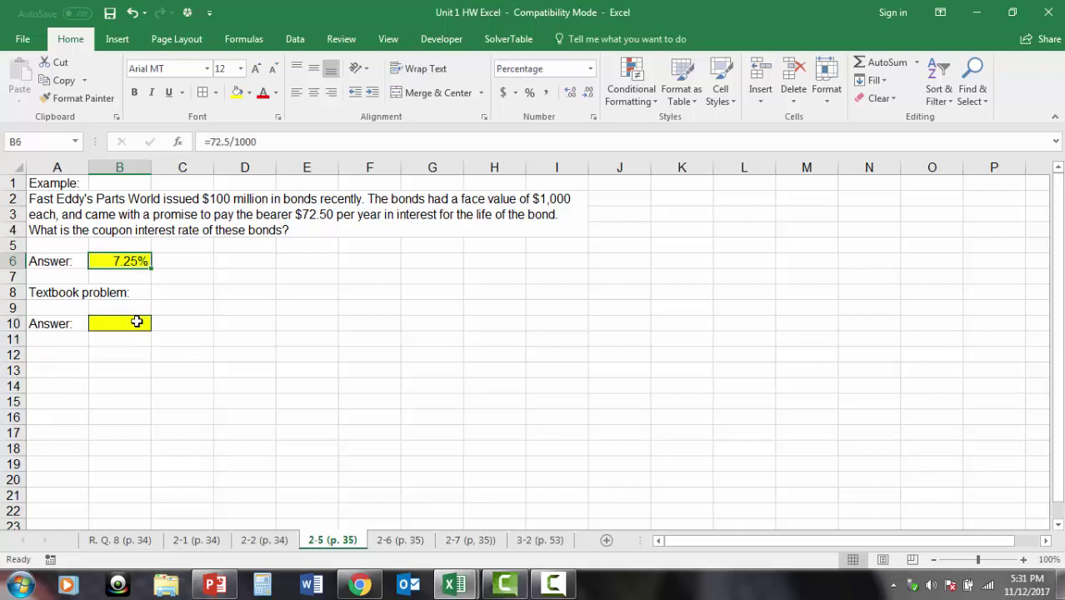
click(138, 321)
click(134, 261)
click(123, 326)
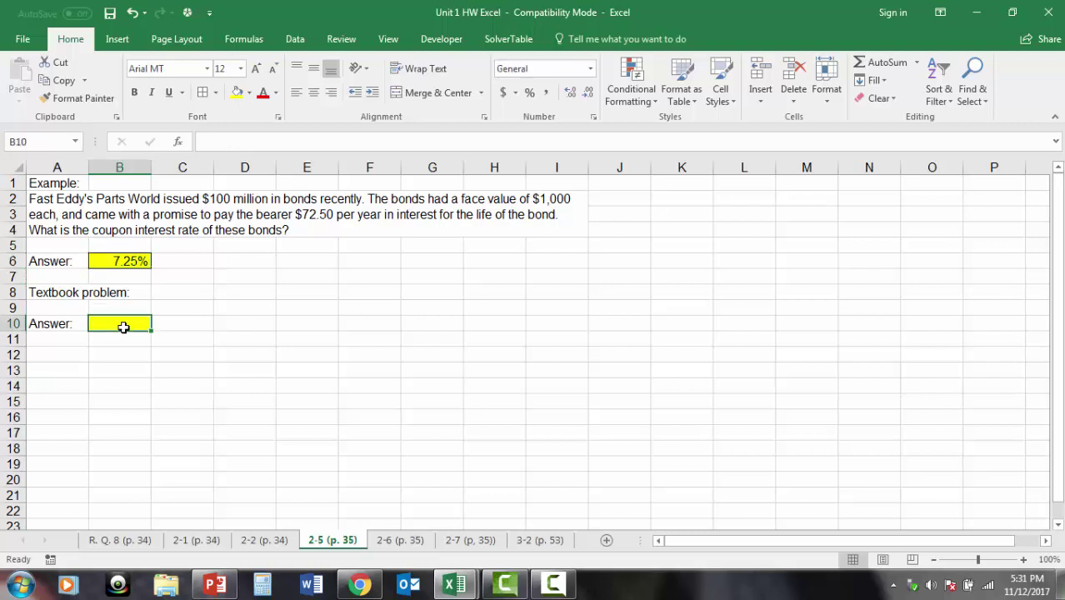
click(201, 335)
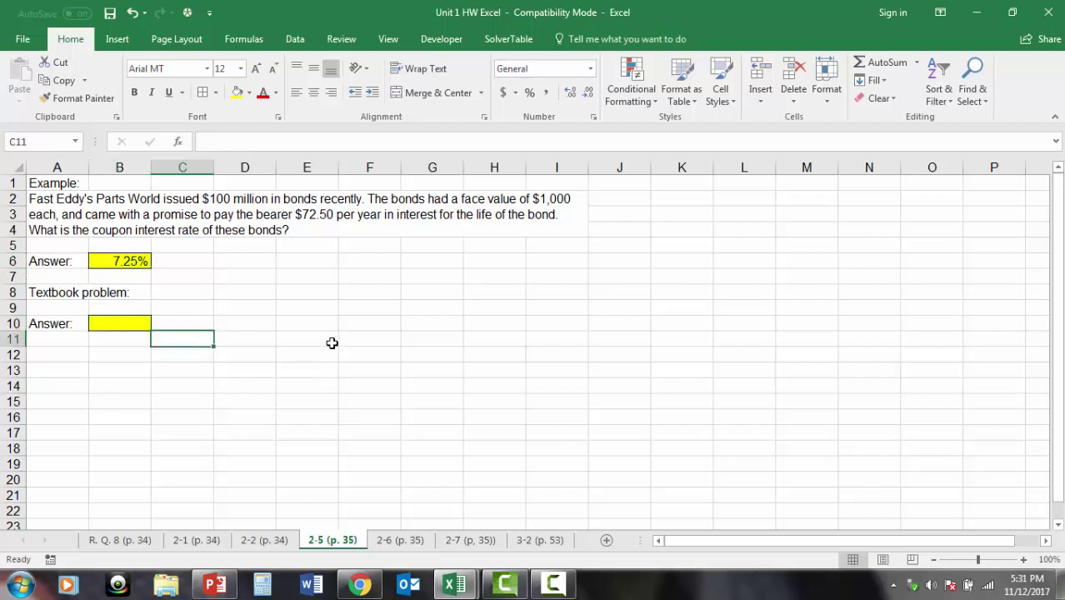
Step: Move to the 2-6 (p. 35) sheet and select the example's nominal rate cell I3
key(ctrl+Page_Down)
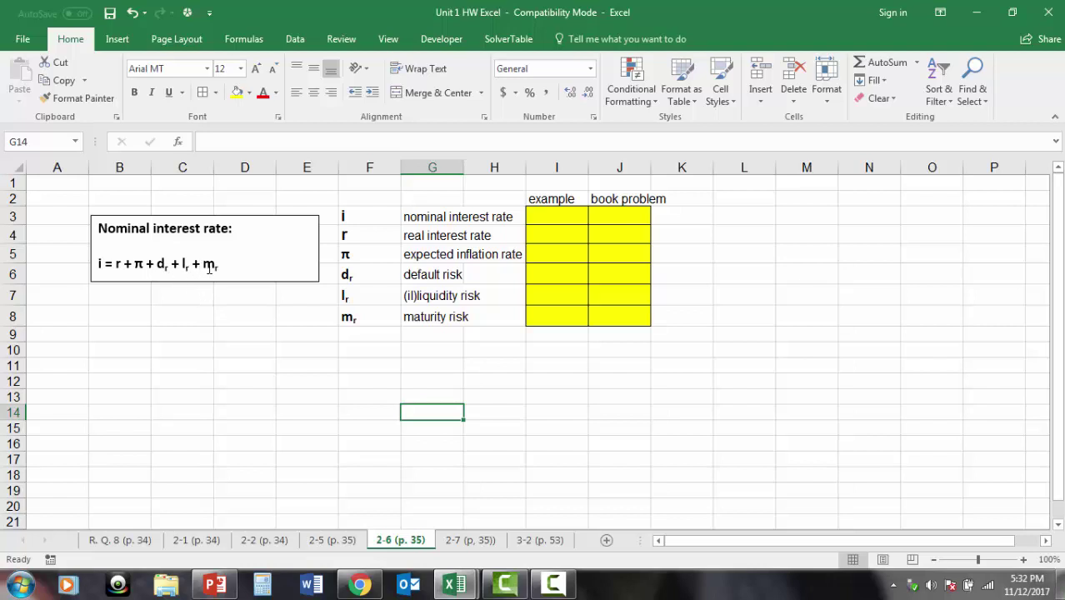
click(571, 215)
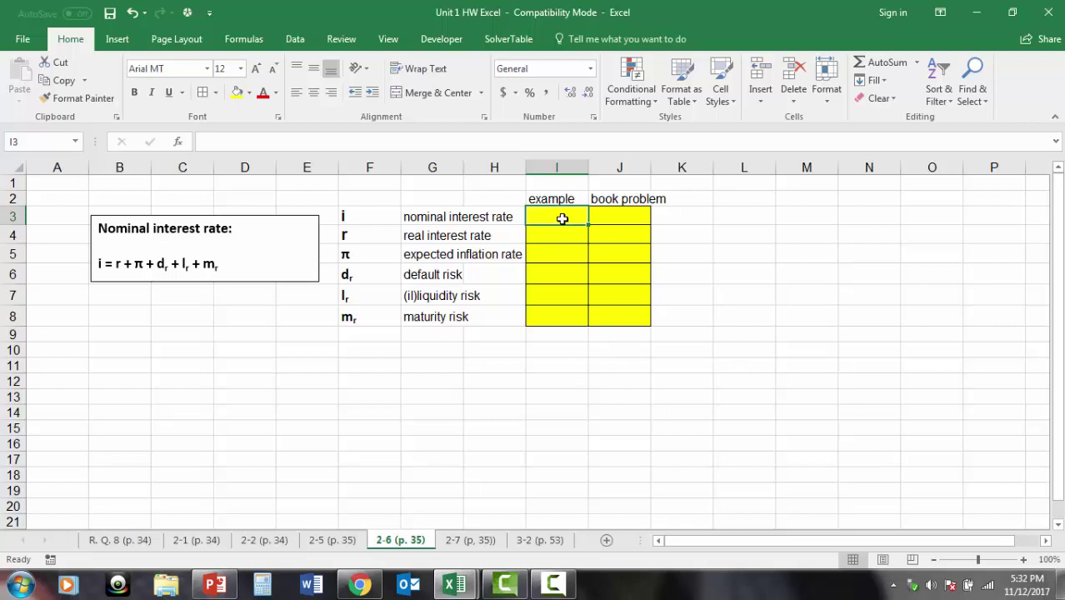
Step: Enter =SUM(I4:I8) in I3 and fill it right to J3
text(=)
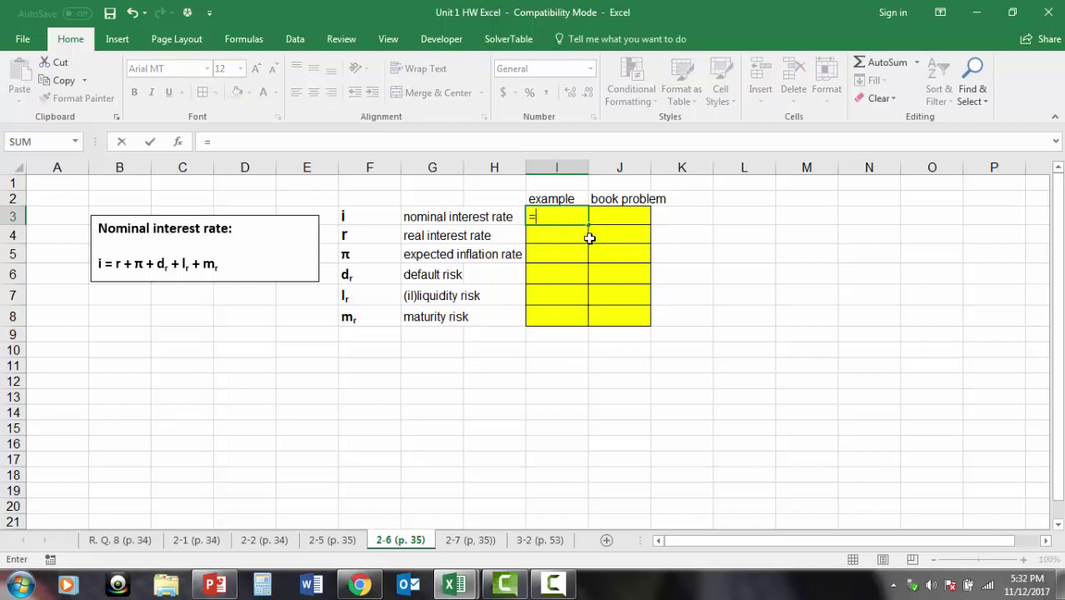
text(sum()
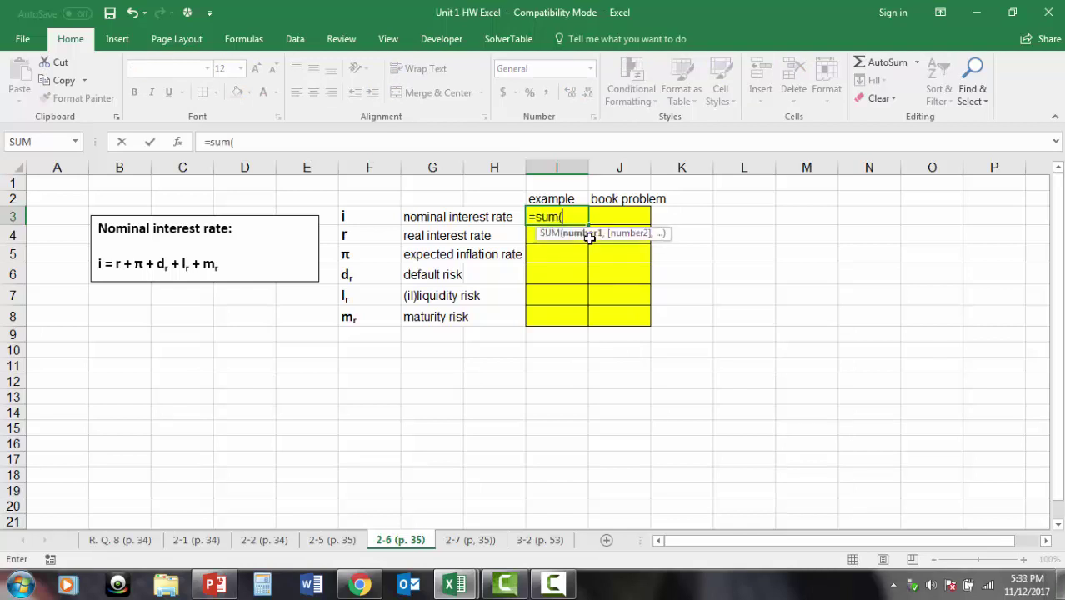
drag(537, 235, 538, 316)
text())
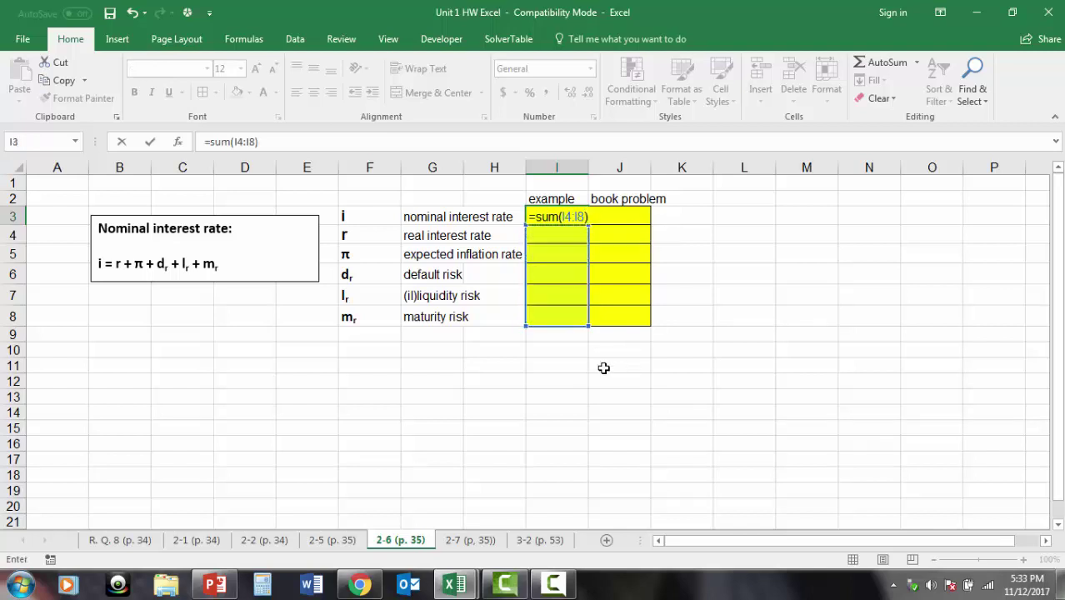
key(Return)
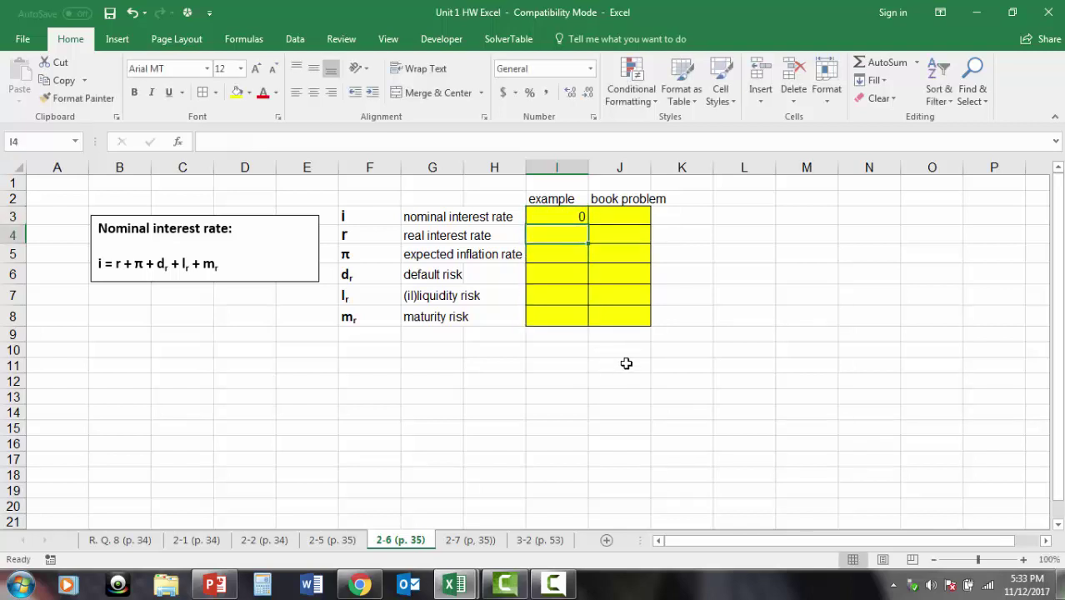
click(585, 218)
drag(589, 226, 645, 221)
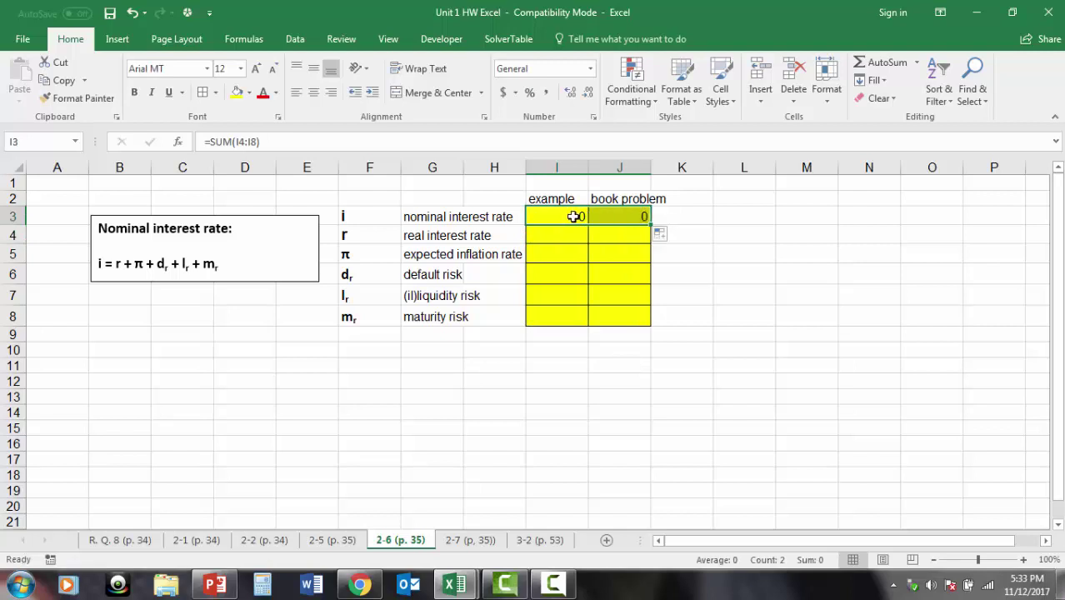
Step: Format the nominal rates in I3:J3 as percentages with two decimal places
click(529, 93)
click(571, 91)
click(570, 91)
click(685, 236)
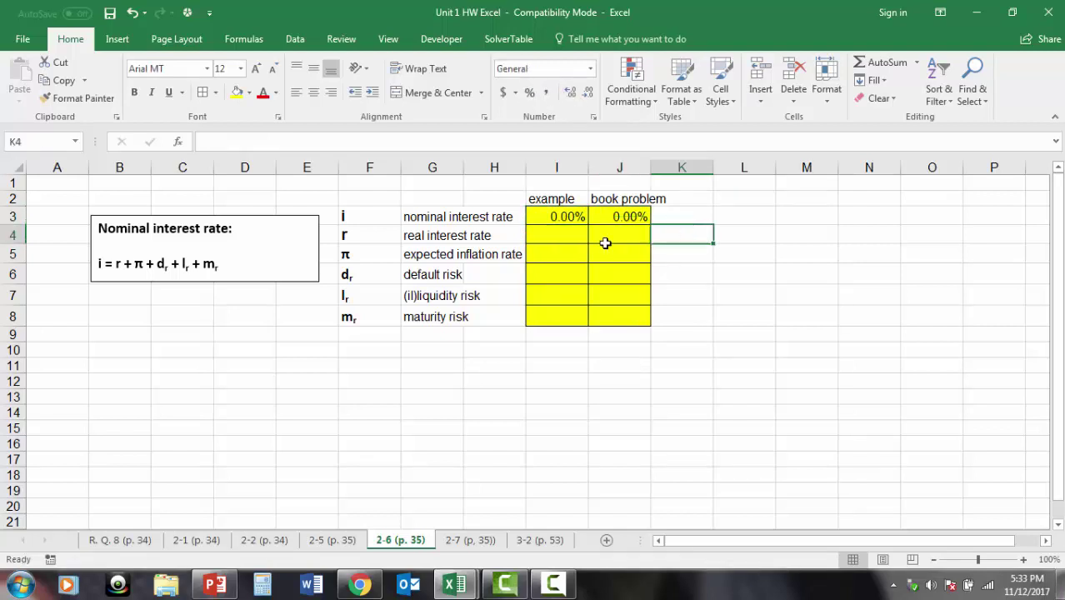
click(557, 235)
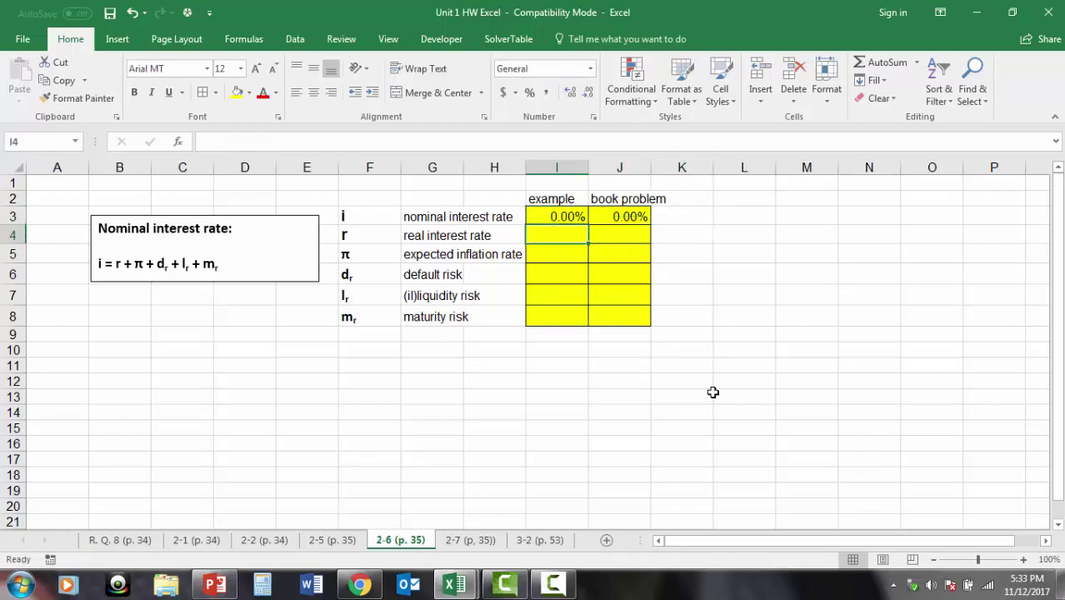
drag(558, 231, 561, 315)
click(556, 231)
drag(647, 235, 642, 318)
click(566, 237)
Step: Enter 0.01 as the real interest rate in I4, correcting the initial entry of 1
text(1)
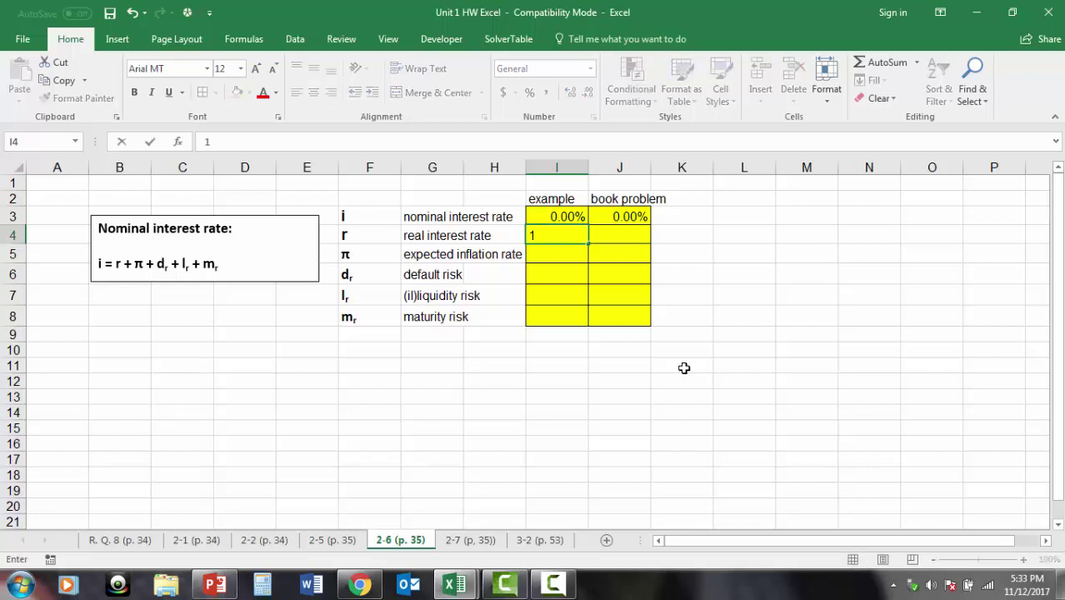
key(Return)
text(2)
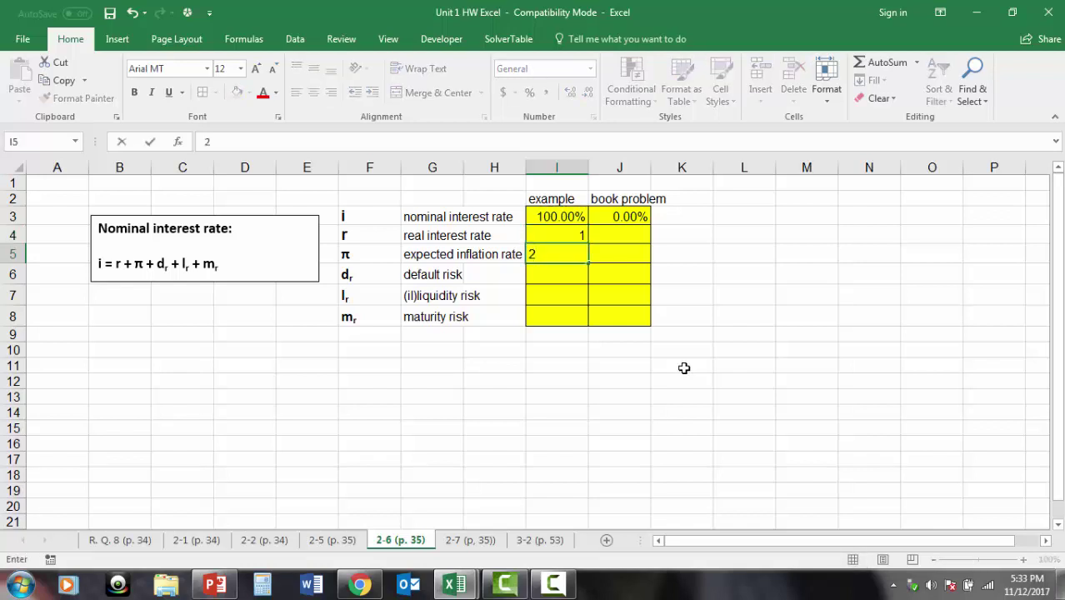
key(Up)
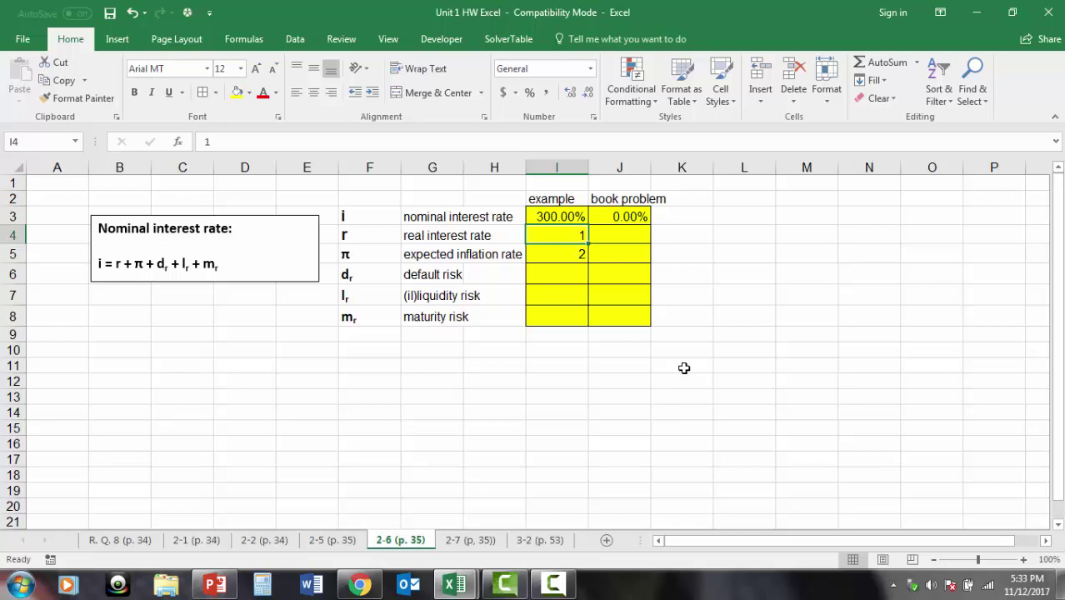
text(.01)
key(Return)
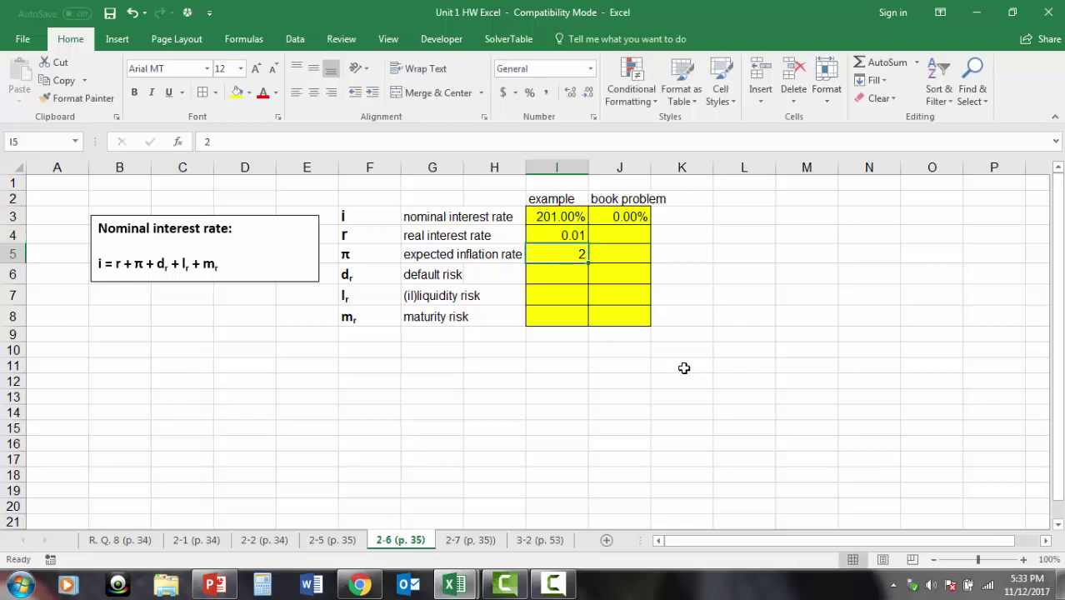
Step: Enter inflation 0.02, default risk 0.005, liquidity 0.001 and maturity risk 0.02 below it
text(.02)
key(Return)
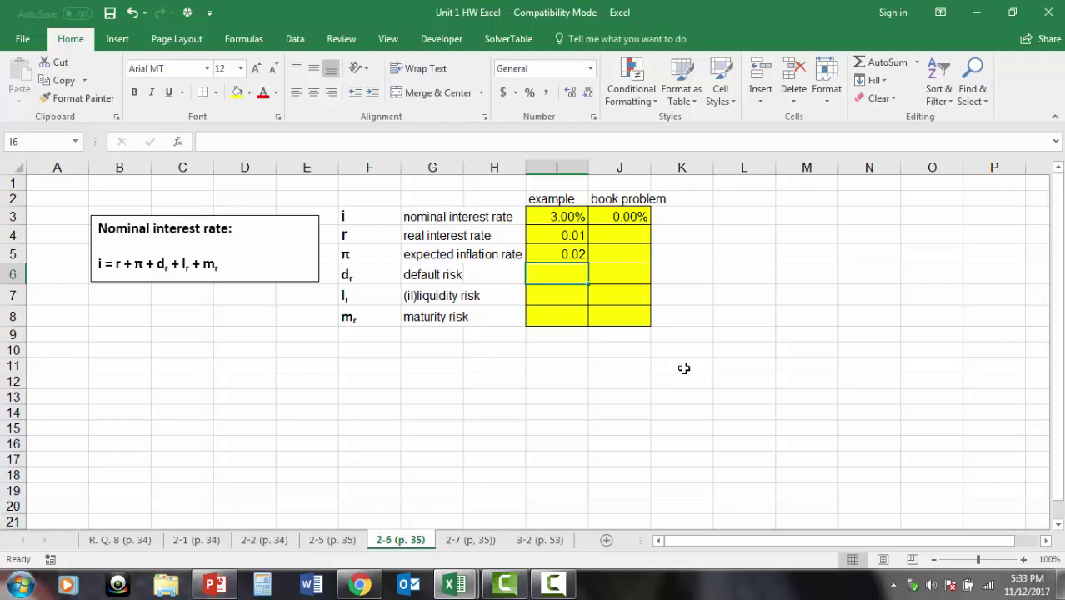
text(.005)
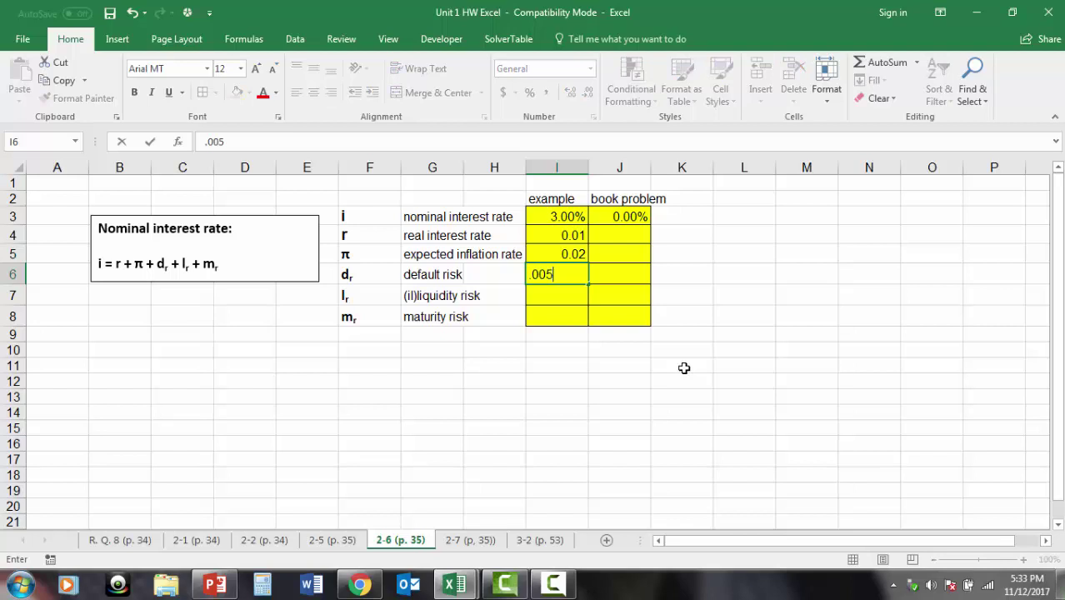
key(Return)
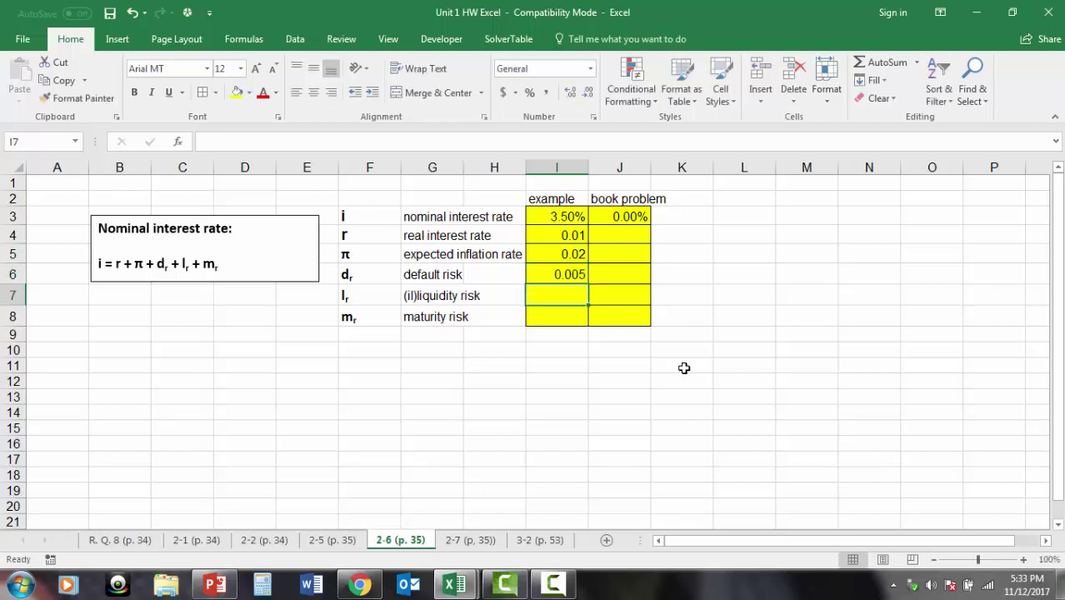
text(.001)
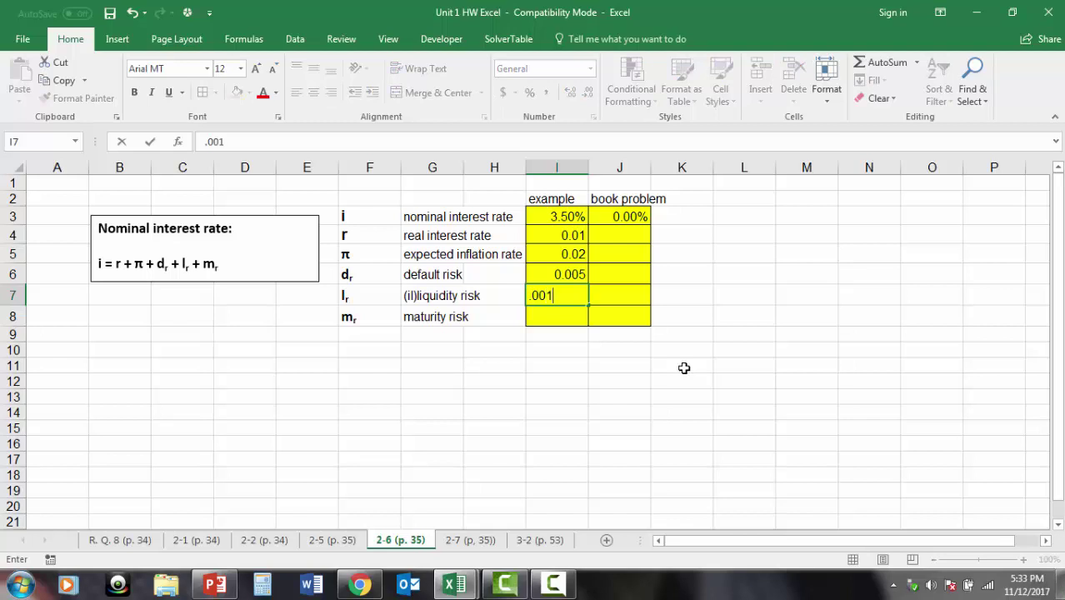
key(Return)
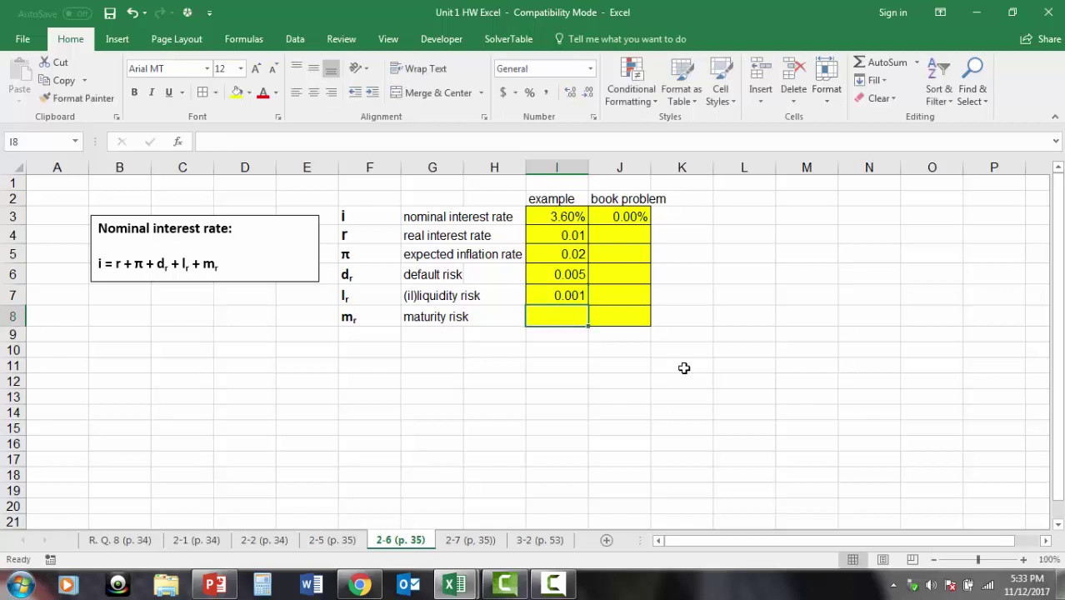
text(.02)
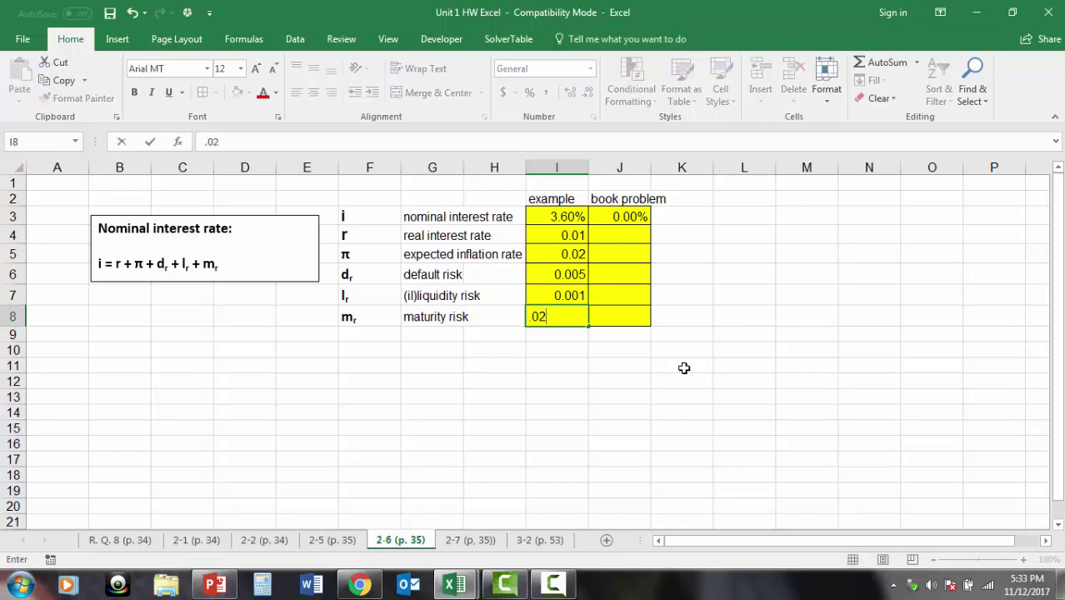
key(Return)
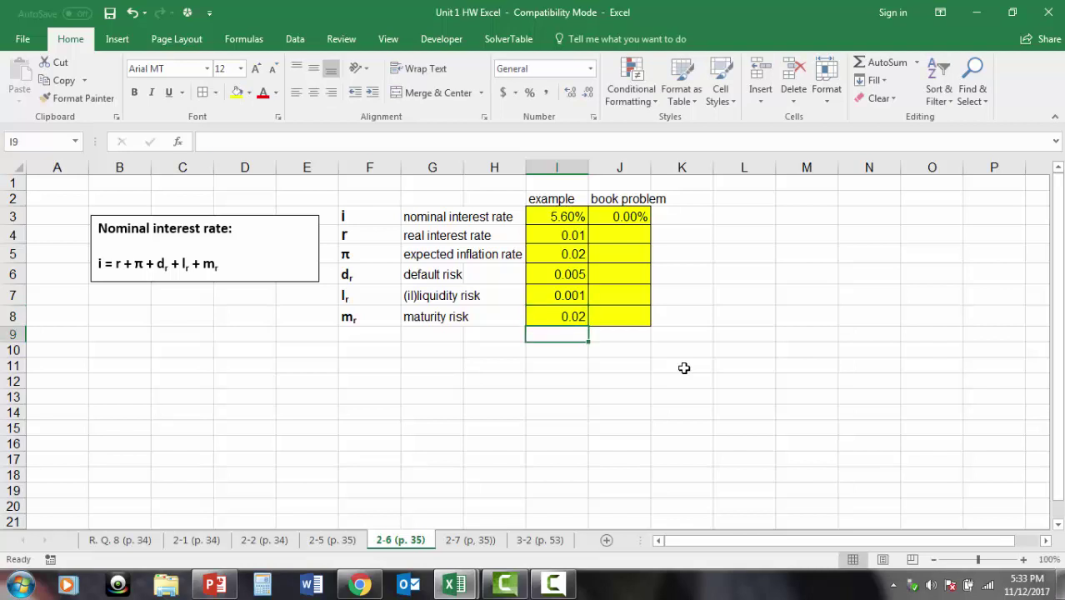
click(575, 216)
drag(575, 236, 599, 314)
Step: Format the example components I4:I8 as percentages with two decimals
click(529, 93)
click(787, 333)
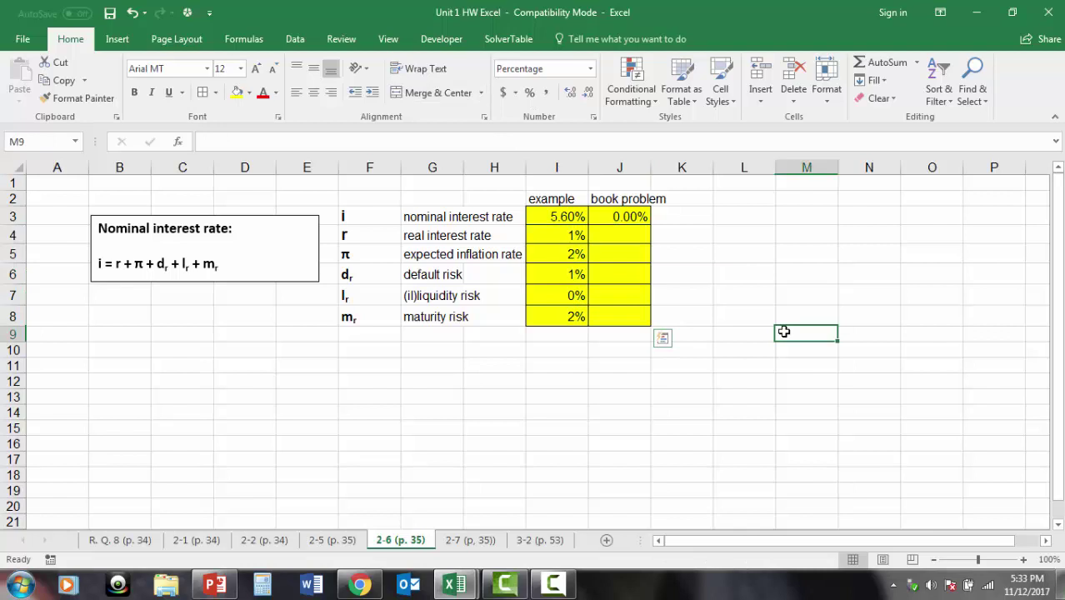
drag(572, 235, 567, 317)
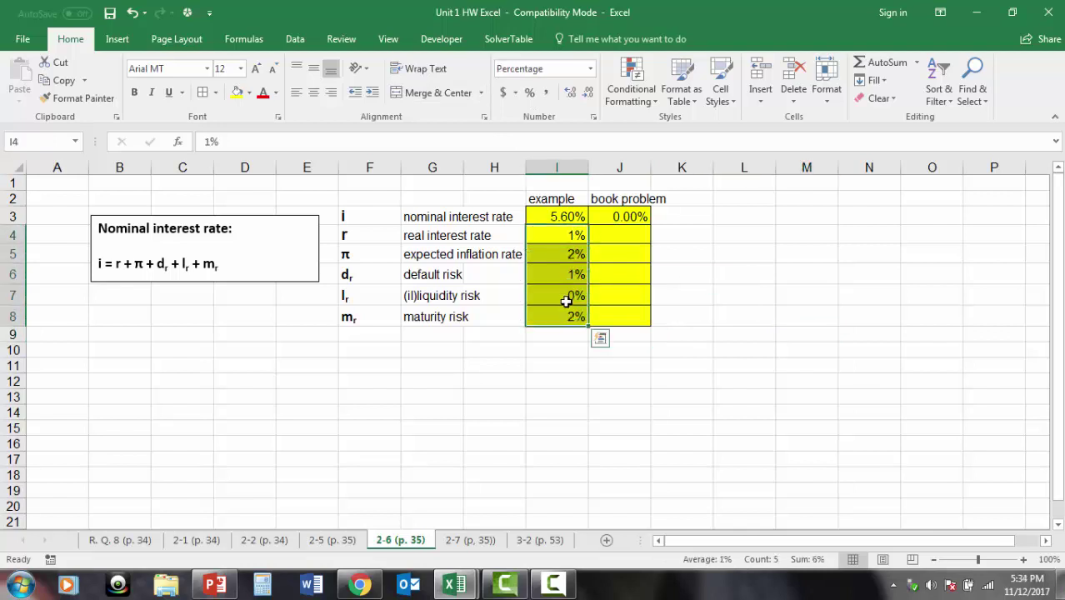
click(567, 93)
click(566, 92)
Step: Put a test value of 1 in J4 and format it as a plain number
click(619, 235)
text(1)
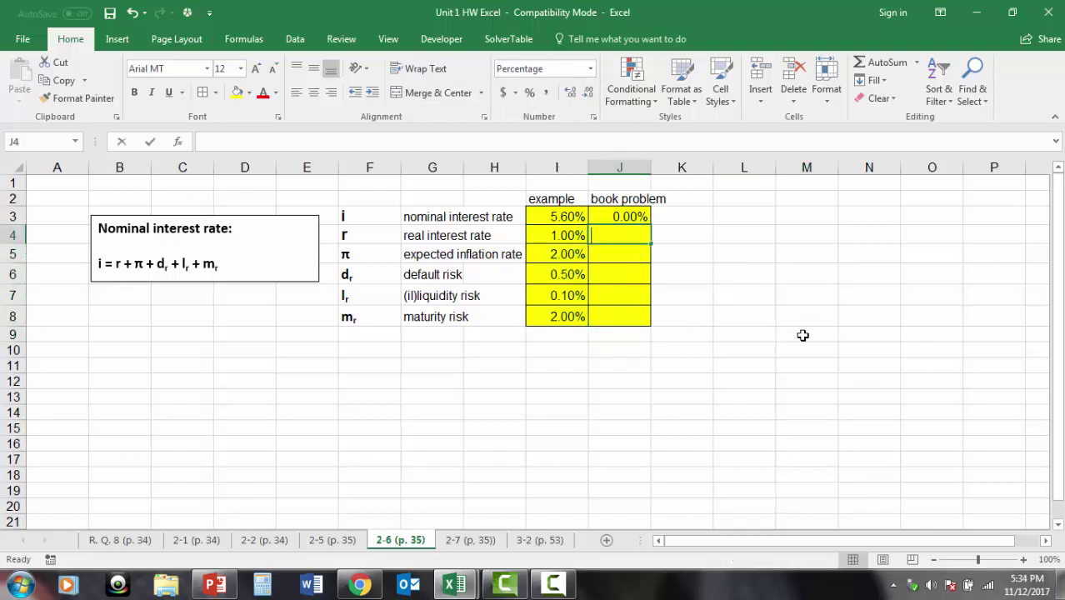
key(ctrl+Return)
click(591, 69)
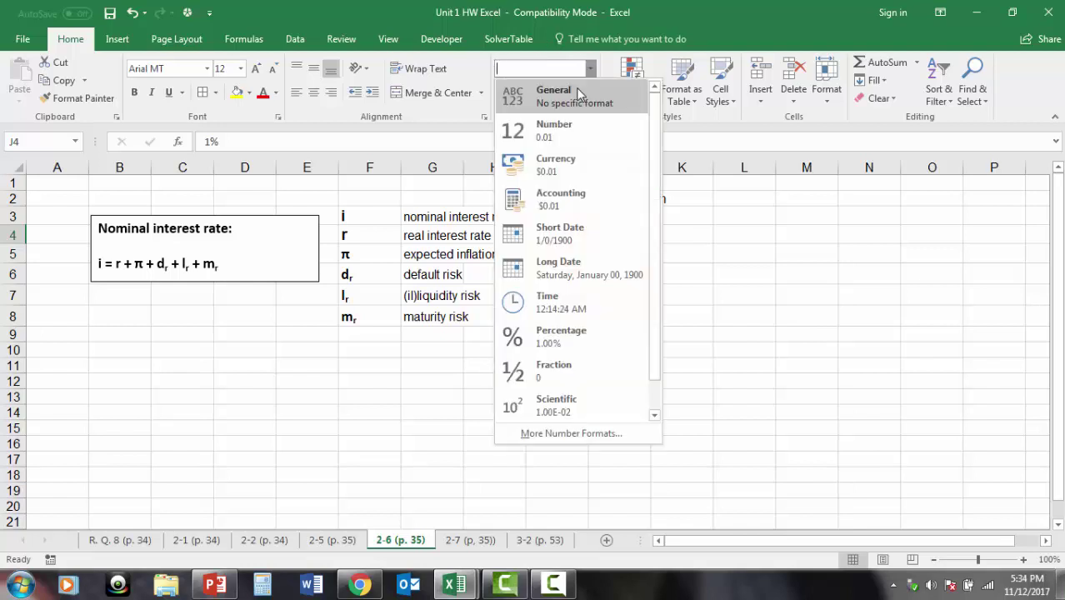
click(556, 131)
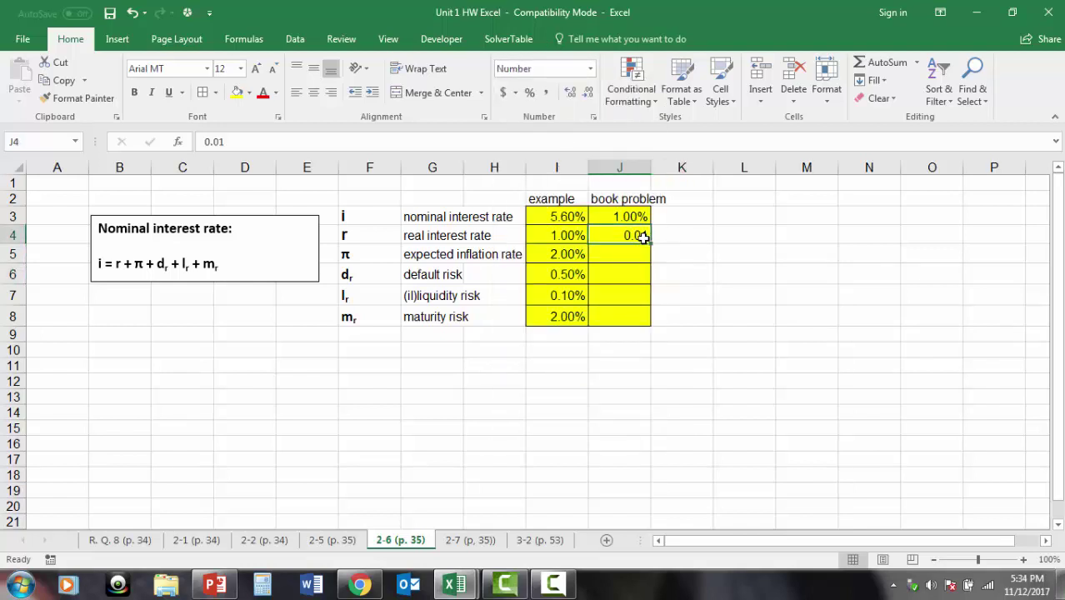
key(Delete)
text(1)
key(Tab)
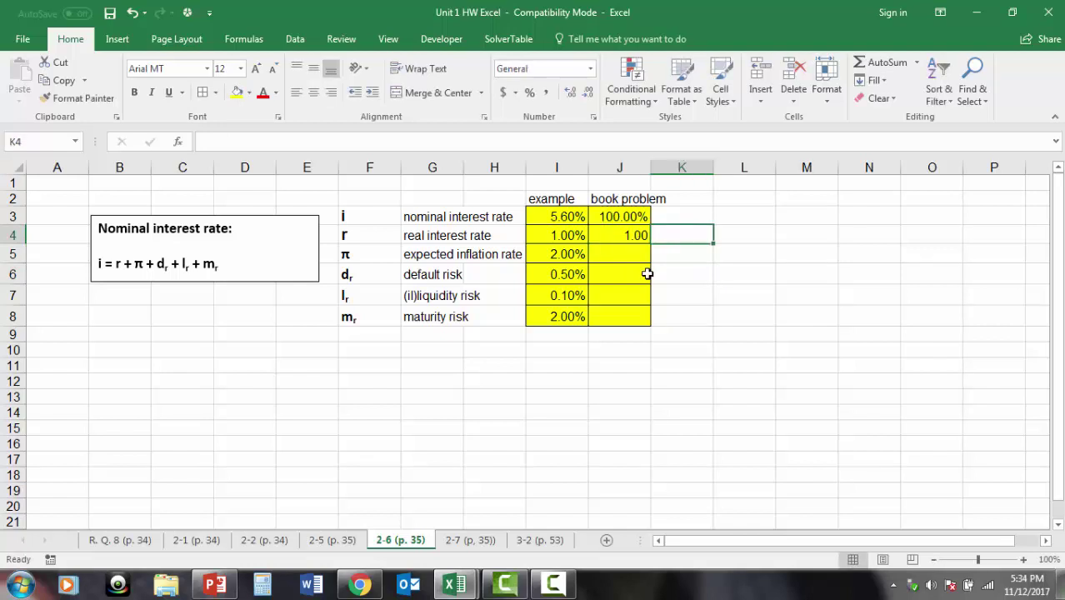
Step: Format J4 as a two-decimal percentage, then clear the test value
click(634, 236)
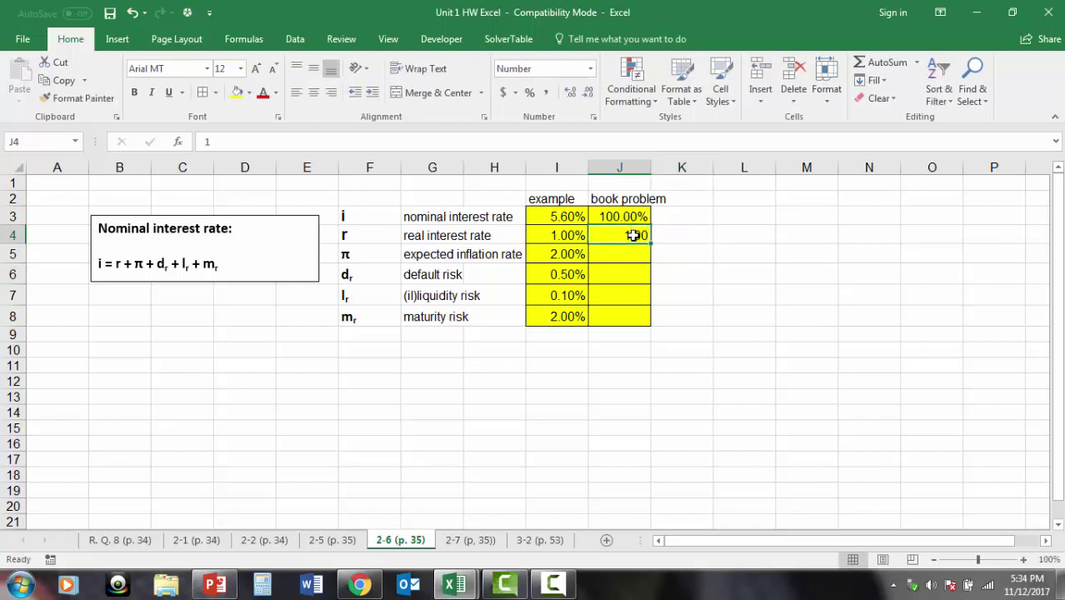
click(529, 92)
click(590, 68)
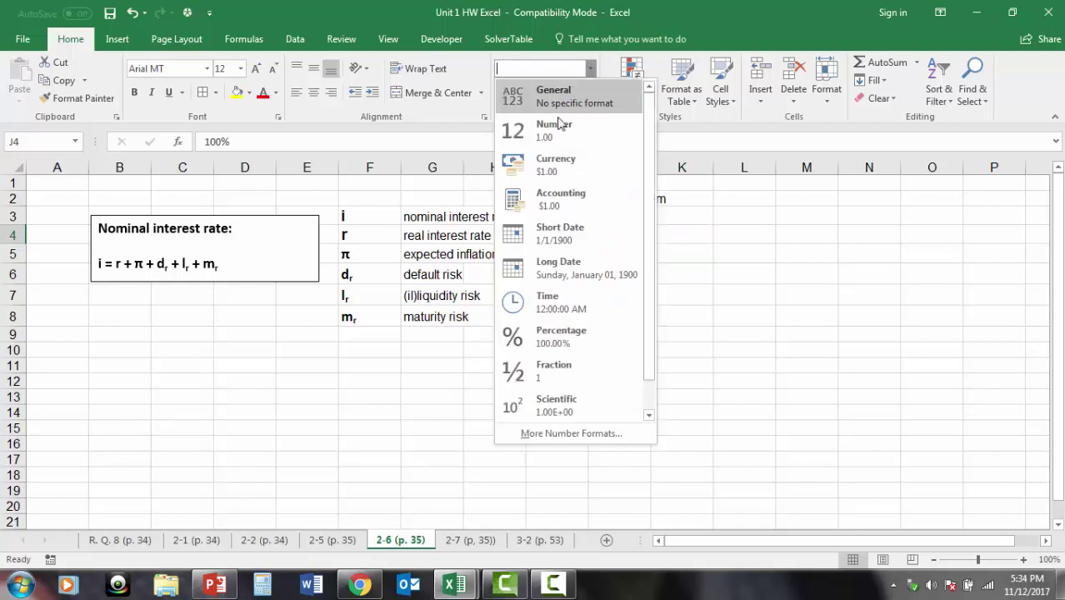
click(606, 334)
click(717, 290)
click(637, 240)
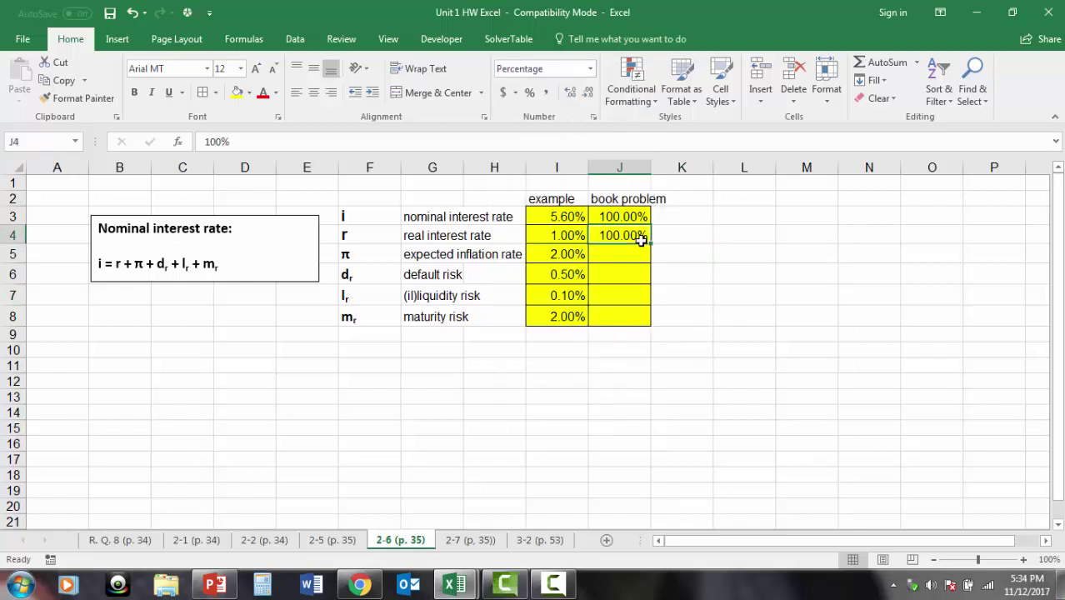
key(Delete)
click(724, 317)
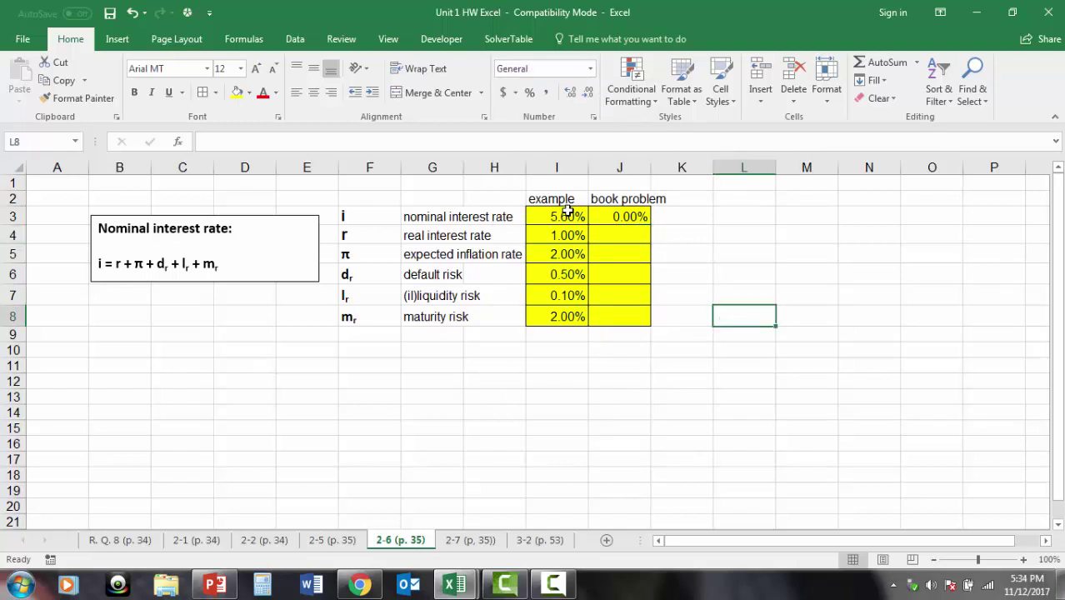
Step: Make the nominal rate totals in I3:J3 bold
drag(566, 215, 625, 217)
key(ctrl+b)
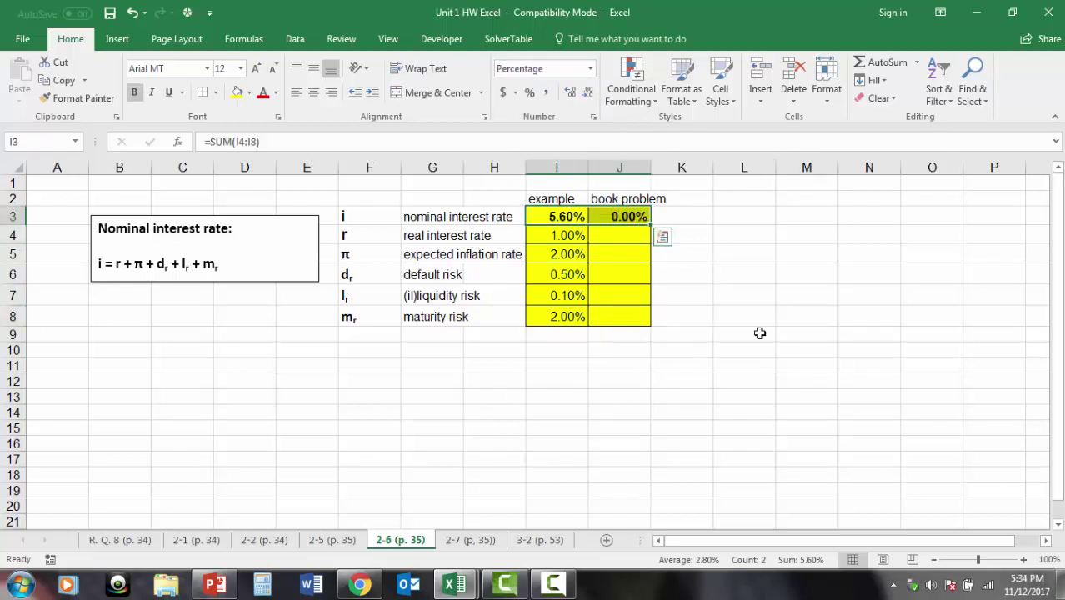
click(758, 333)
Step: Copy the book problem column J3:J8 into L3:L8 as a scratch column
drag(547, 235, 556, 318)
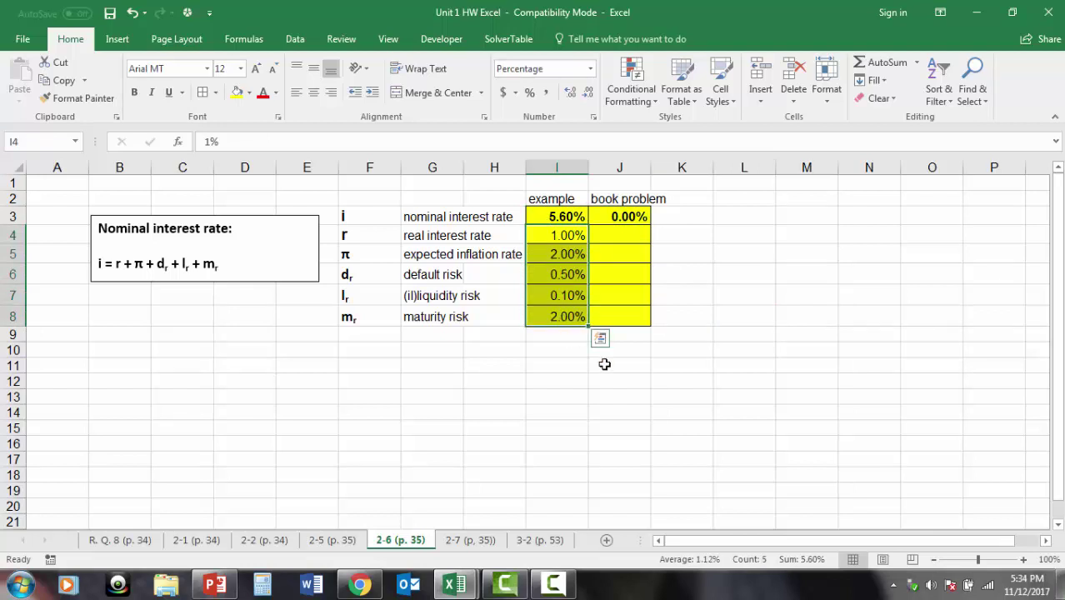
drag(643, 218, 637, 317)
key(ctrl+c)
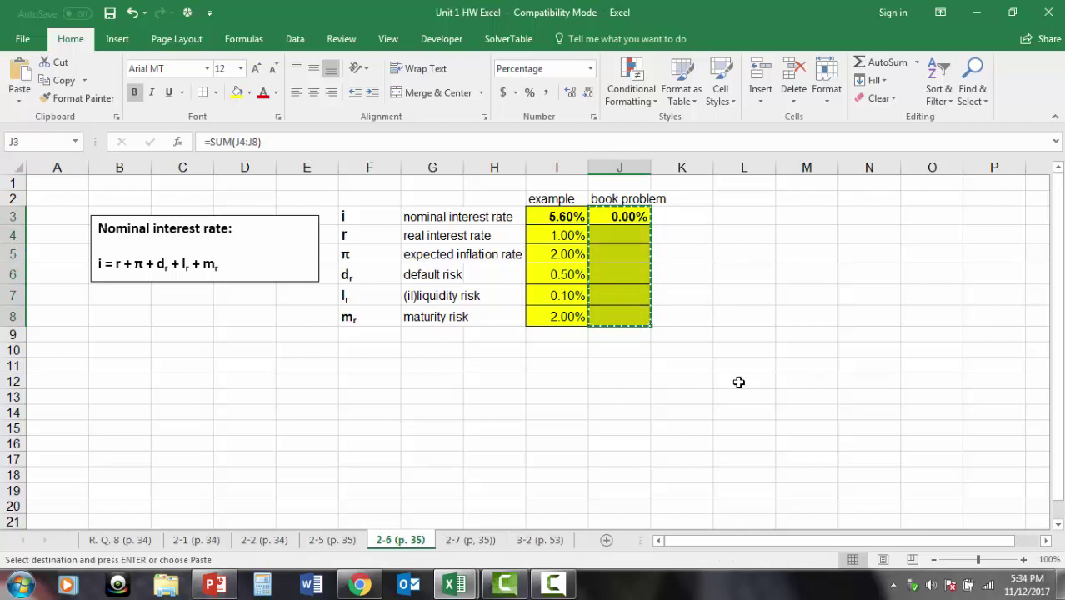
click(733, 217)
key(ctrl+v)
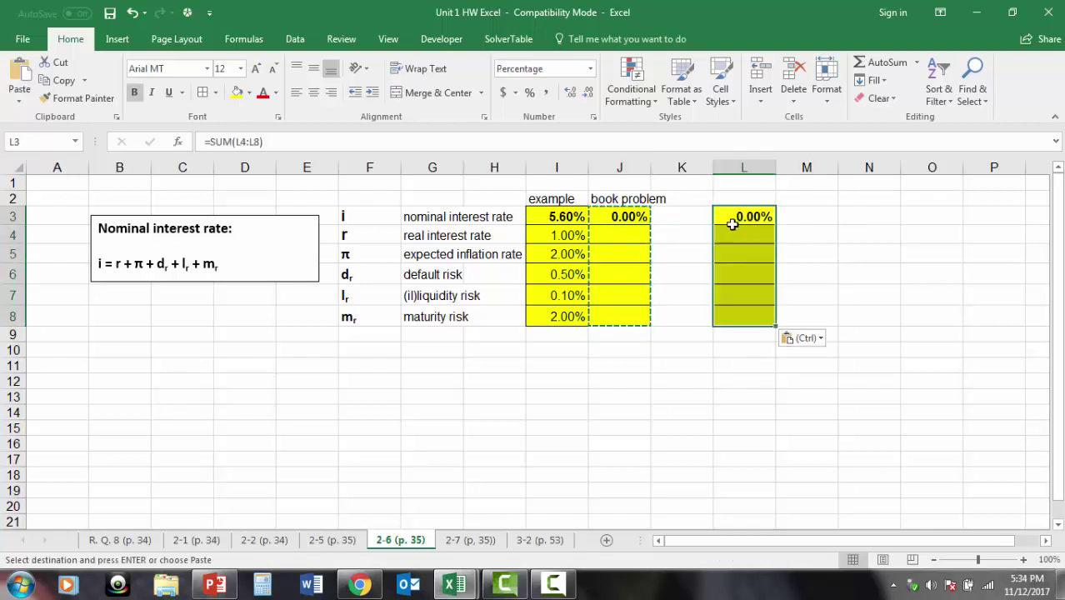
click(723, 364)
Step: Enter test rates 2%, 2%, 3%, 1% and 1% in L4:L8
click(753, 240)
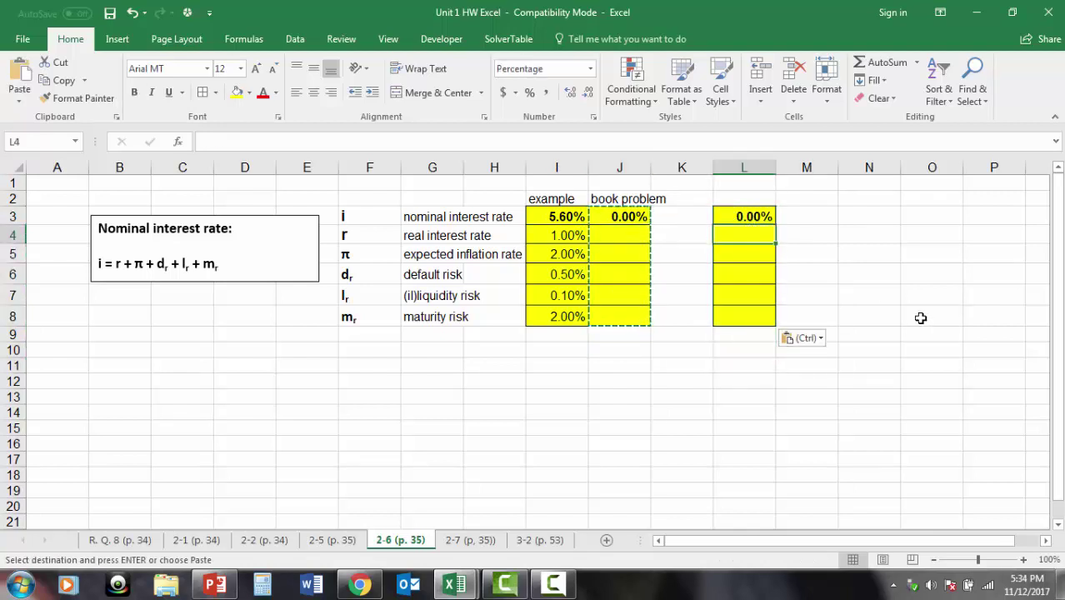
text(2%)
key(Return)
text(2%)
key(Return)
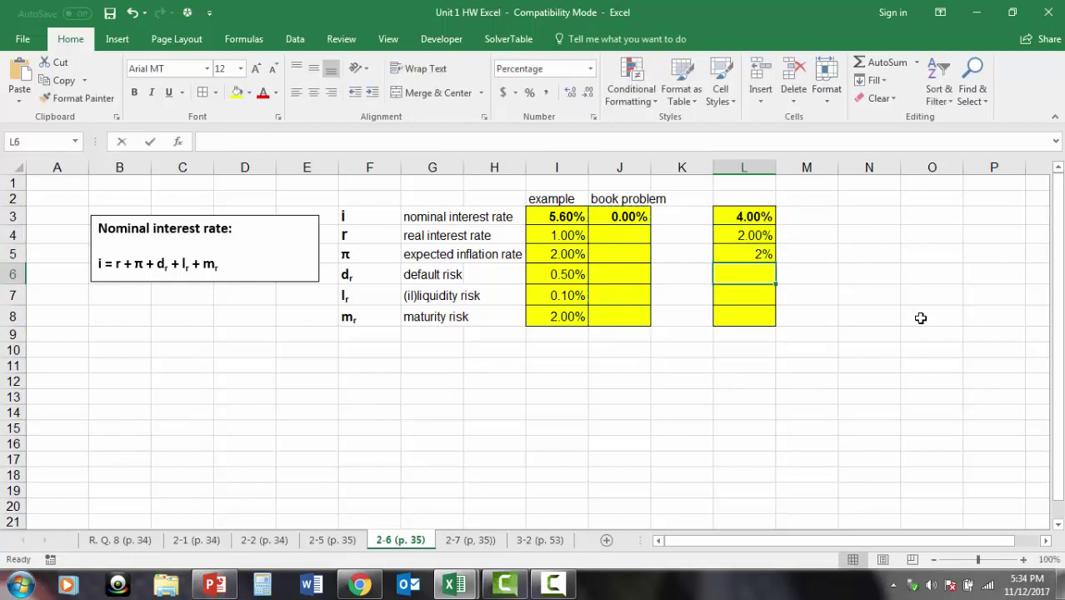
text(3%)
key(Return)
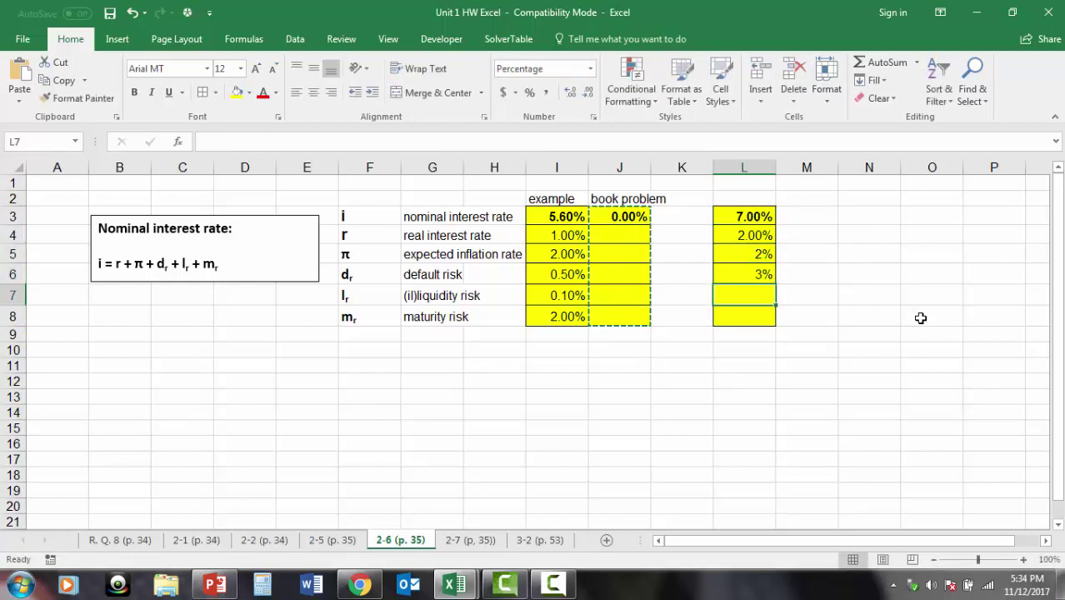
text(1%)
key(Return)
text(1%)
key(Return)
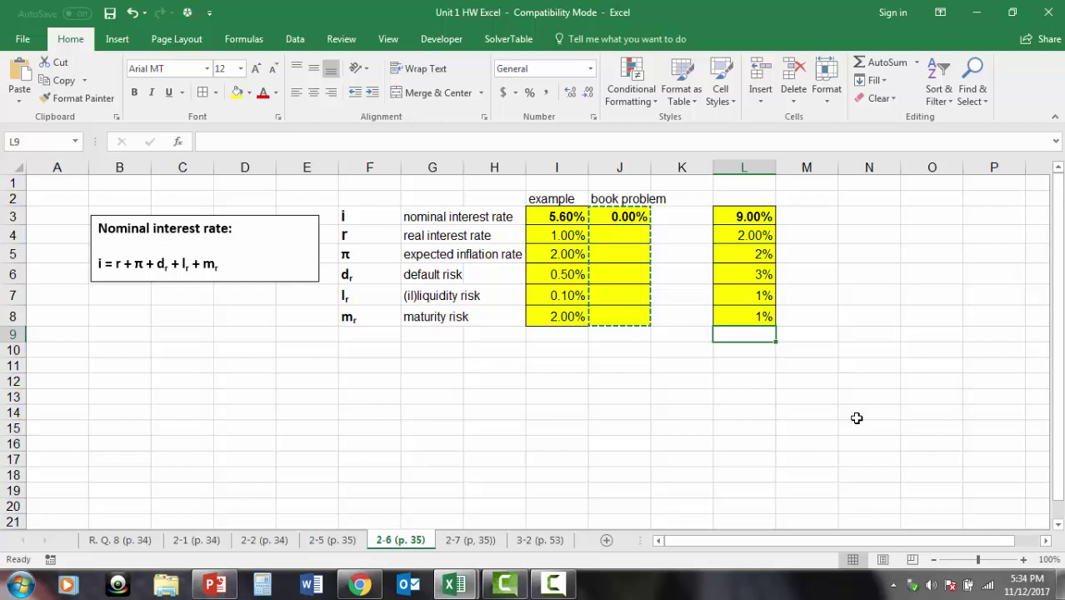
Step: Delete the scratch column L
drag(747, 200, 749, 335)
click(749, 167)
right_click(751, 167)
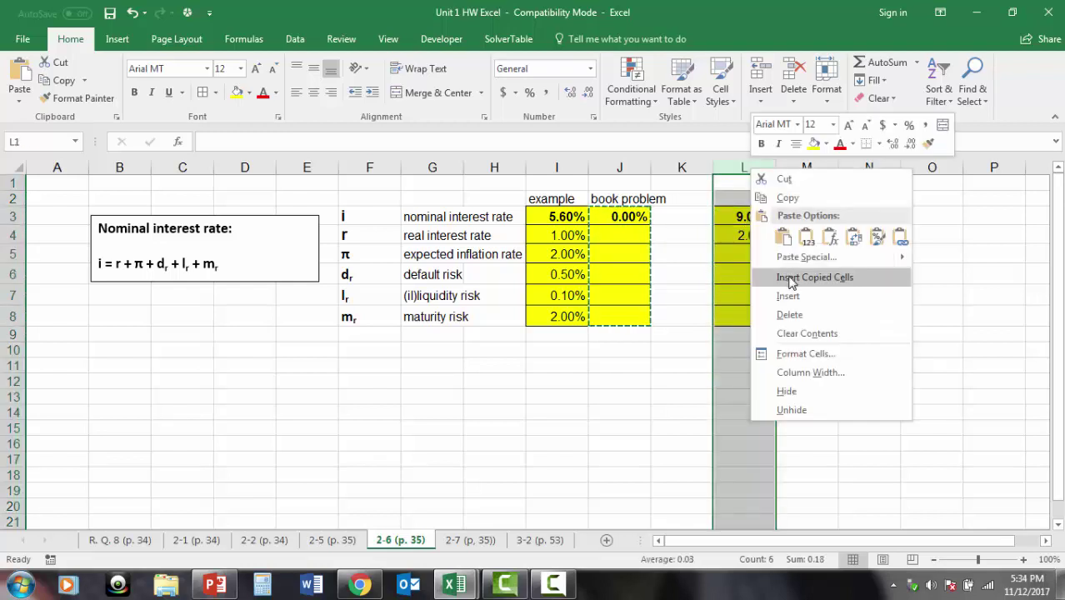
click(790, 314)
click(550, 379)
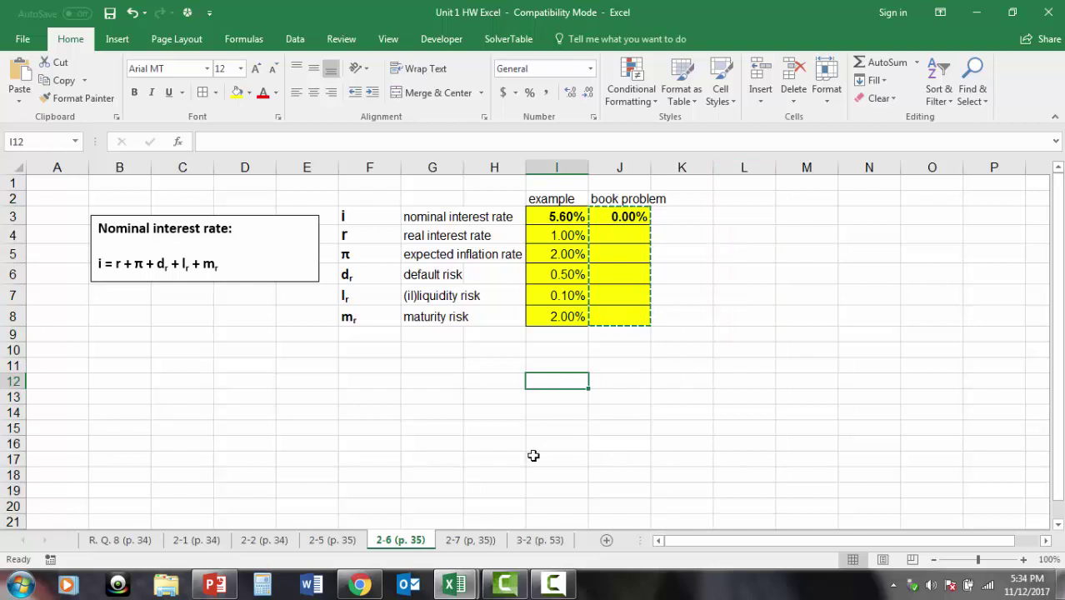
Step: Go to the 2-7 sheet and look over the yield entry cells B17:B24
click(473, 540)
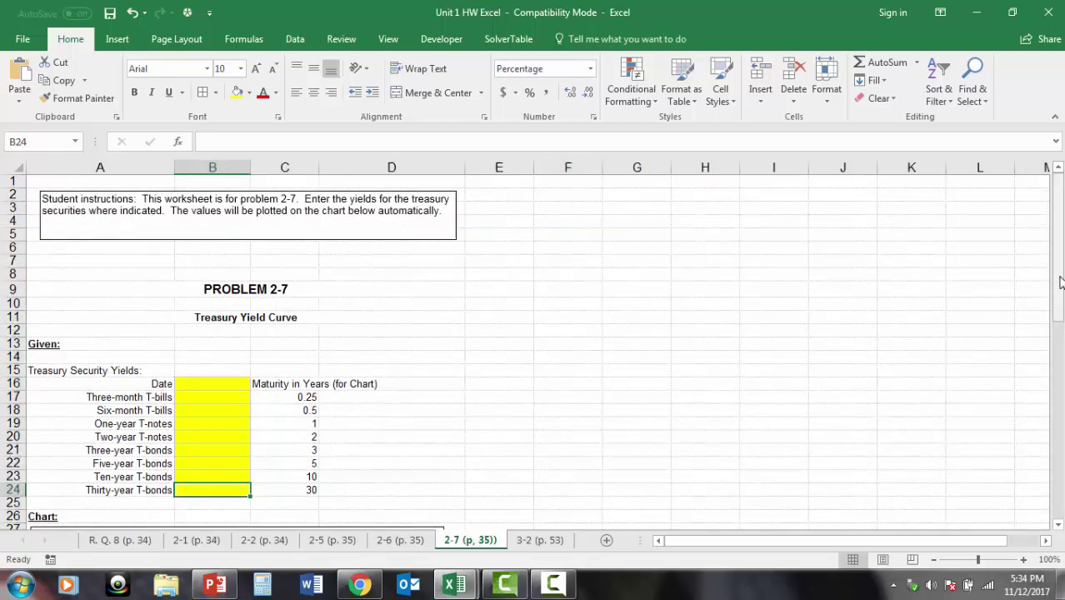
drag(1060, 280, 1058, 245)
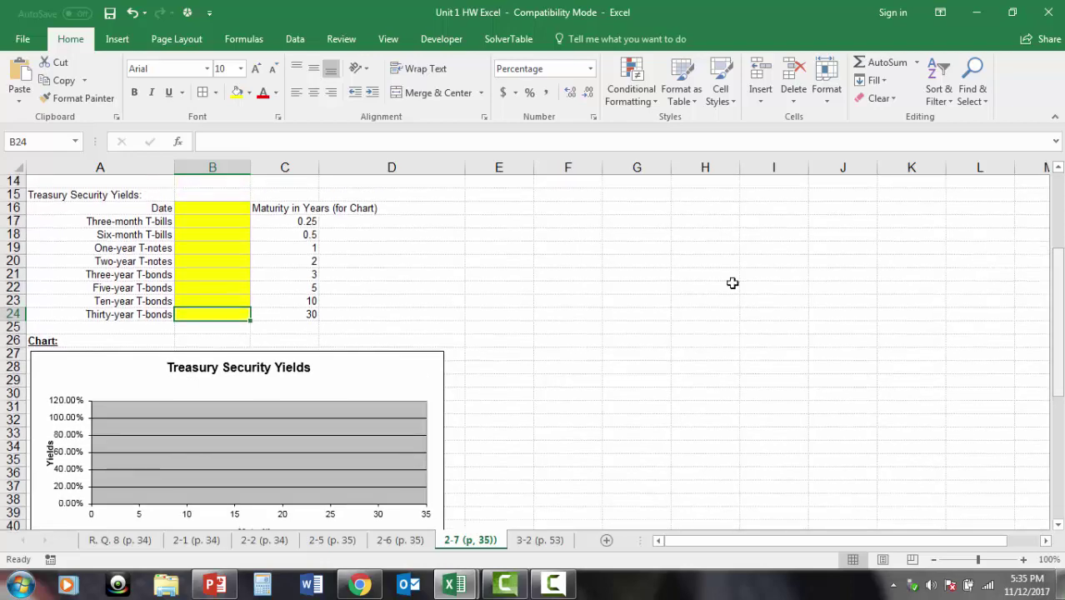
drag(192, 221, 212, 315)
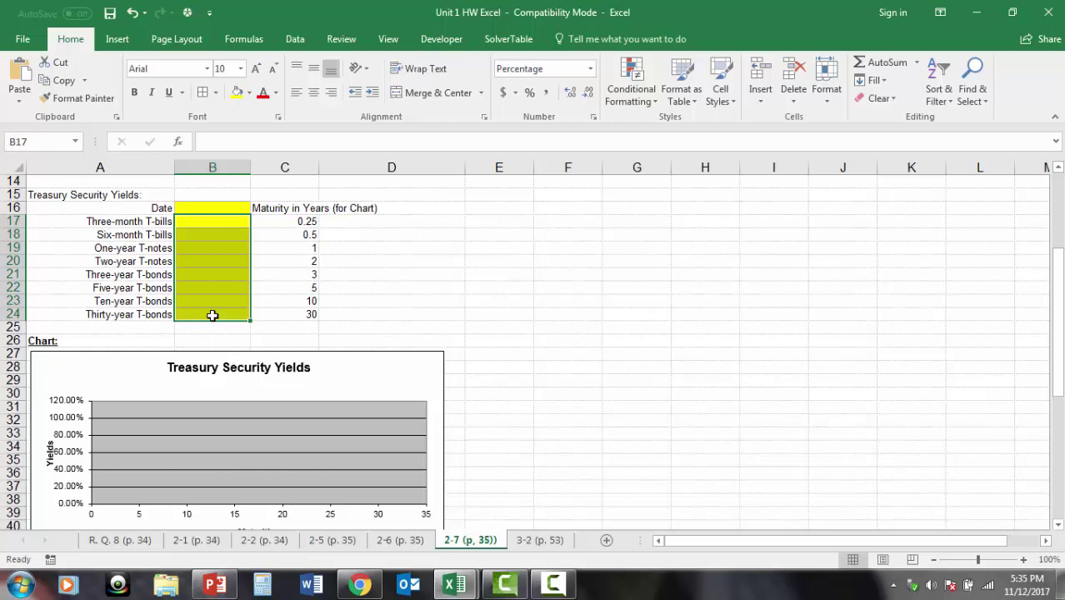
drag(238, 220, 229, 318)
click(404, 298)
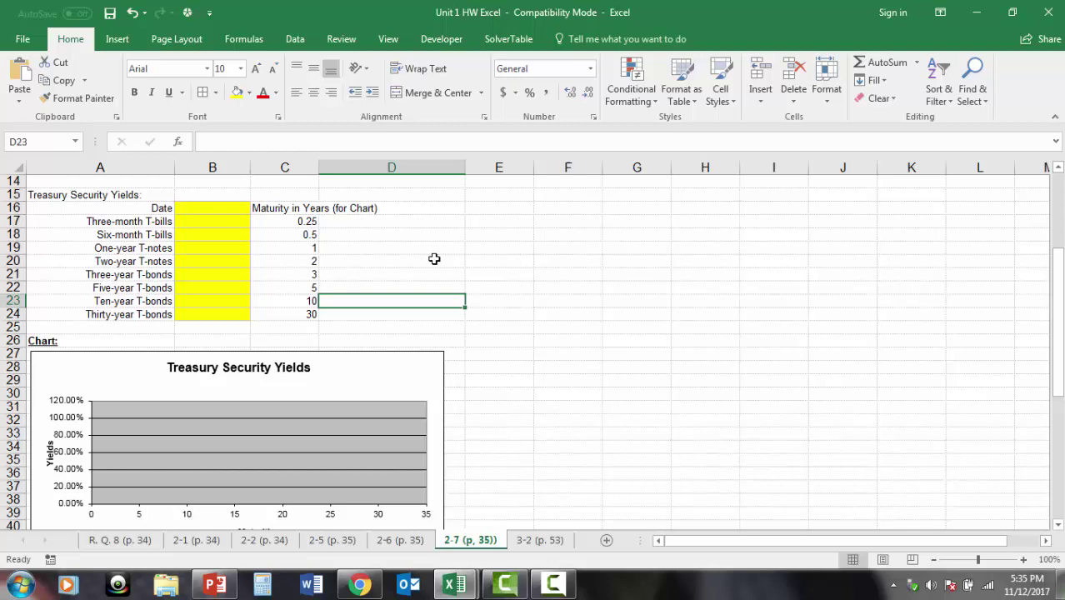
Step: Enter 11-12-2017 as the Treasury yields date in B16
click(185, 206)
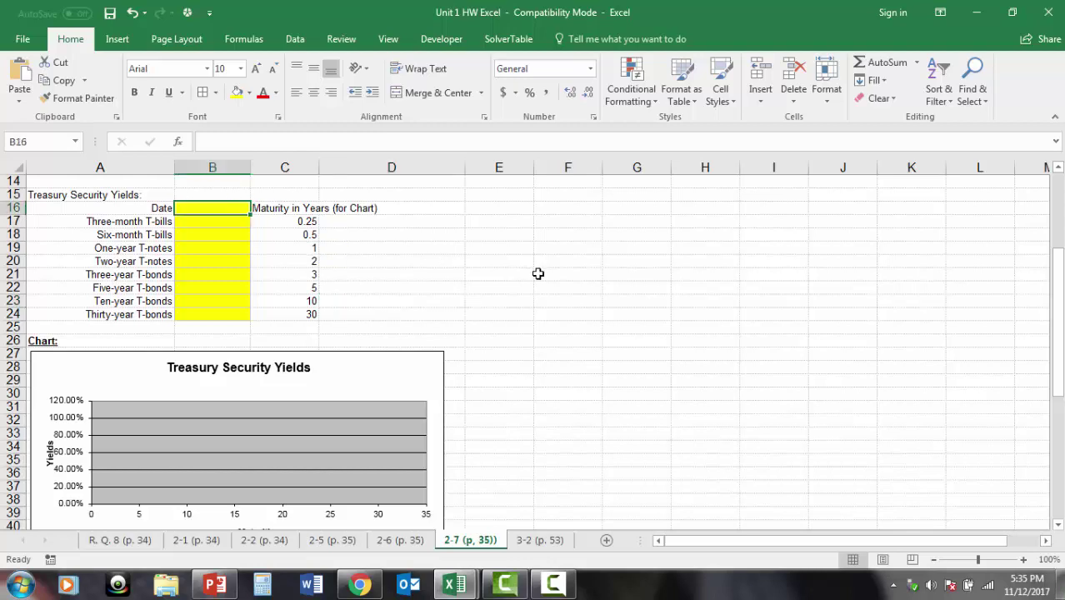
text(11-12)
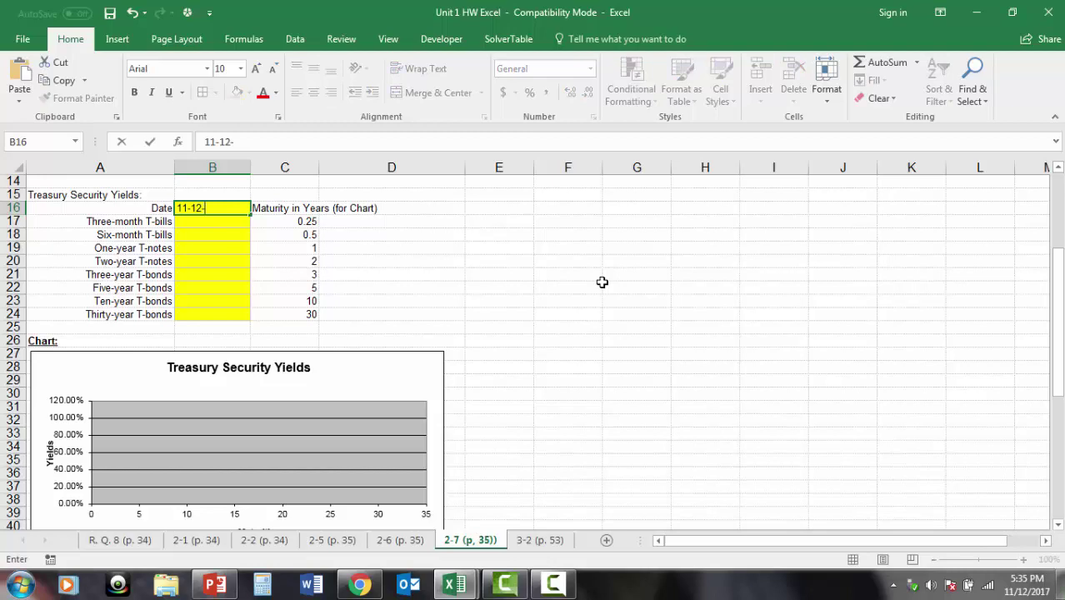
text(-2017)
key(Return)
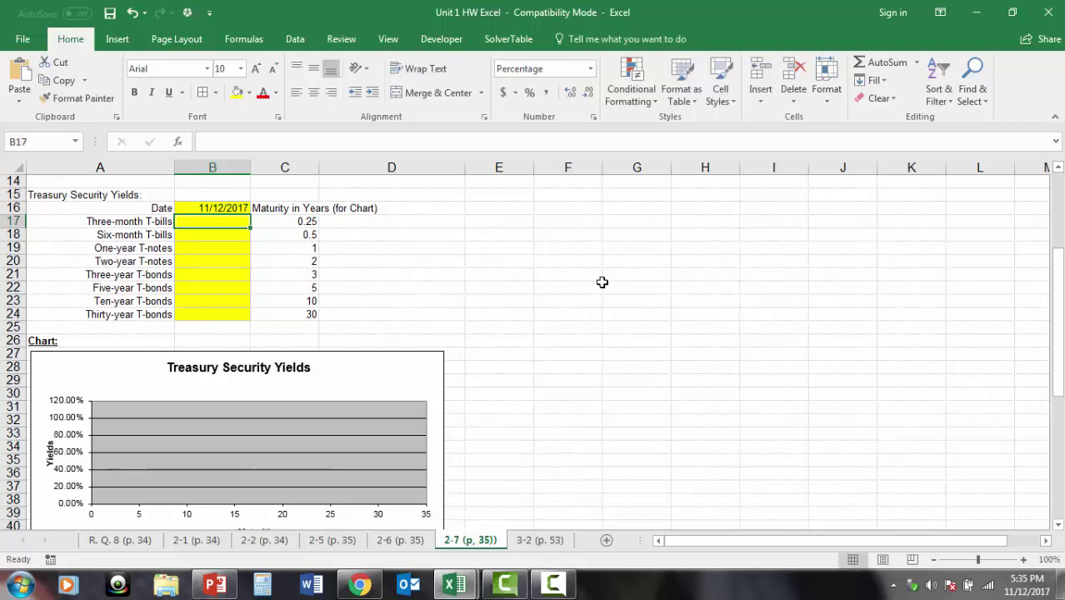
click(554, 583)
click(990, 512)
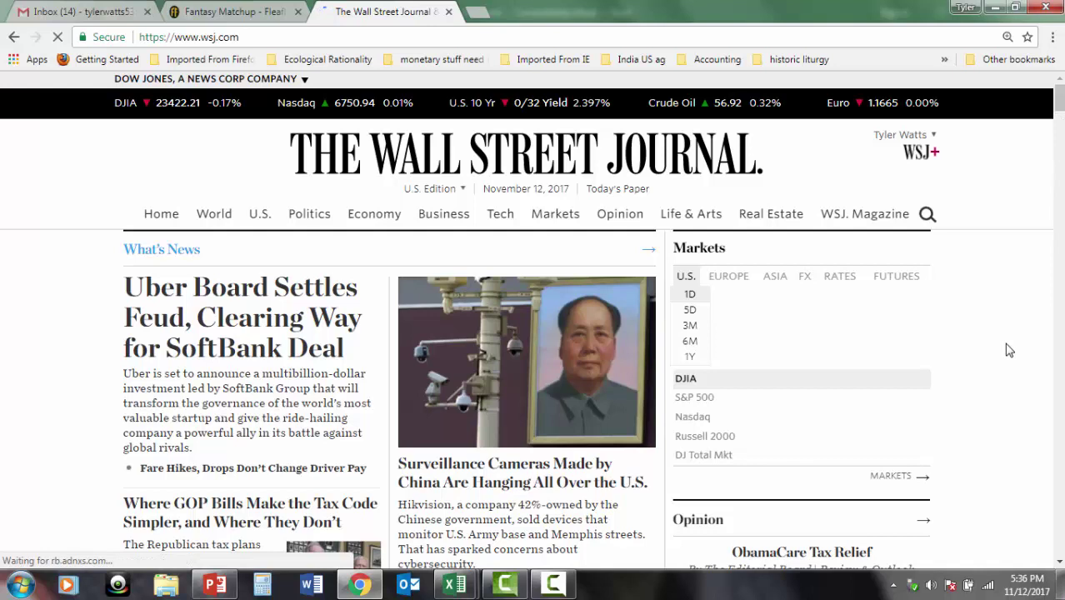
Step: Show RATES in the WSJ markets summary and scroll down the market data page
click(839, 282)
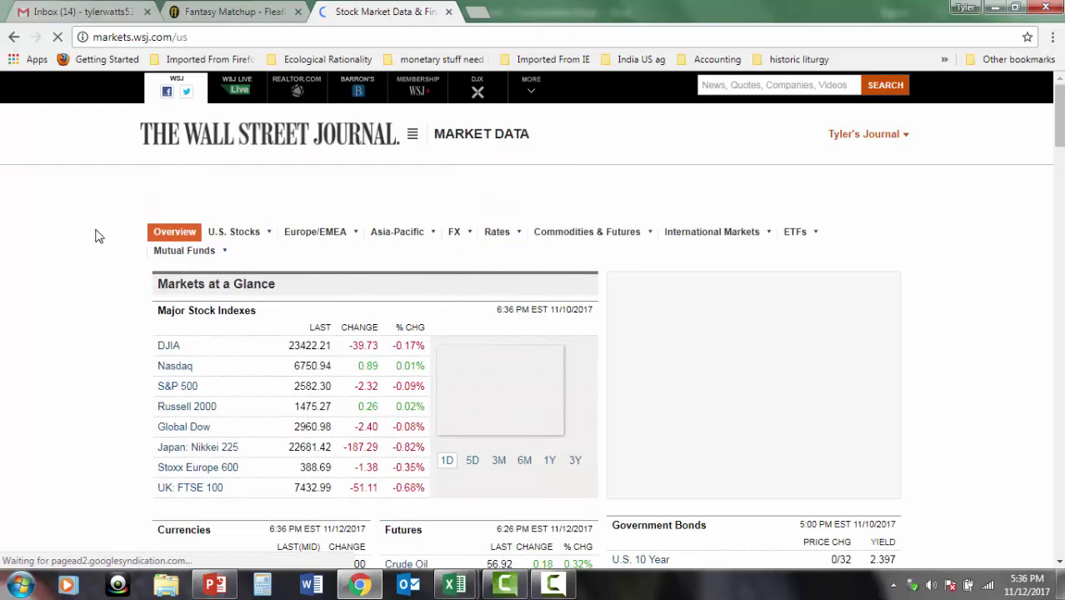
scroll(98, 233, down, 6)
scroll(534, 322, down, 10)
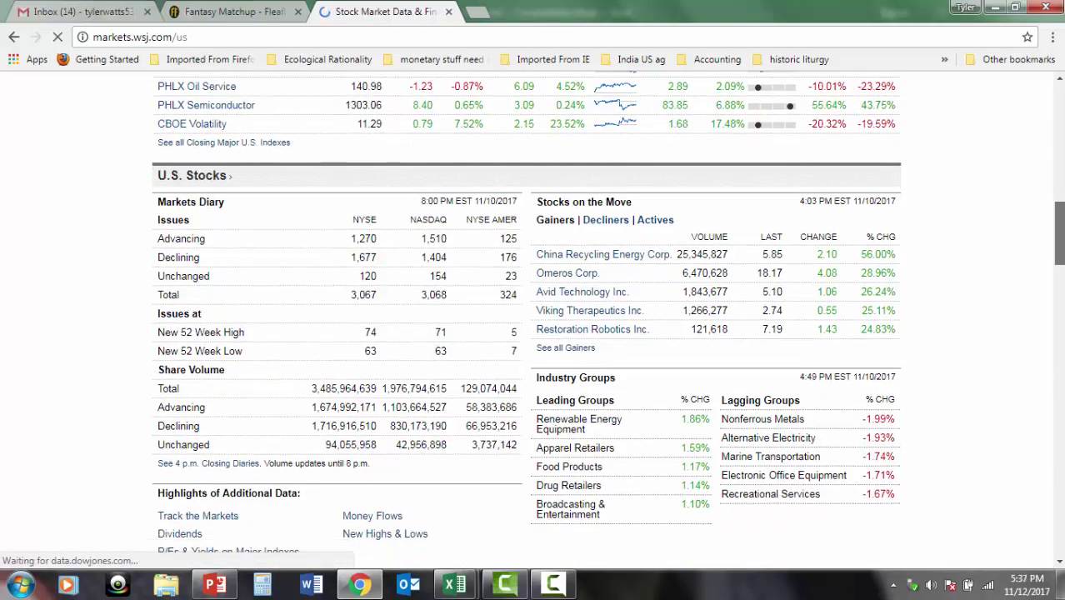
scroll(863, 449, down, 1)
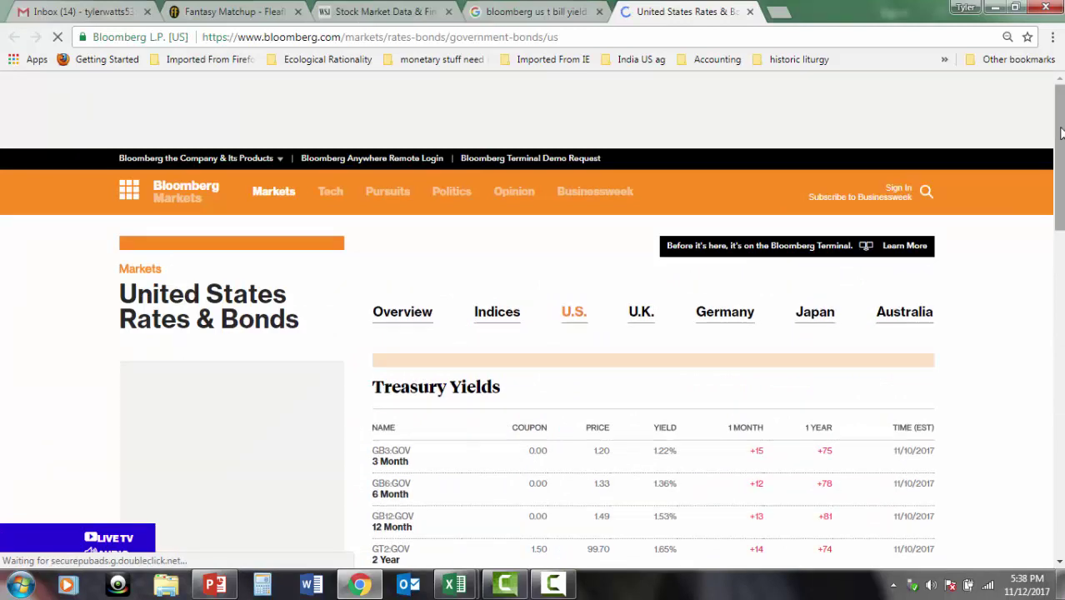
Step: Resize Chrome beside Excel so Bloomberg's Treasury Yields table shows next to the 2-7 sheet
scroll(851, 349, down, 1)
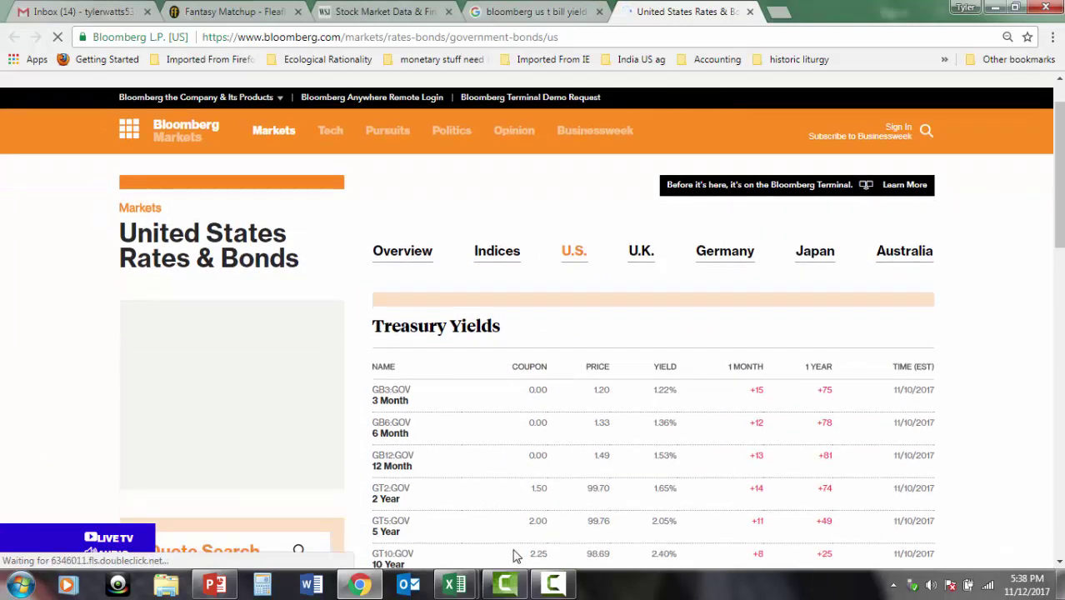
mouse_move(454, 586)
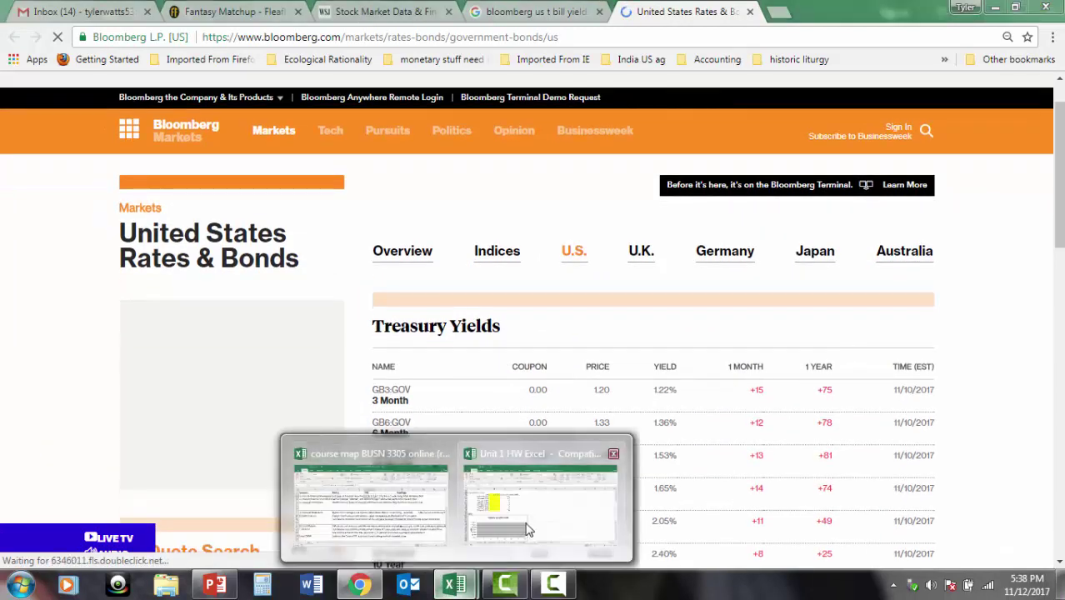
click(542, 488)
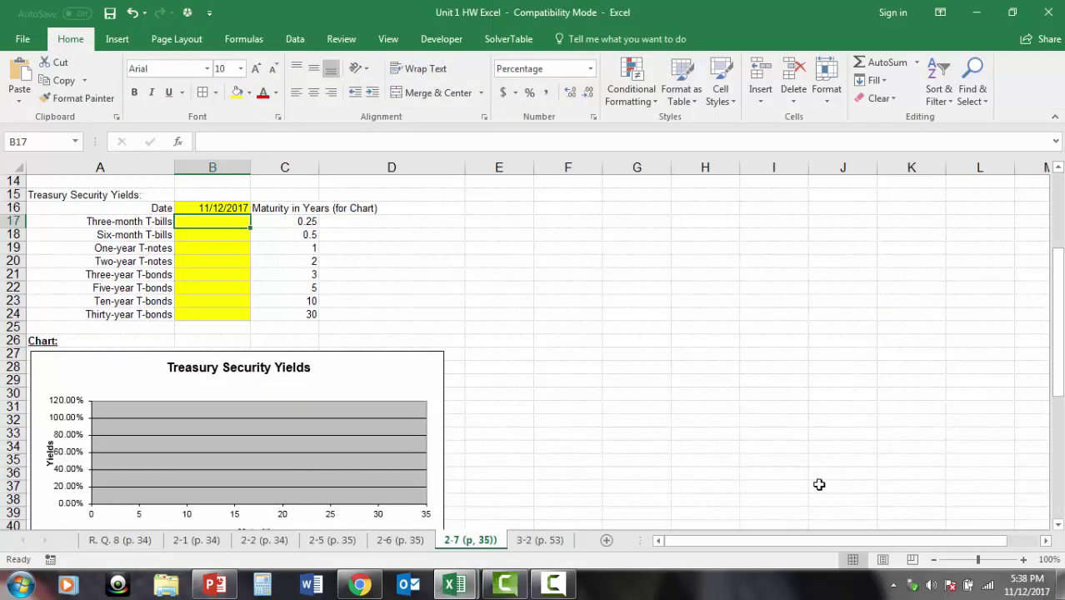
click(358, 586)
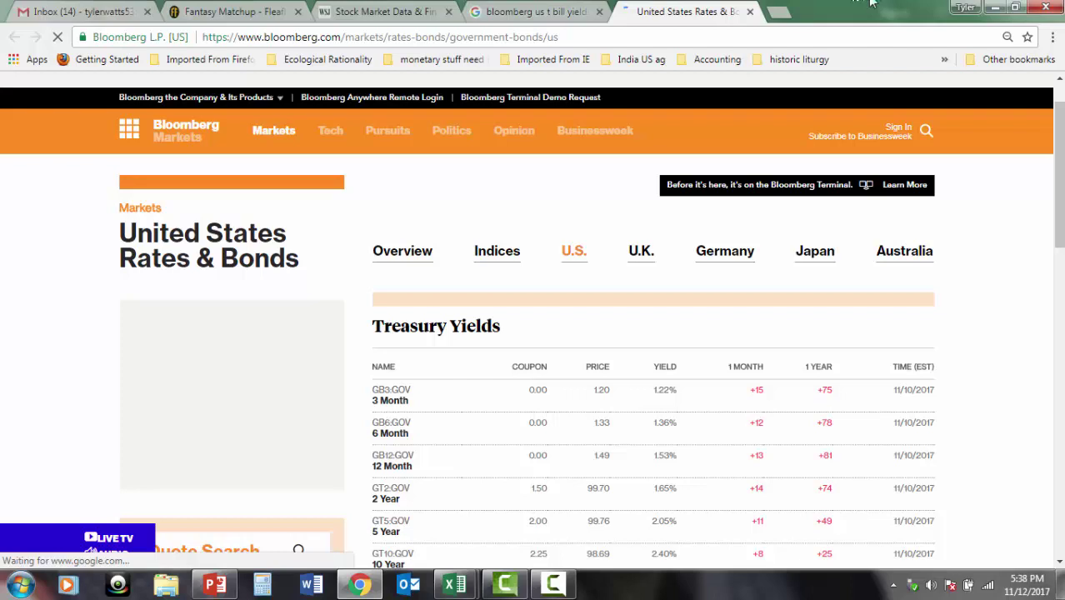
click(1015, 7)
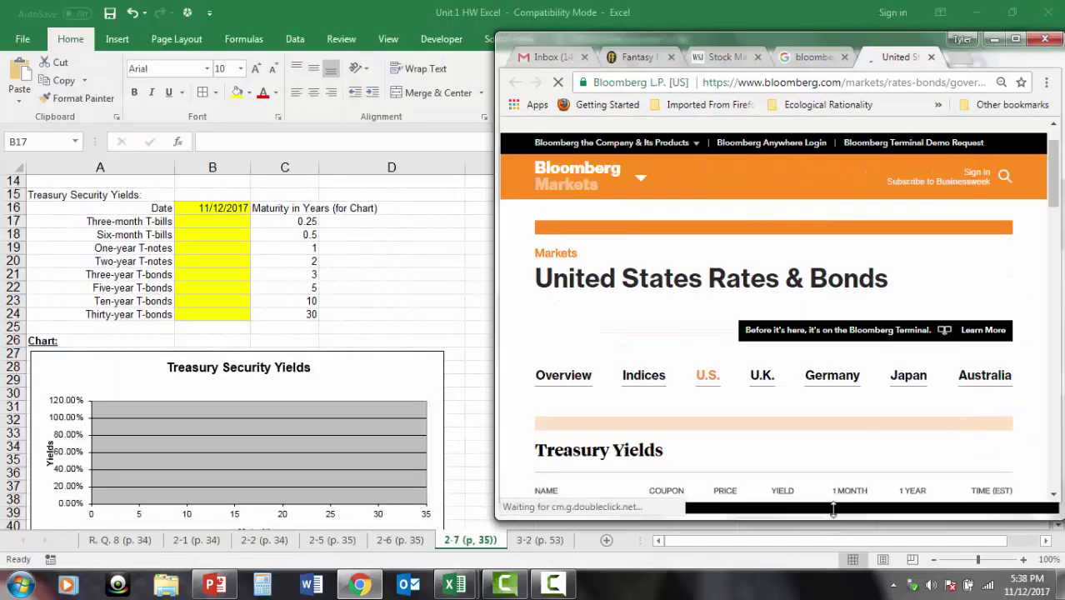
drag(825, 508, 825, 521)
scroll(1059, 167, down, 2)
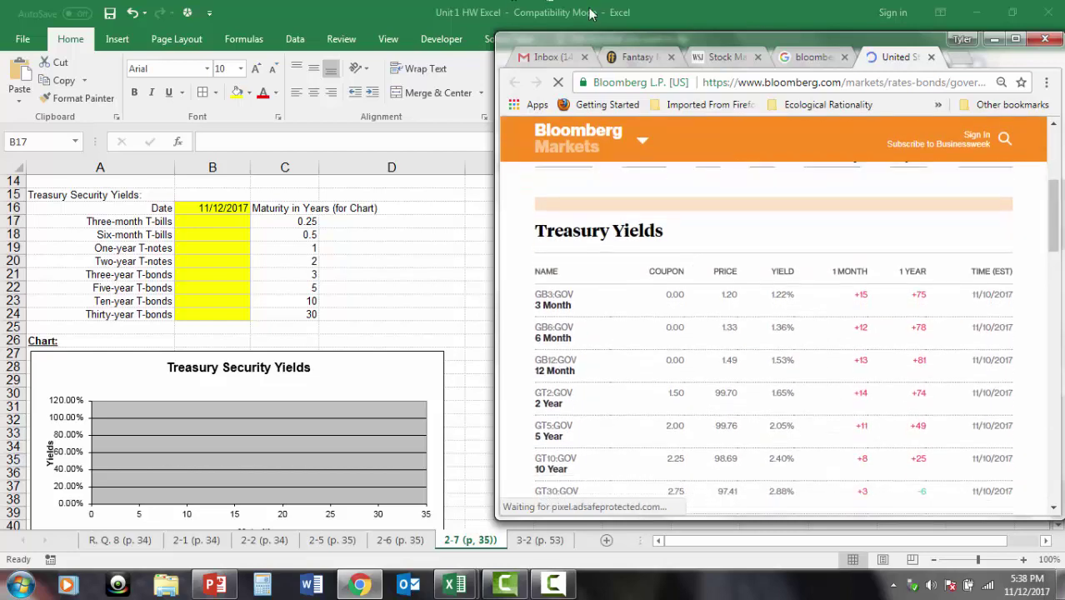
click(696, 17)
Step: Enter the three-month to two-year yields 1.22%, 1.36%, 1.53% and 1.65% in B17:B20
click(1012, 13)
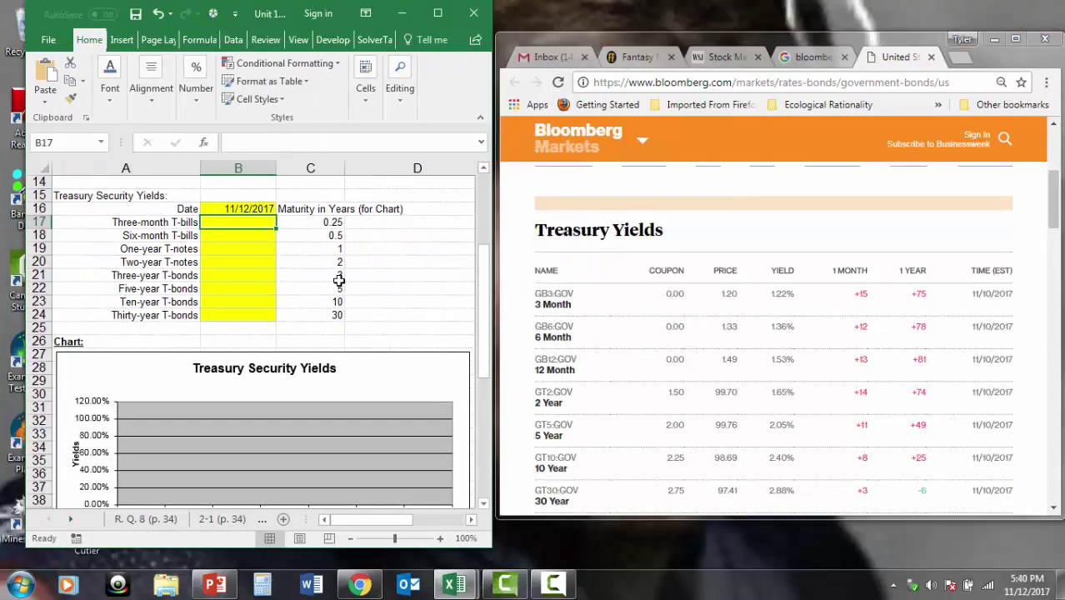
text(1.22)
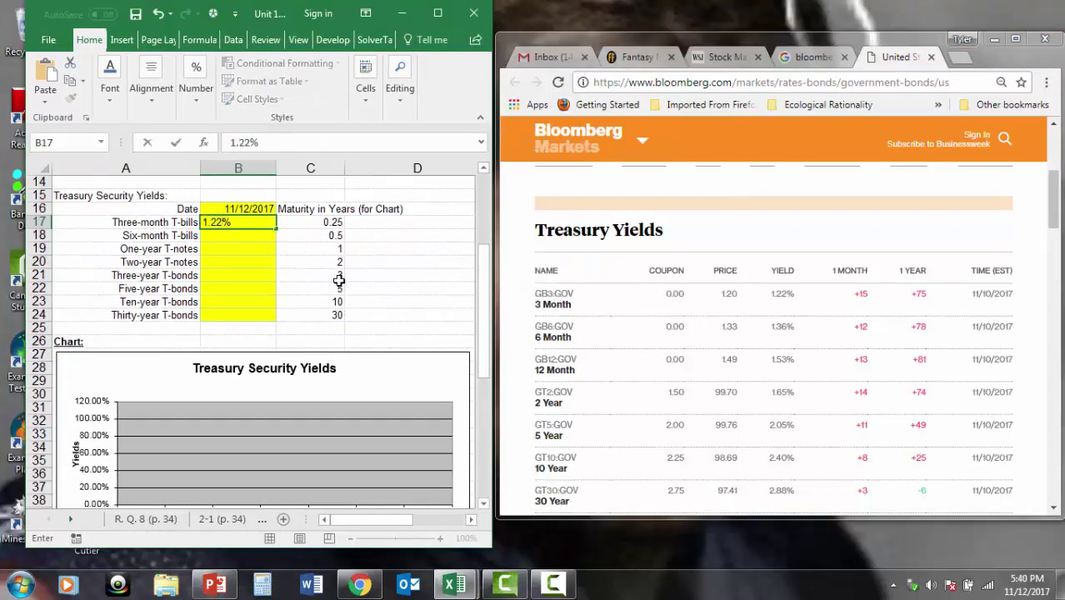
key(Return)
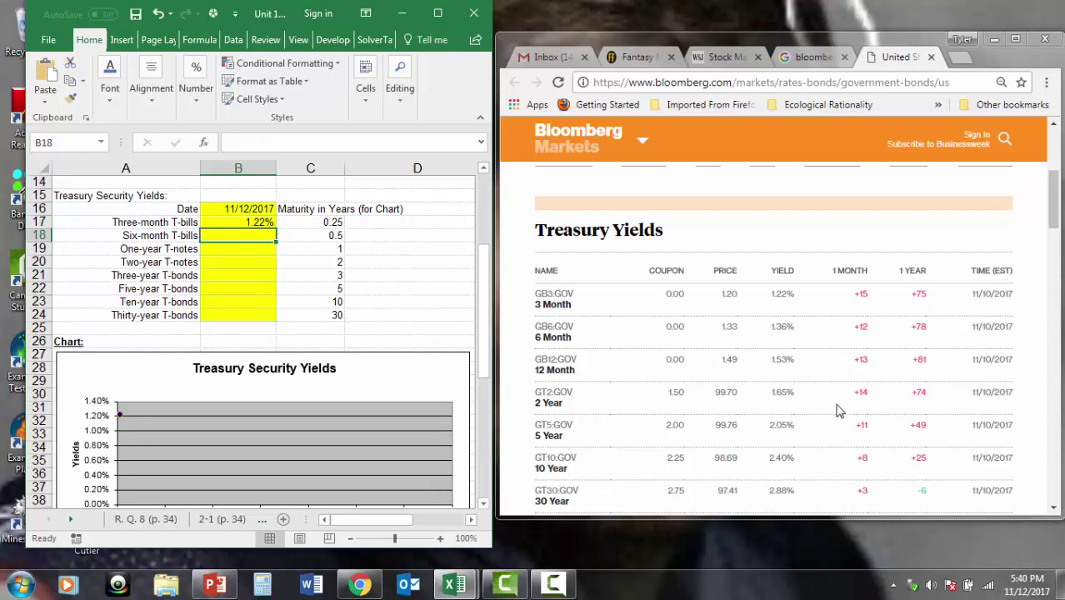
click(793, 327)
drag(794, 327, 769, 328)
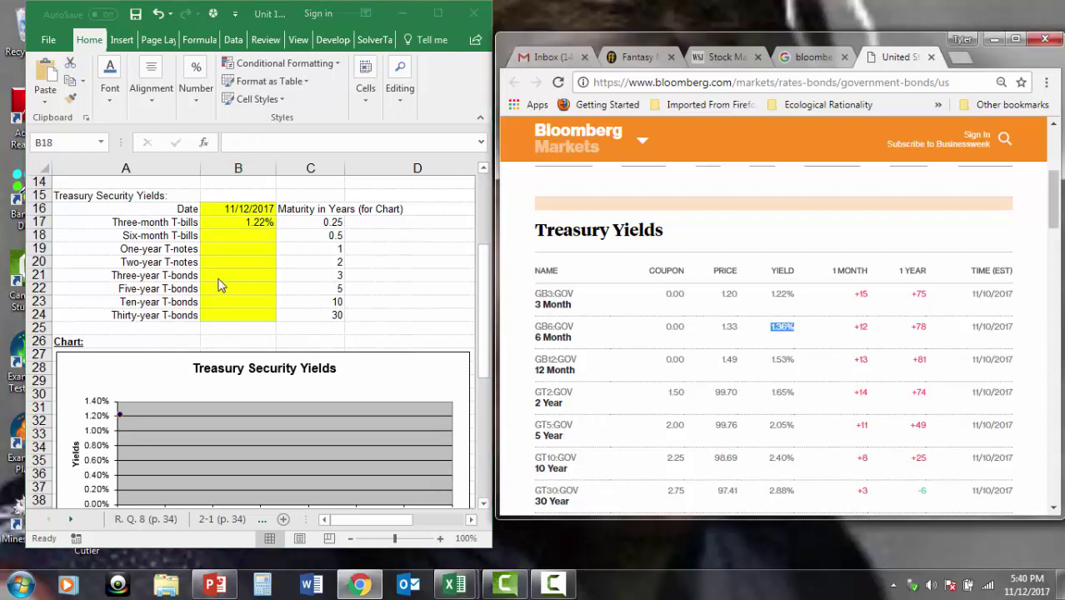
click(228, 234)
text(1.36%)
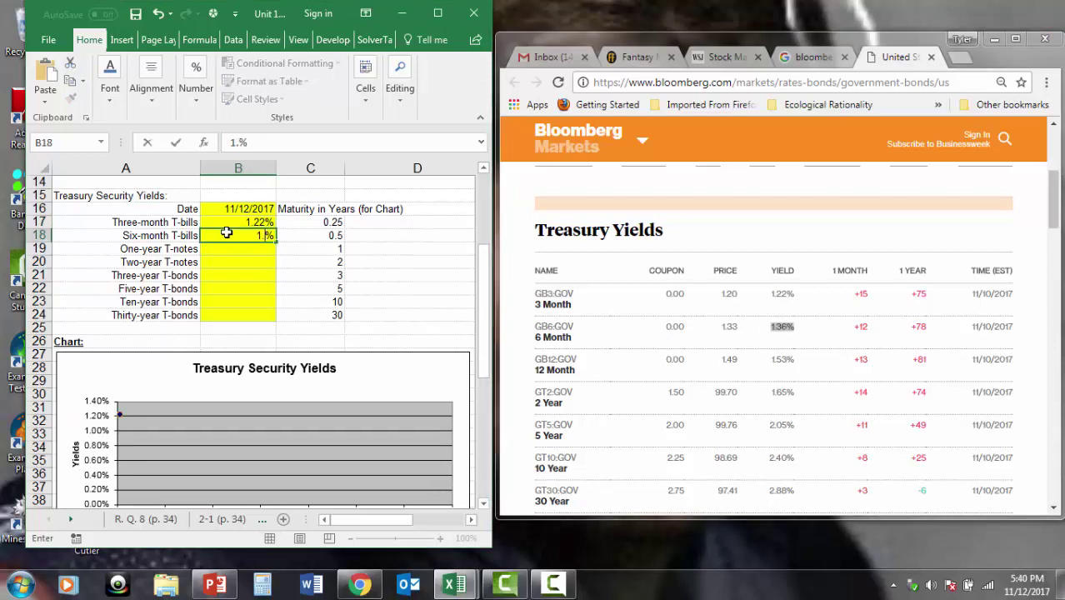
key(Return)
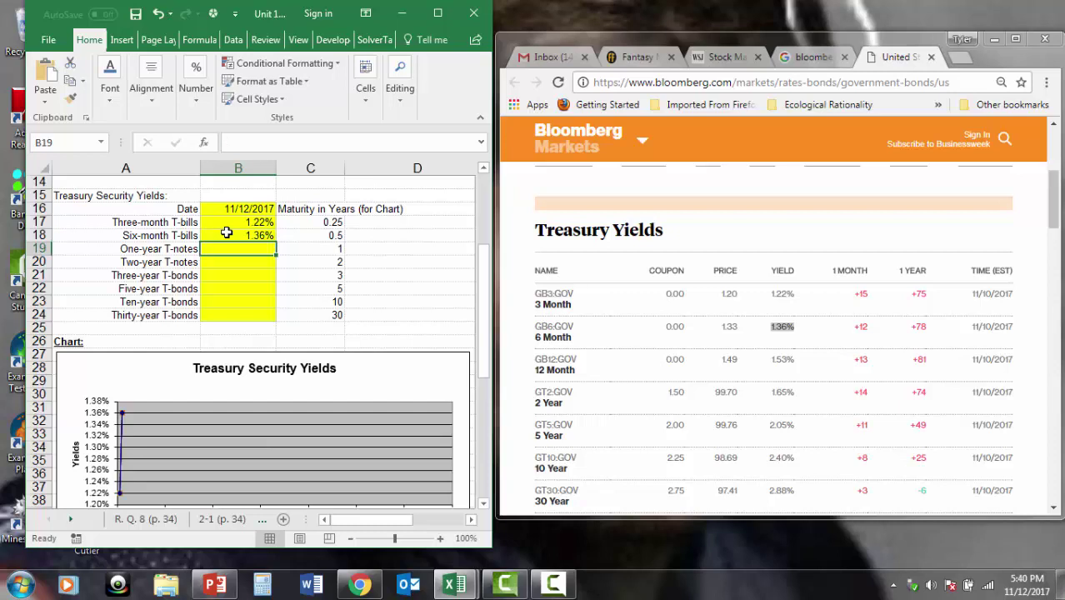
text(1.53%)
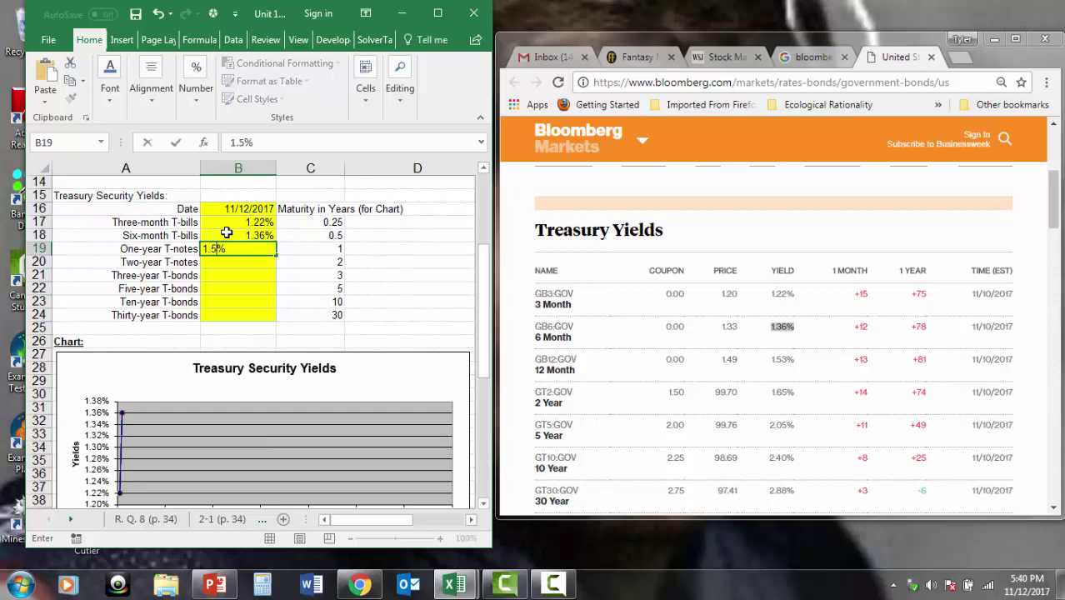
key(Return)
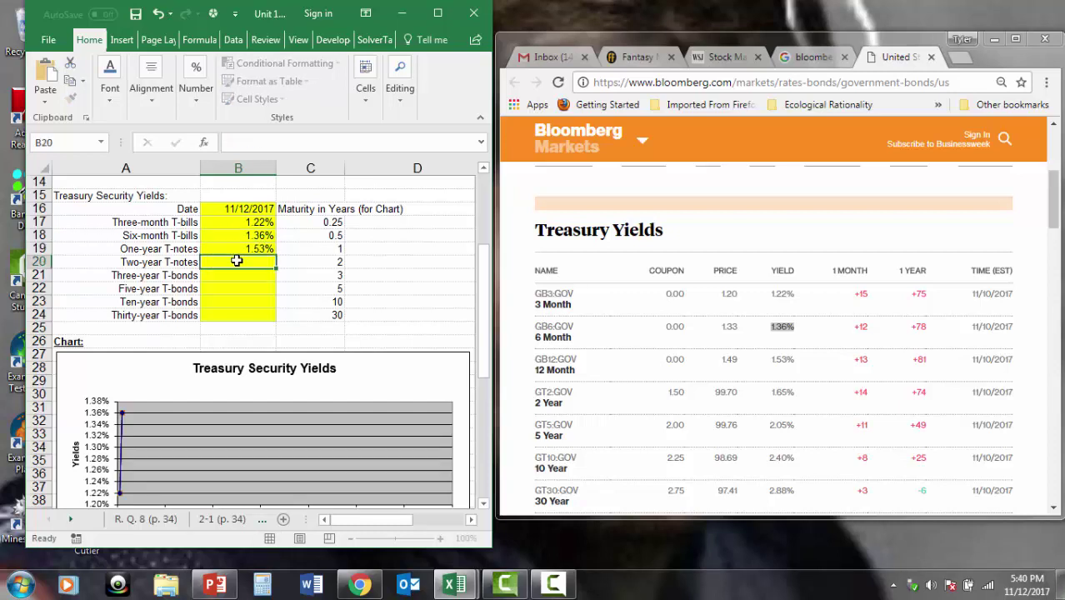
text(1.65%)
key(Return)
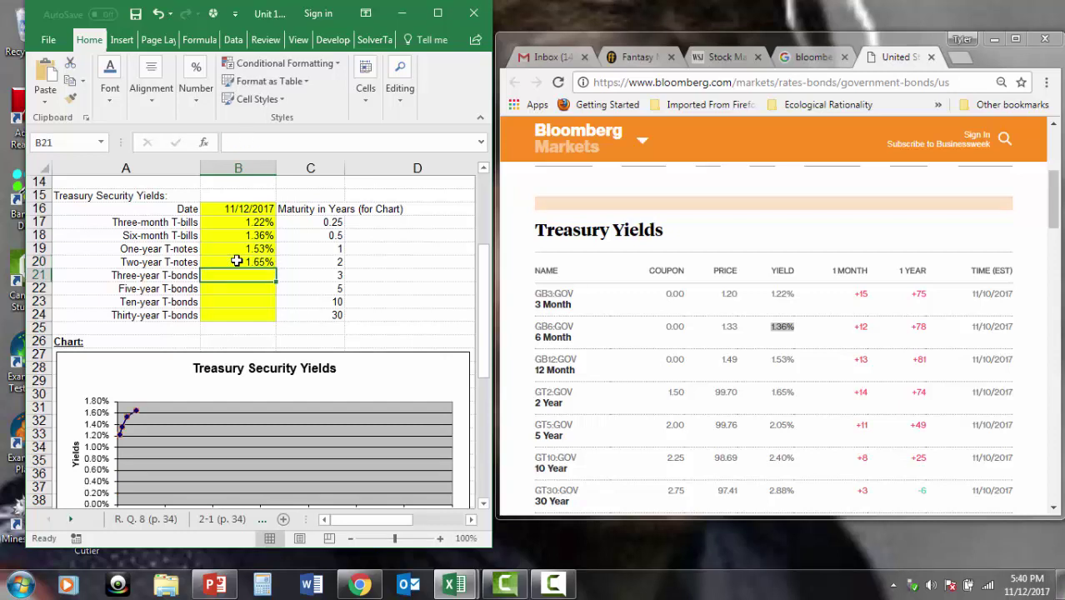
Step: Leave the three-year cell blank and enter the 5-, 10- and 30-year yields 2.05%, 2.40%, 2.88%
key(Return)
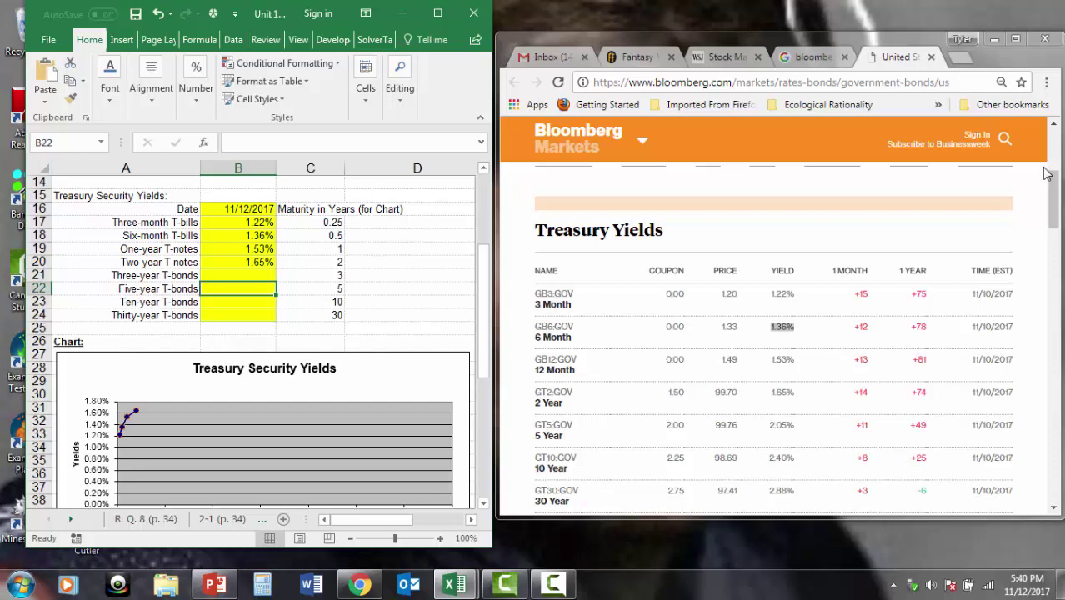
drag(1054, 196, 1053, 207)
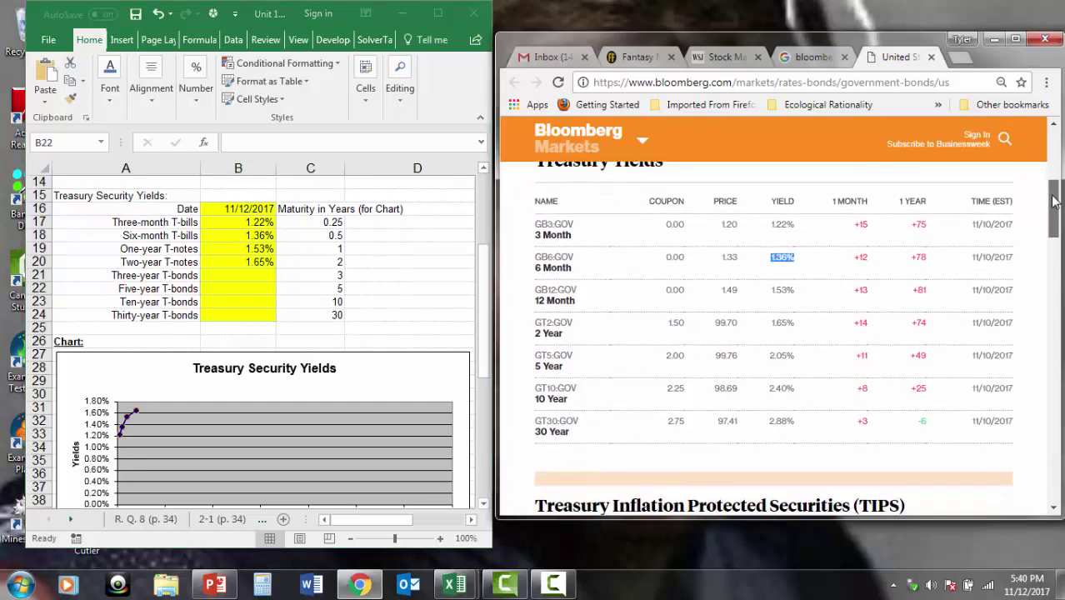
click(259, 286)
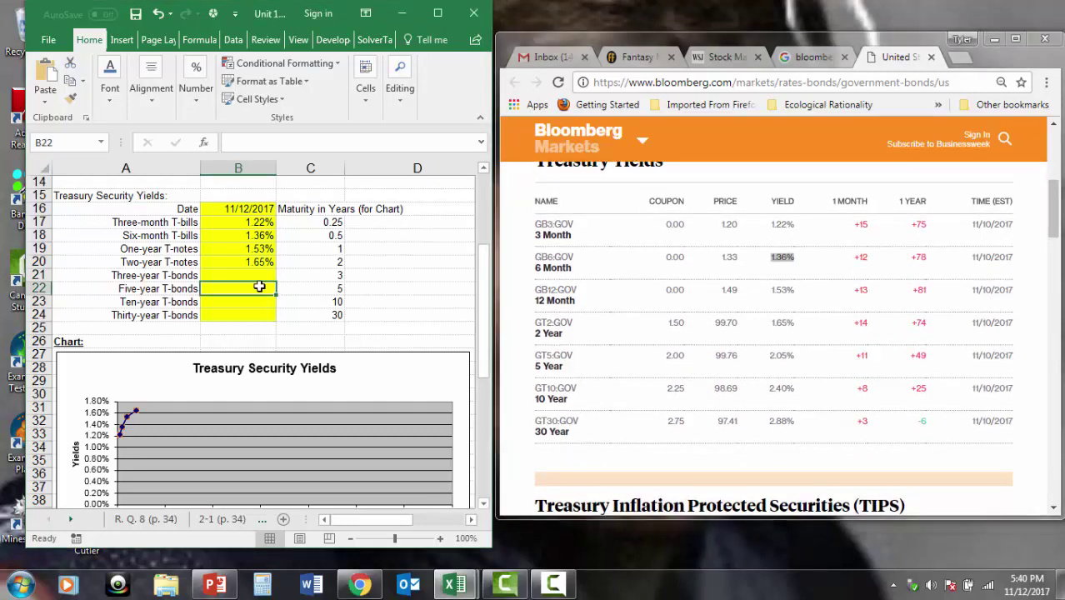
text(2.05)
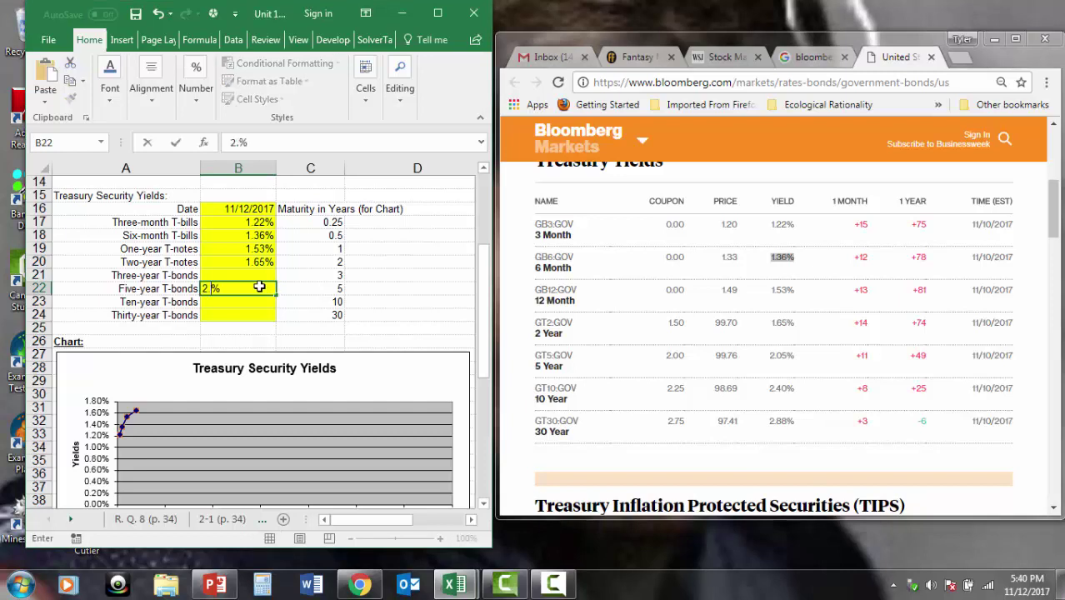
key(Return)
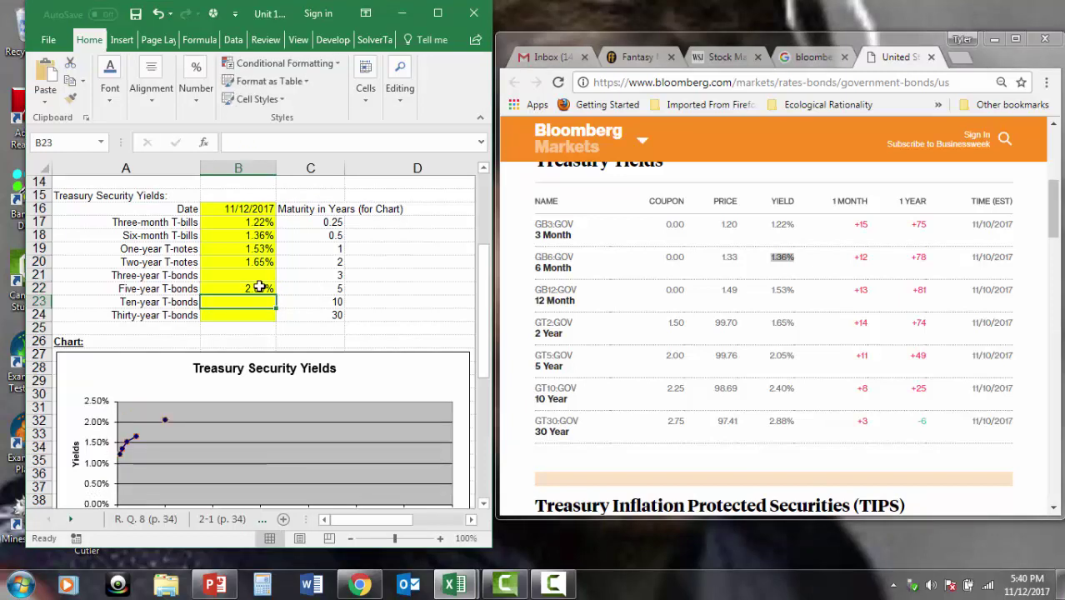
text(2.40)
key(Return)
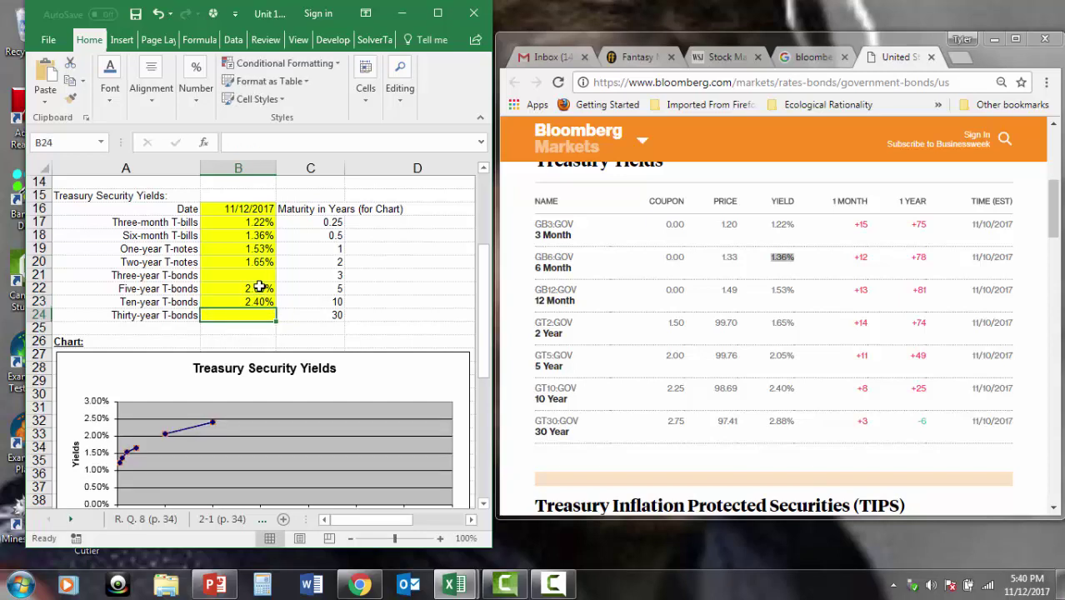
text(2.88)
key(Return)
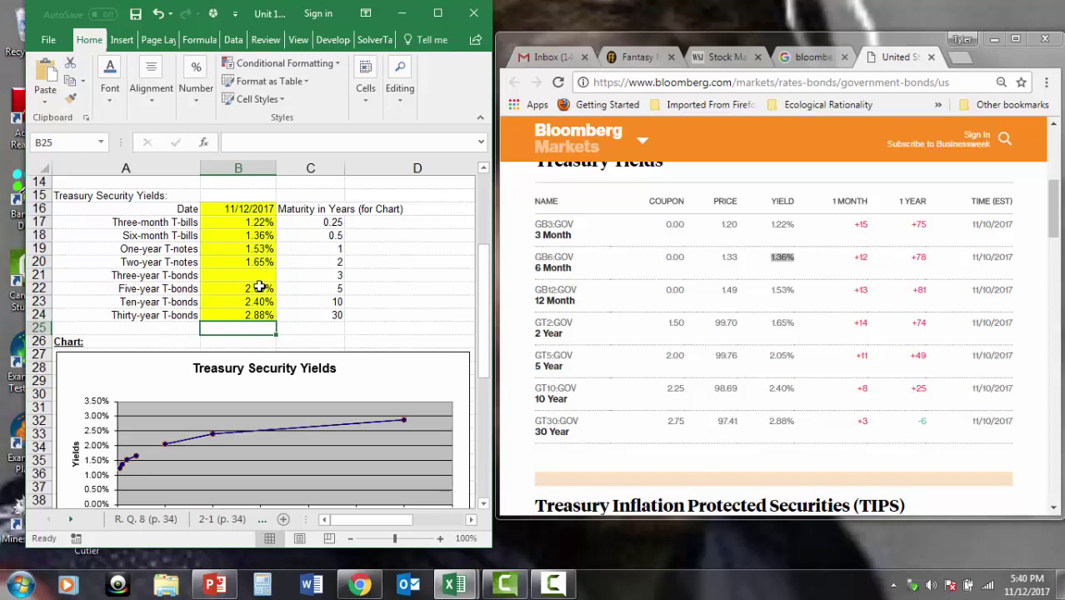
click(437, 12)
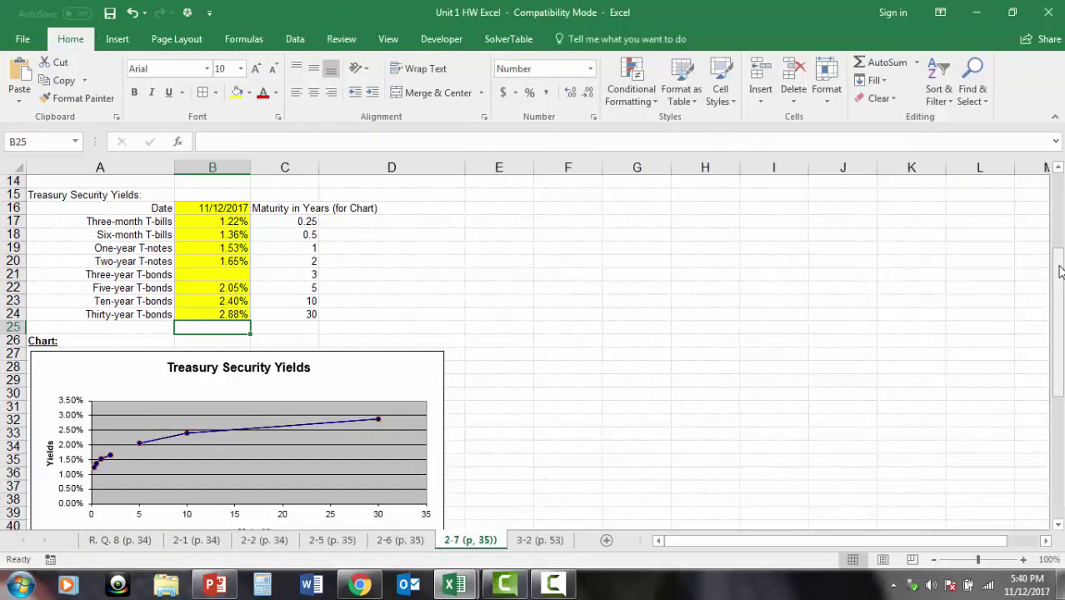
Step: Delete the entered yields in B17:B24 on the 2-7 sheet
drag(1060, 270, 1059, 298)
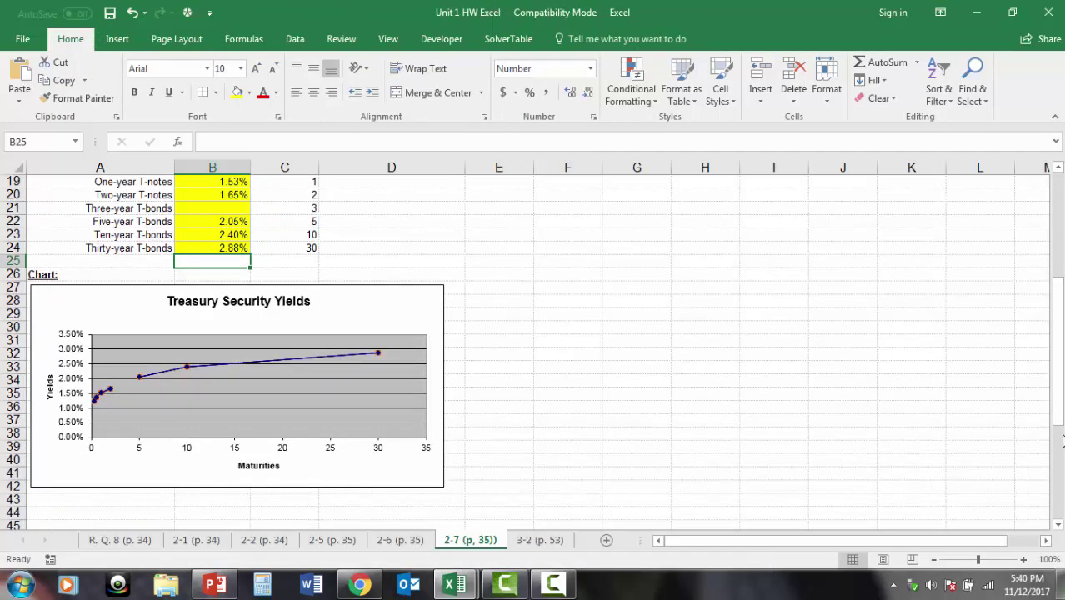
drag(1058, 429, 1059, 362)
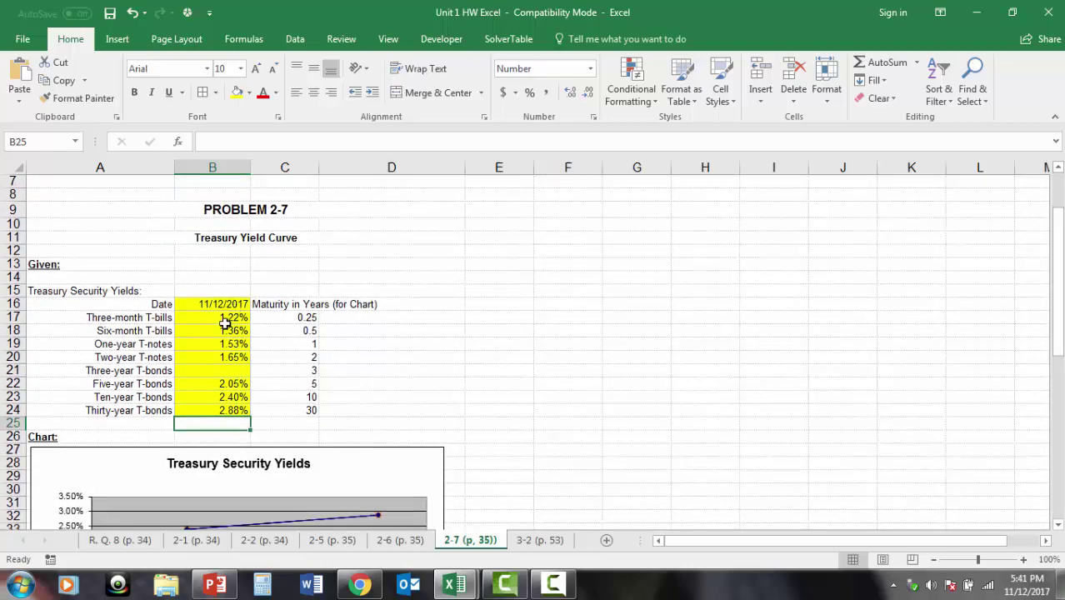
drag(225, 322, 225, 410)
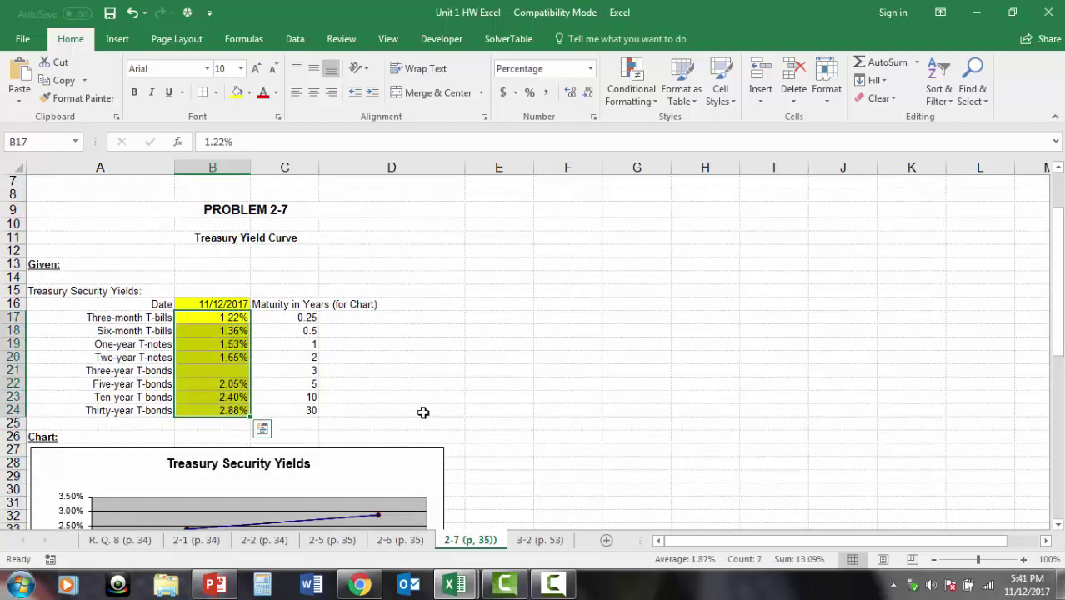
key(Delete)
Step: Switch to the 3-2 (p. 53) worksheet
click(506, 422)
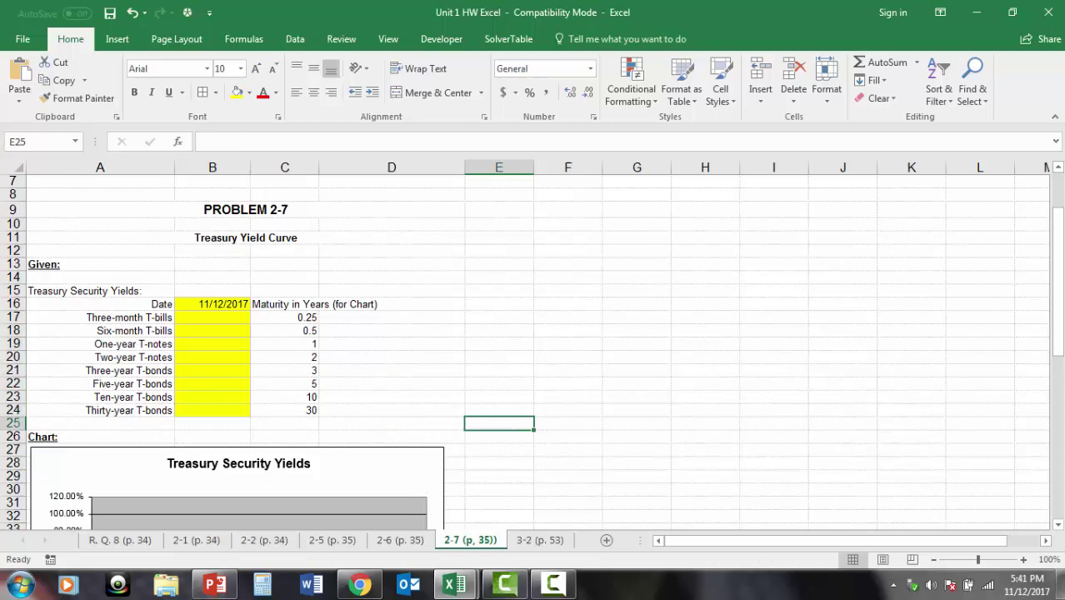
drag(1060, 305, 1059, 288)
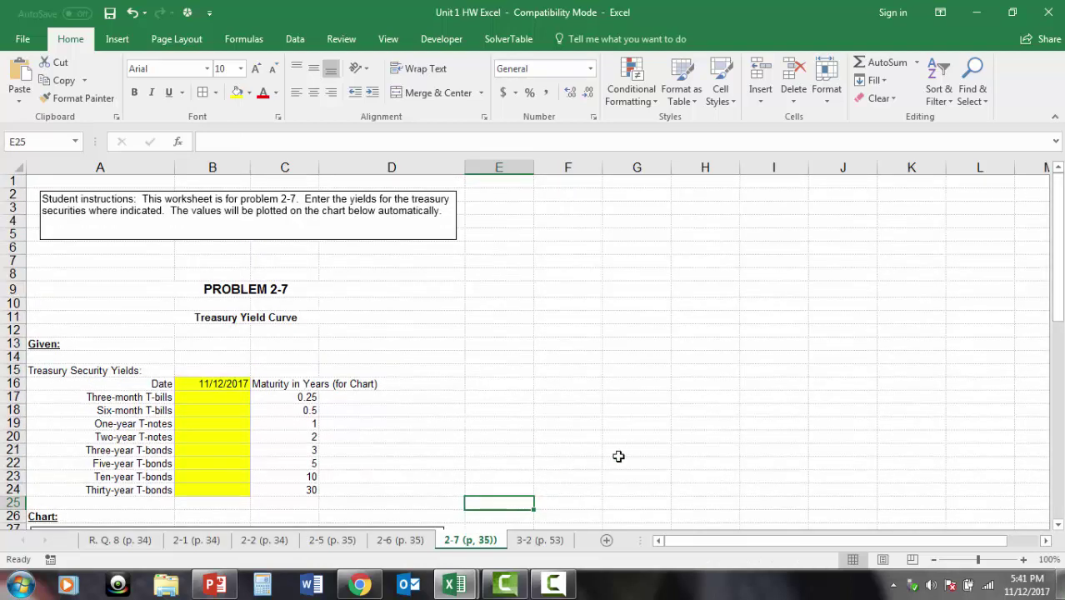
click(548, 542)
Step: Enter a 0.01 borrow rate in C3 and a 0.045 lend rate in C4
click(520, 466)
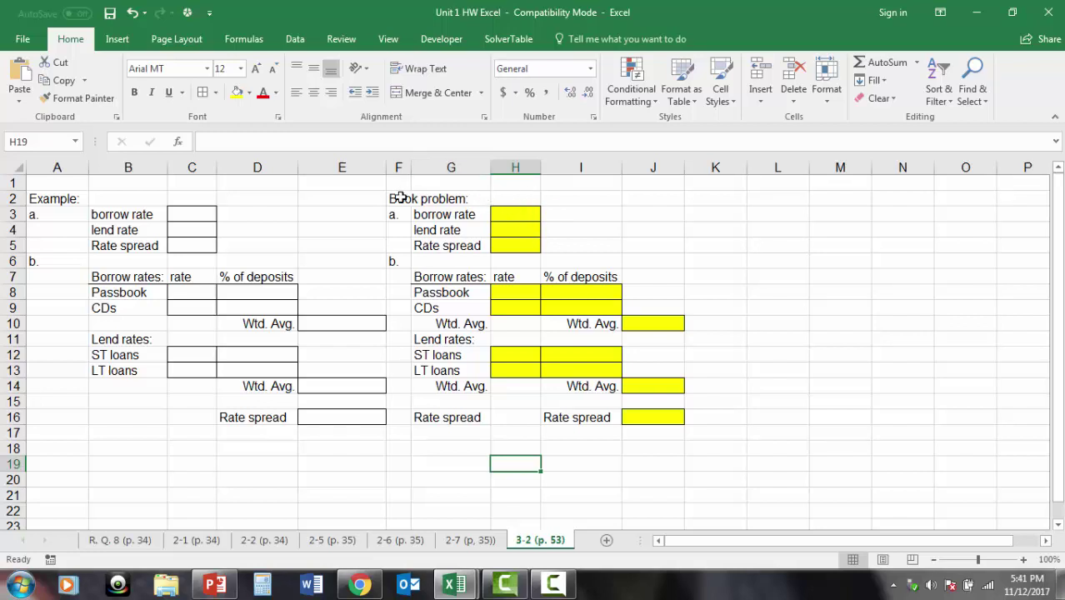
drag(392, 198, 637, 445)
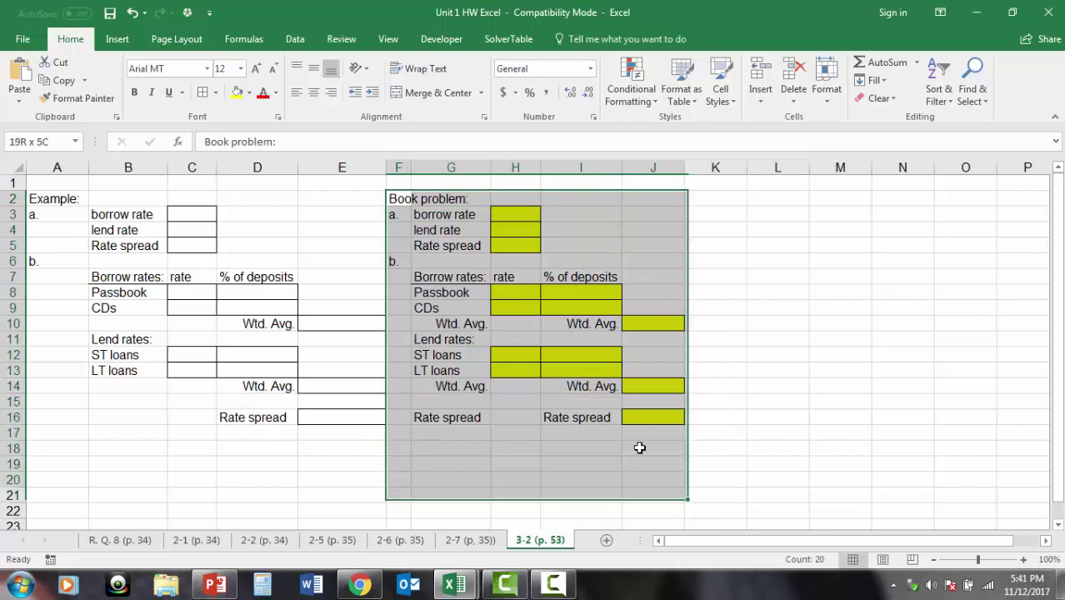
click(258, 212)
click(200, 214)
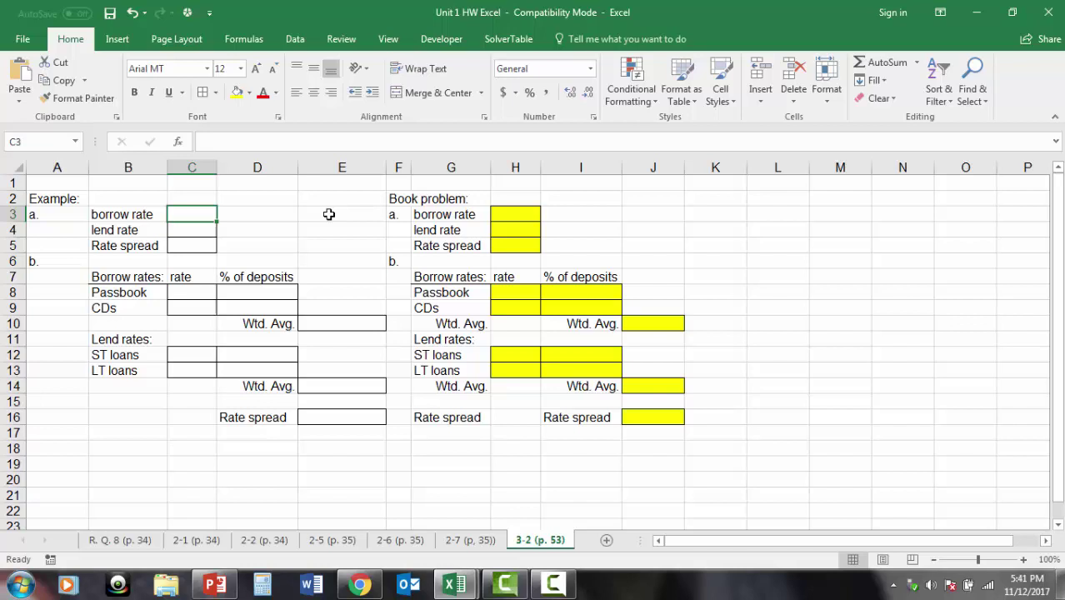
text(1)
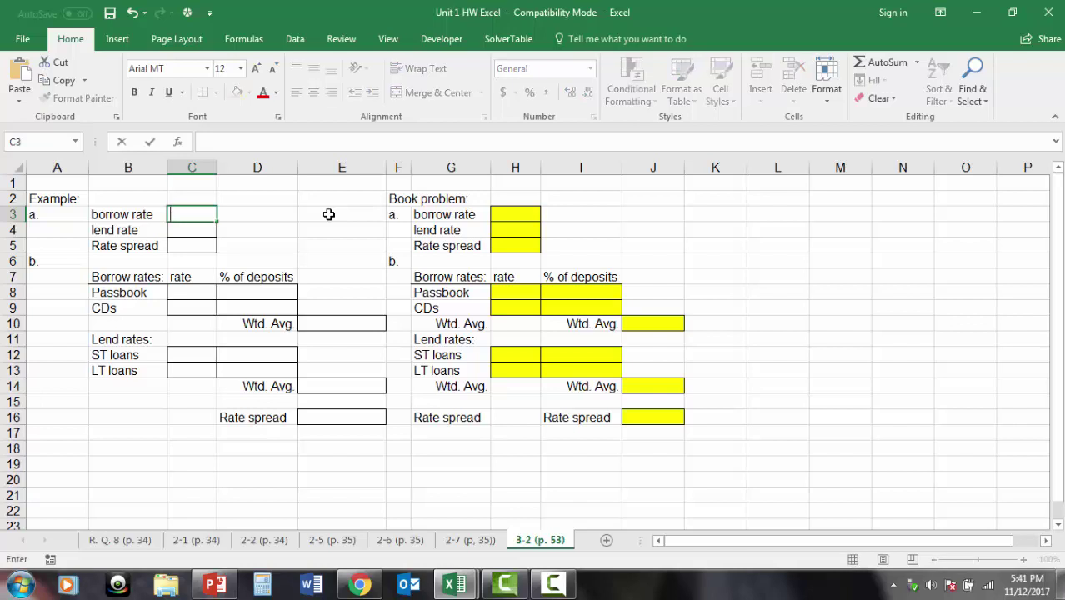
text(01)
key(Return)
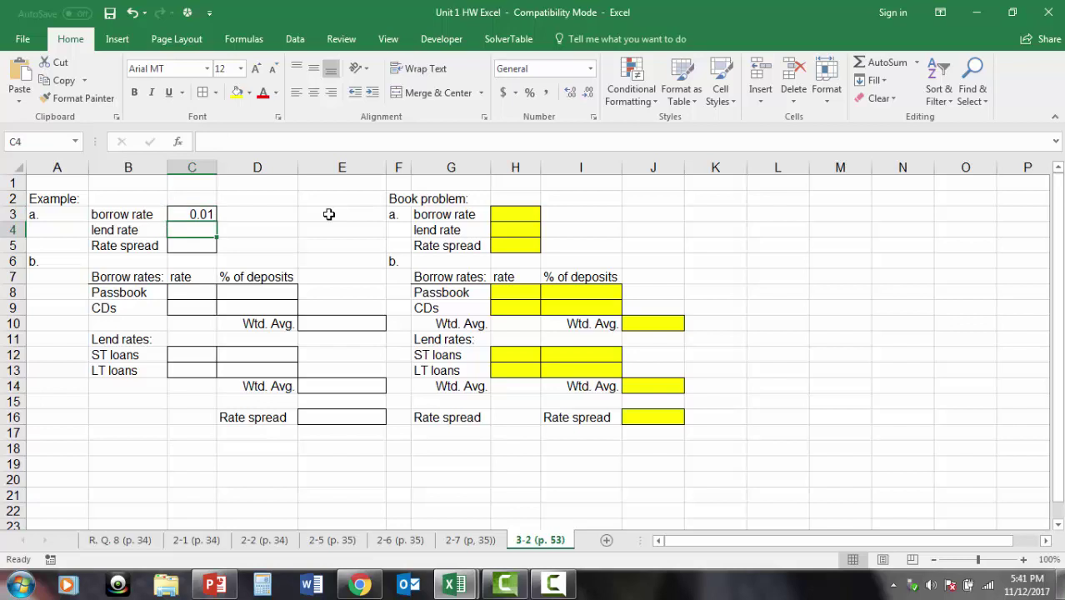
text(.045)
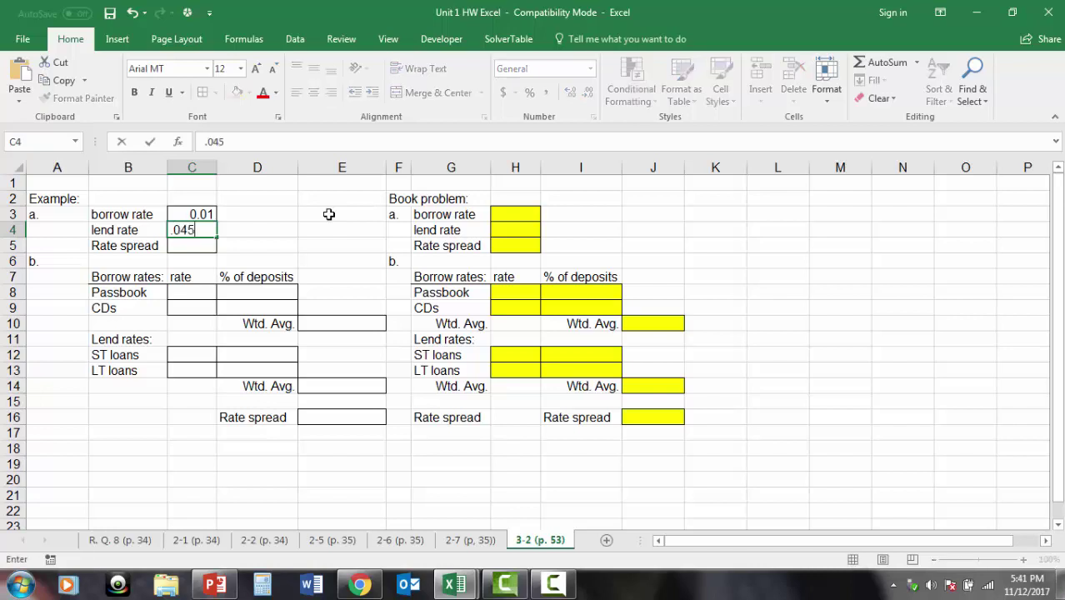
click(326, 214)
Step: Format the borrow and lend rates in C3:C4 as percentages
click(196, 215)
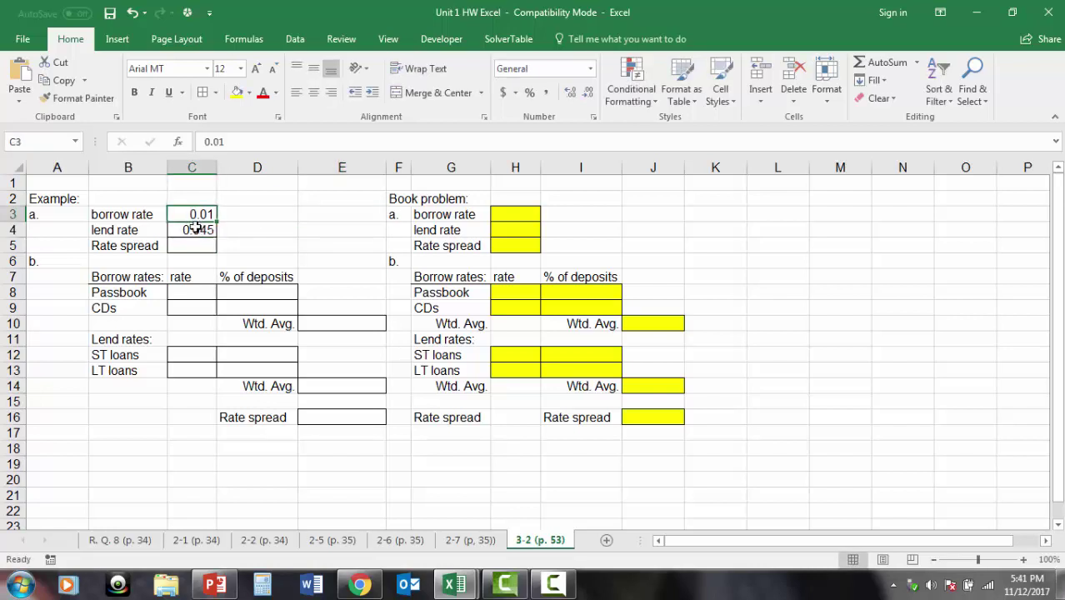
click(200, 230)
drag(195, 218, 195, 215)
key(ctrl+shift+5)
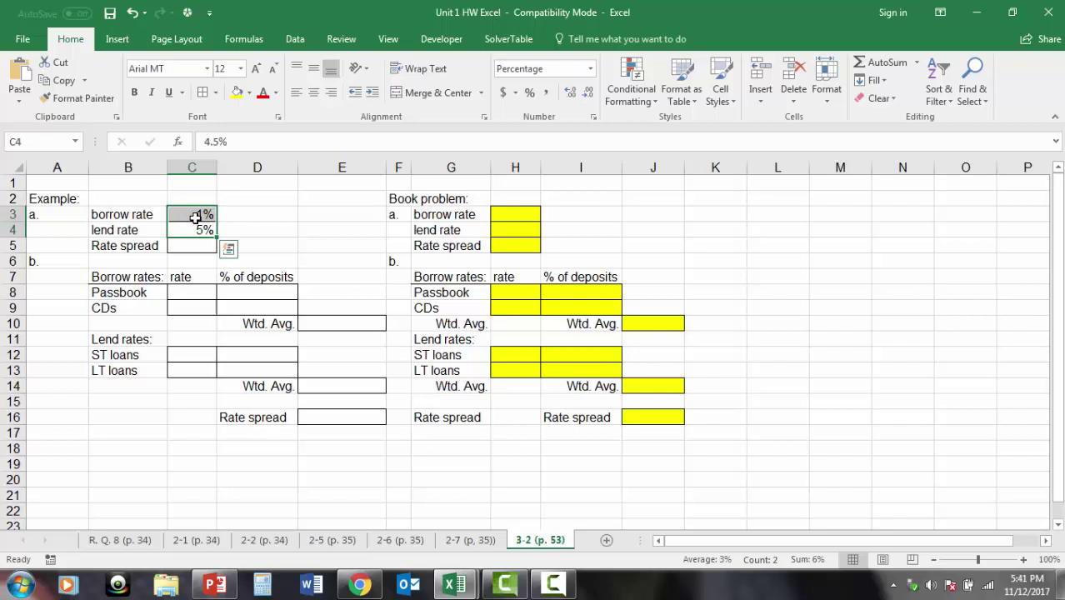
Step: Compute the rate spread in C5 with =C4-C3
click(204, 246)
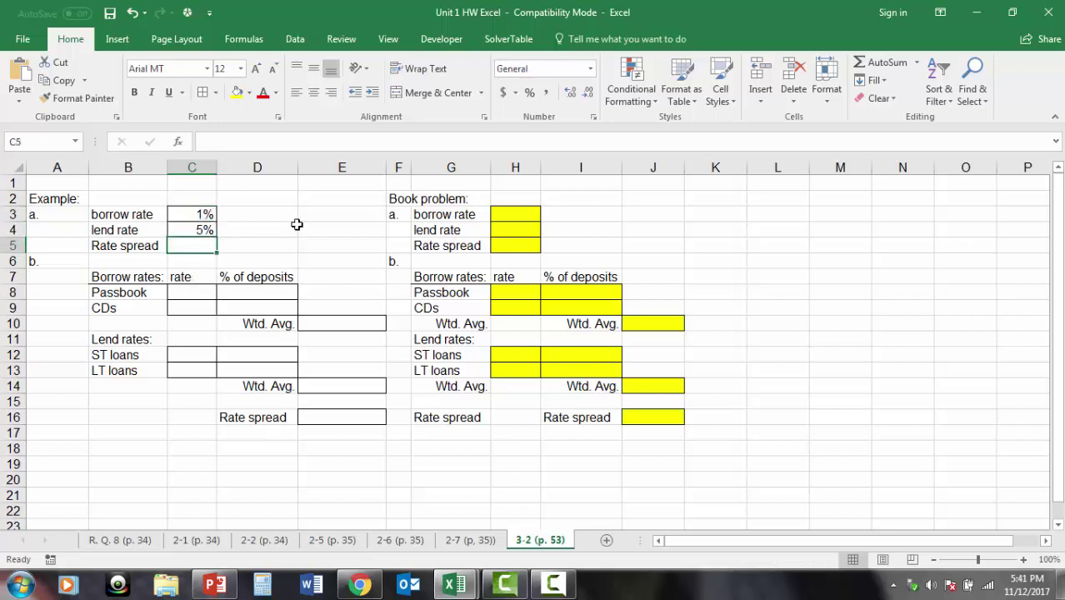
text(=)
click(206, 230)
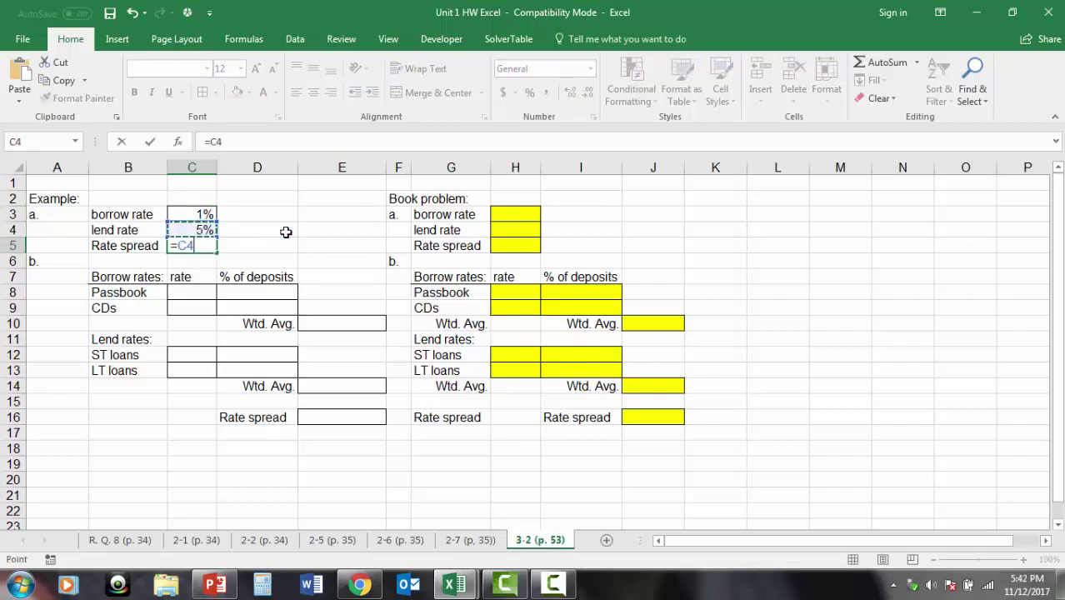
text(-)
click(204, 213)
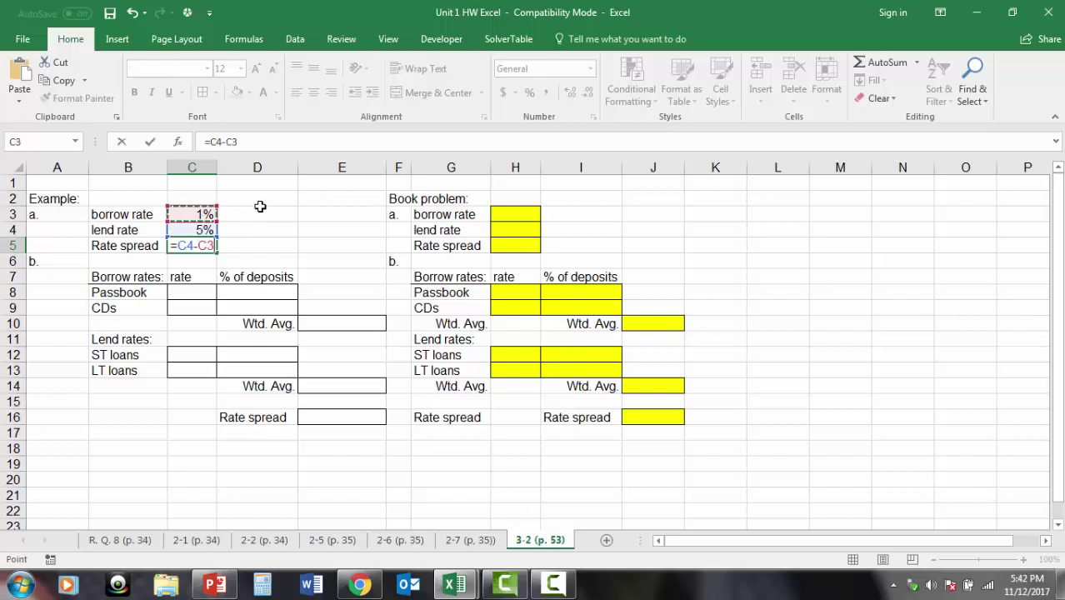
key(Return)
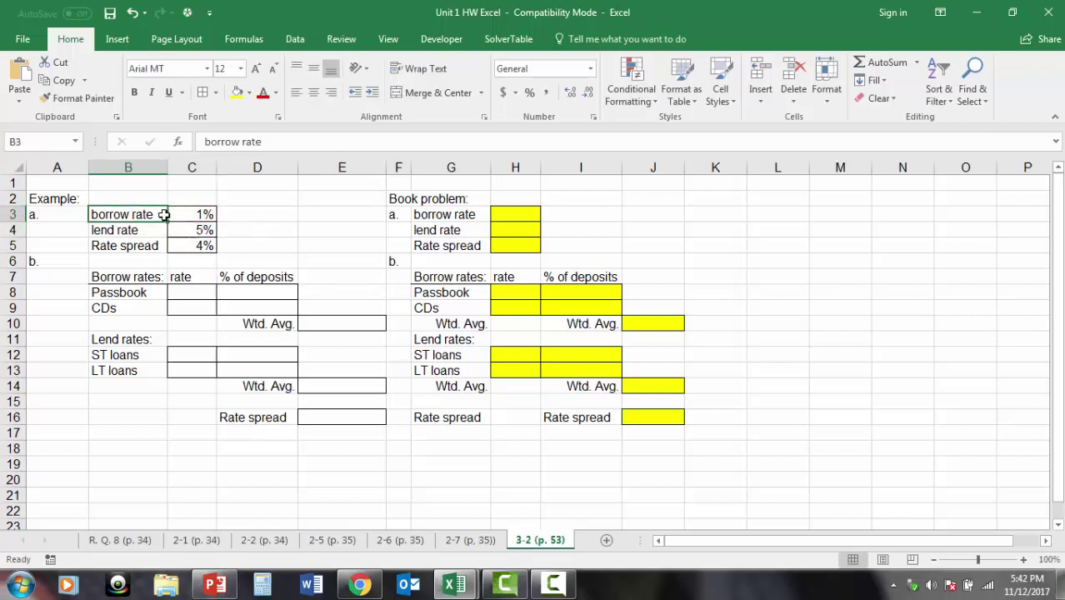
Step: Highlight the rate spread cell C5 with yellow fill
drag(165, 214, 198, 213)
click(185, 215)
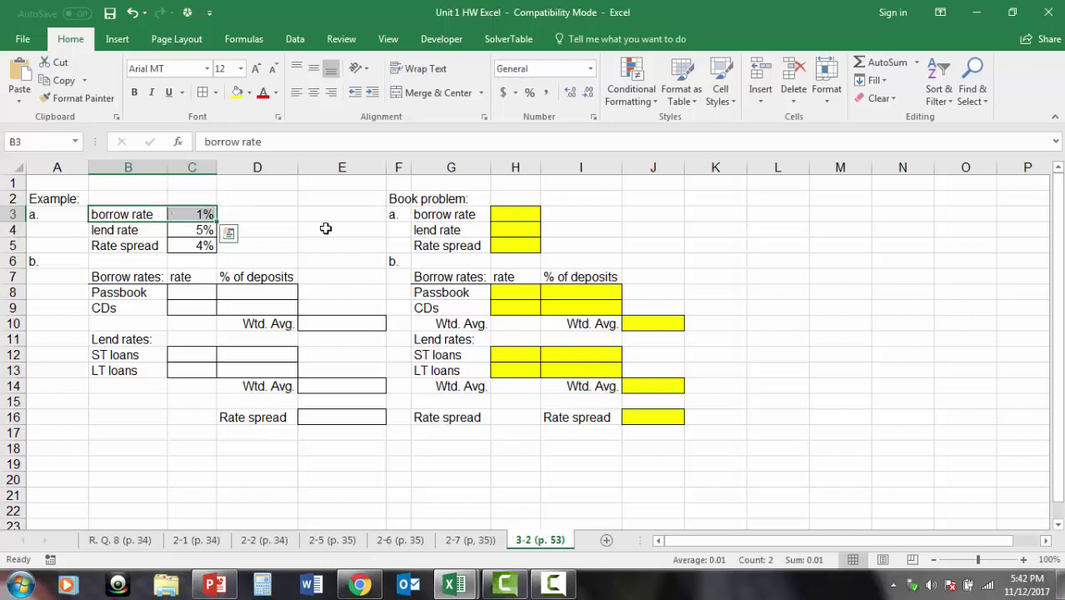
click(127, 230)
drag(182, 235, 227, 240)
click(310, 244)
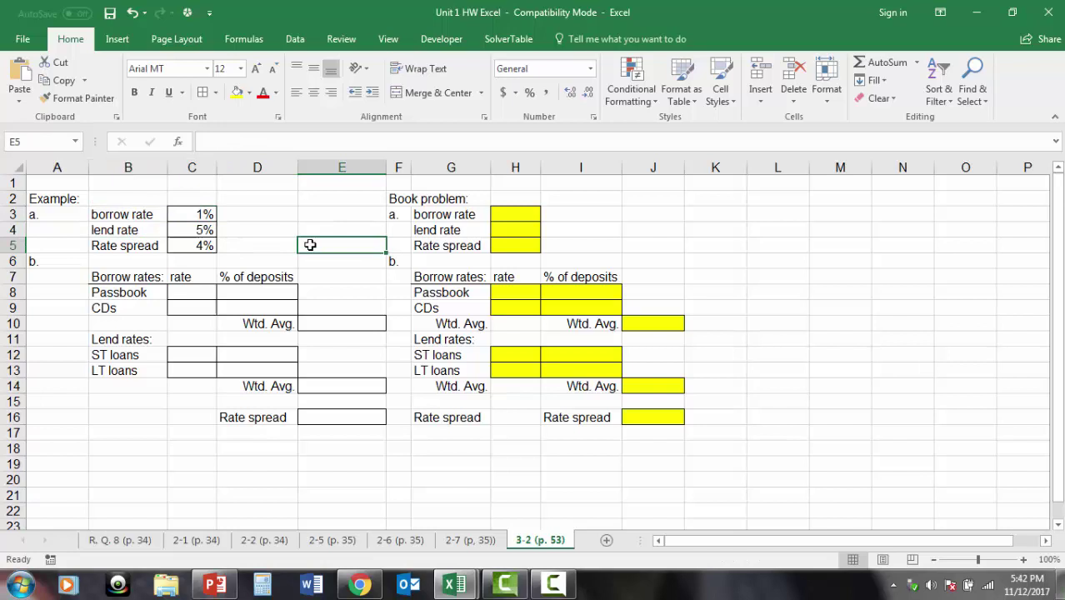
click(196, 248)
click(234, 94)
click(340, 245)
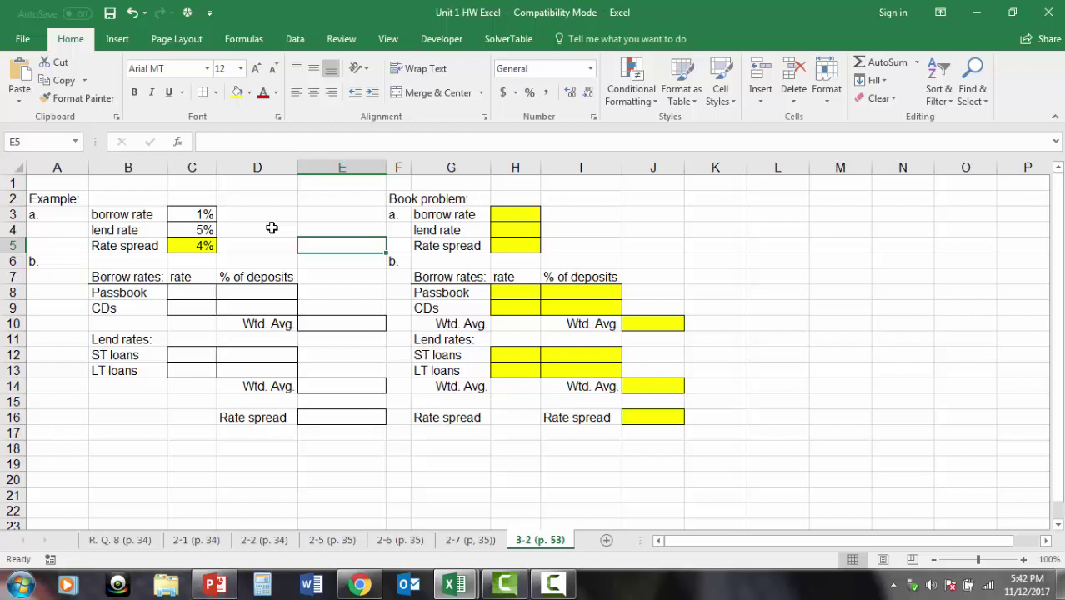
click(183, 293)
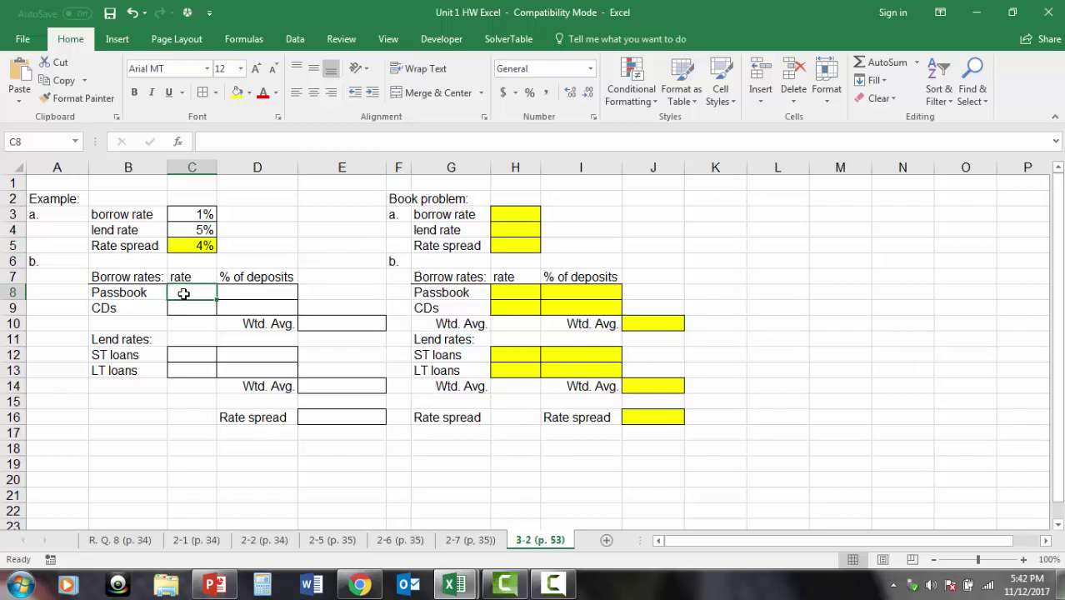
click(183, 303)
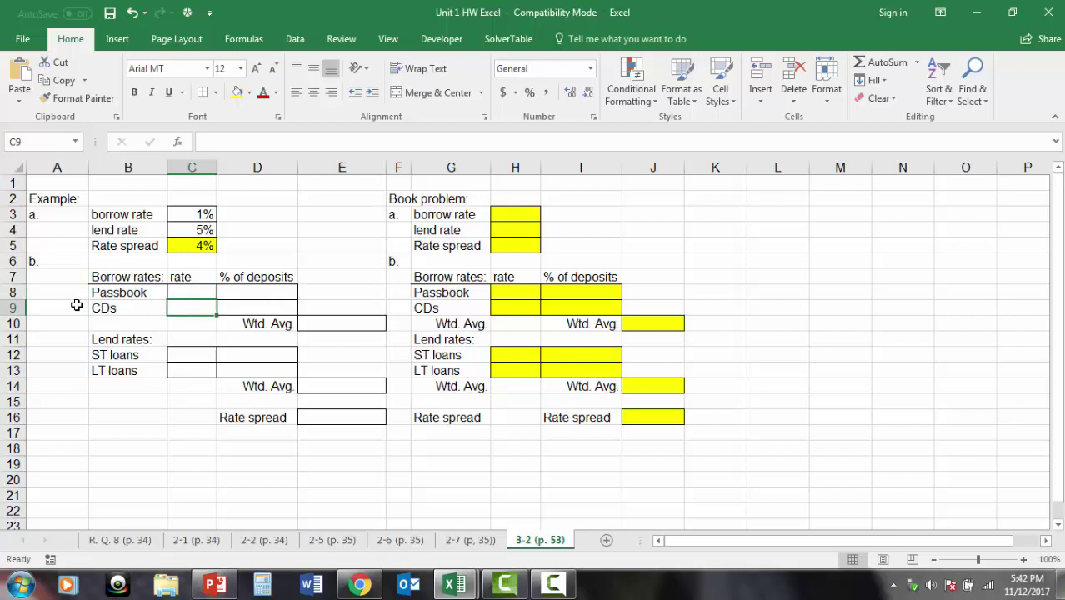
click(201, 293)
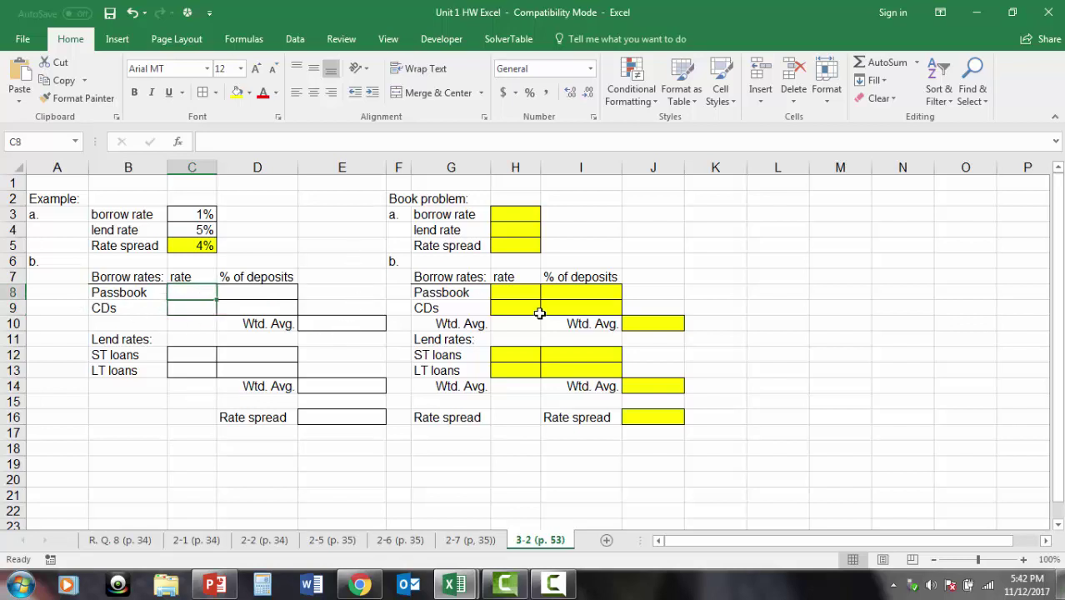
drag(526, 295, 647, 418)
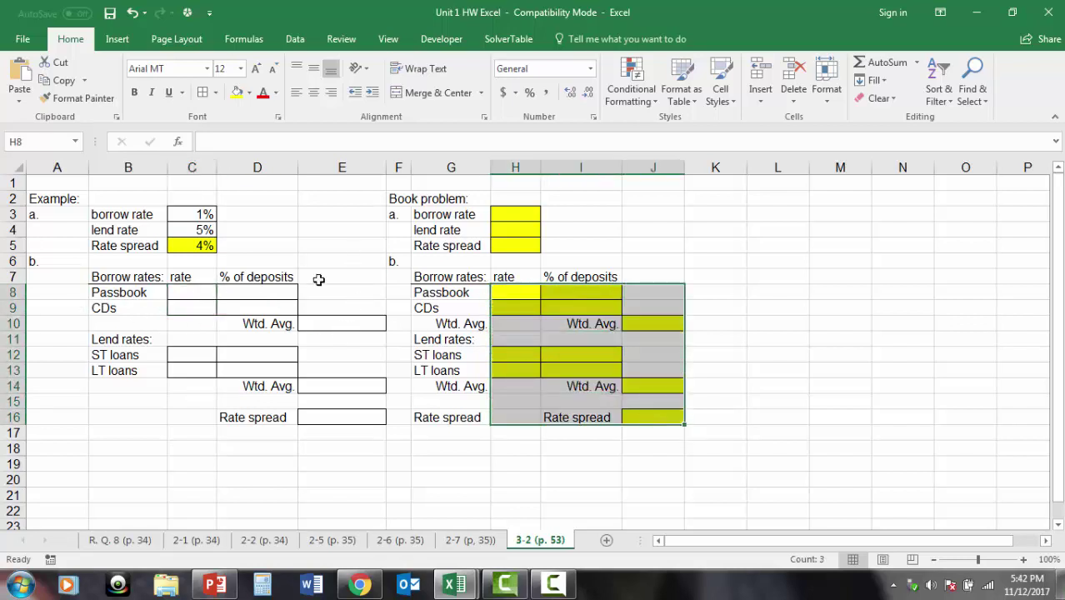
click(350, 280)
click(198, 292)
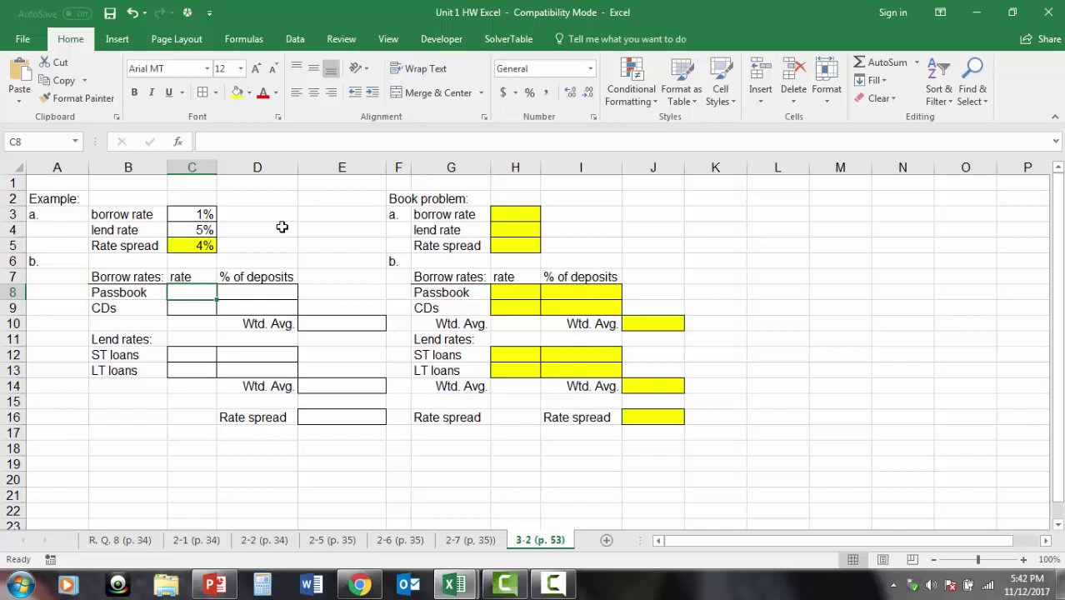
Step: Enter borrow rates 0.0135 for Passbook and 0.025 for CDs in C8:C9
text(1.35)
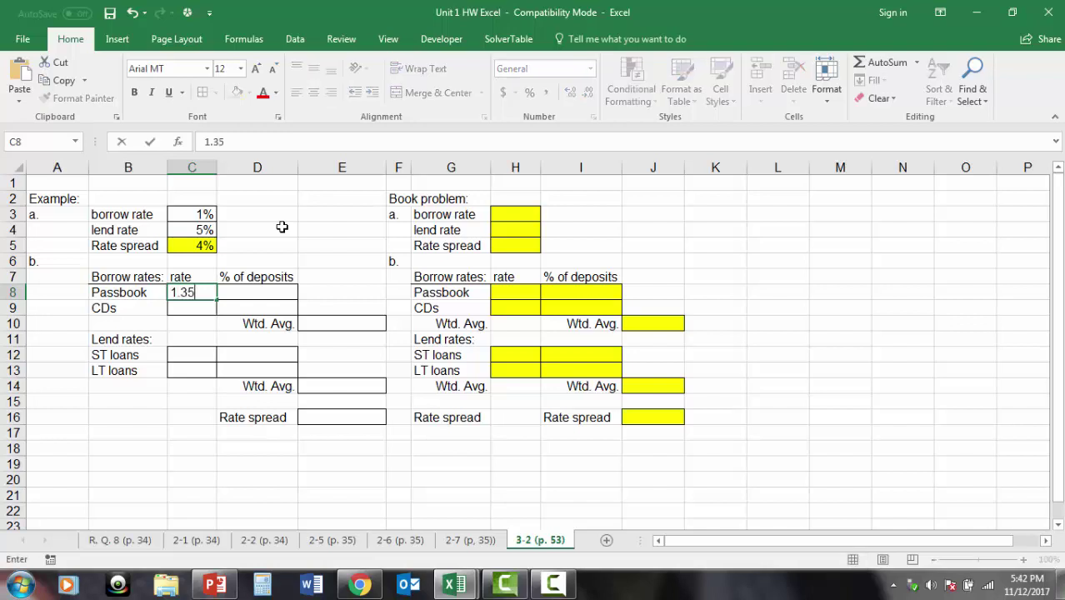
key(BackSpace)
key(BackSpace)
key(BackSpace)
key(BackSpace)
text(.0135)
key(ctrl+Return)
key(Return)
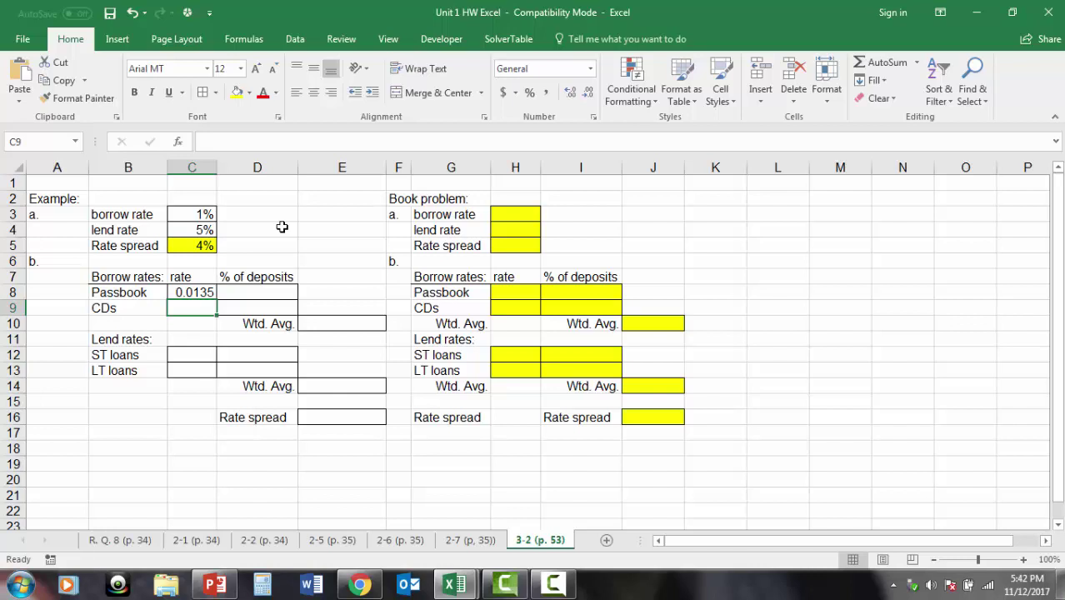
text(.025)
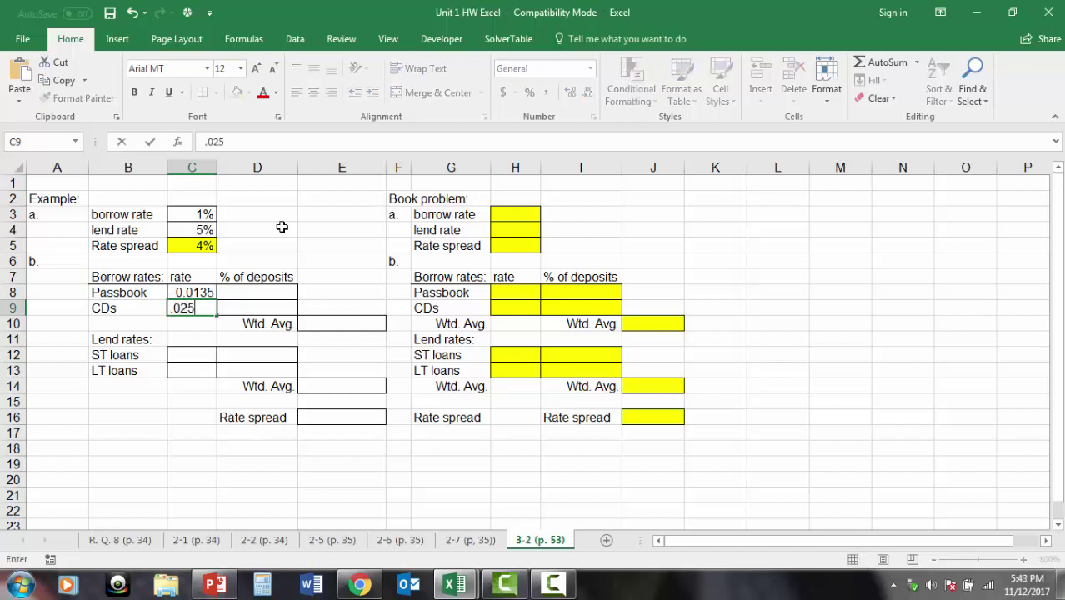
key(Tab)
key(Up)
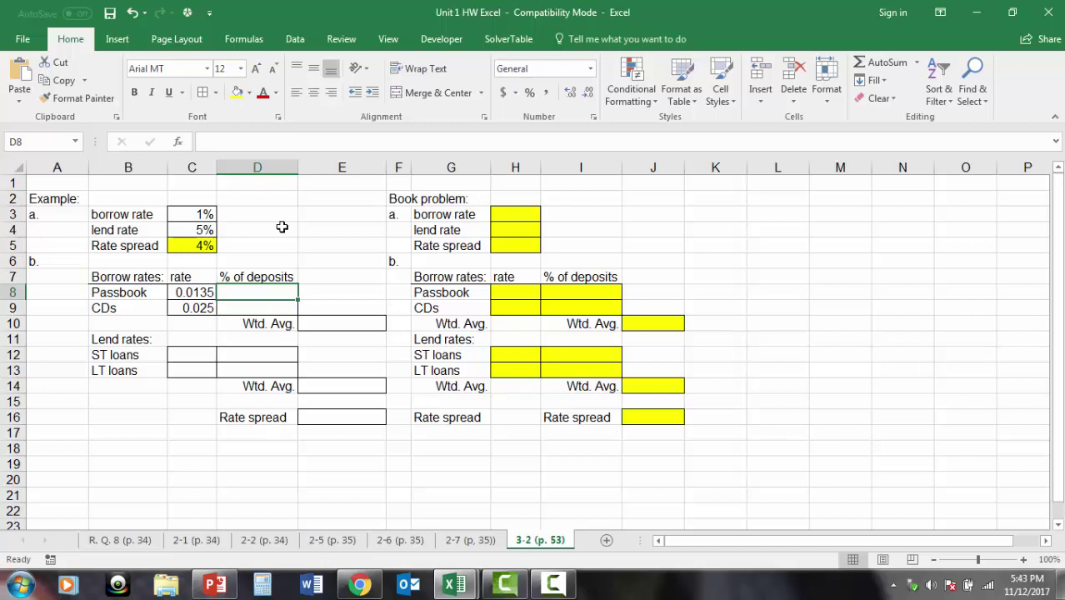
Step: Enter deposit shares 0.70 and 0.30 in D8:D9
text(.70)
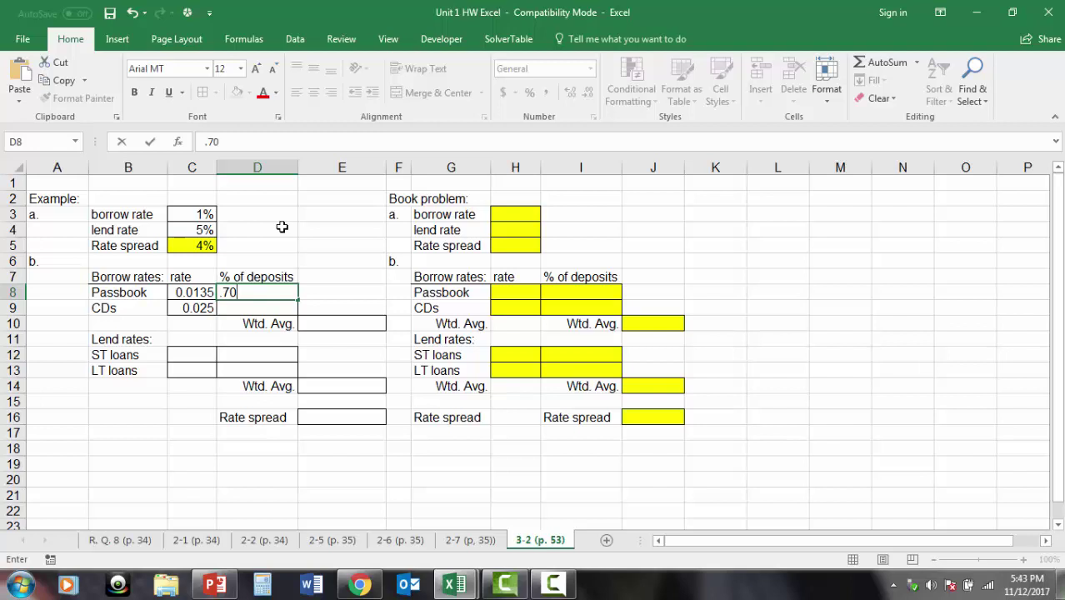
key(Return)
text(.30)
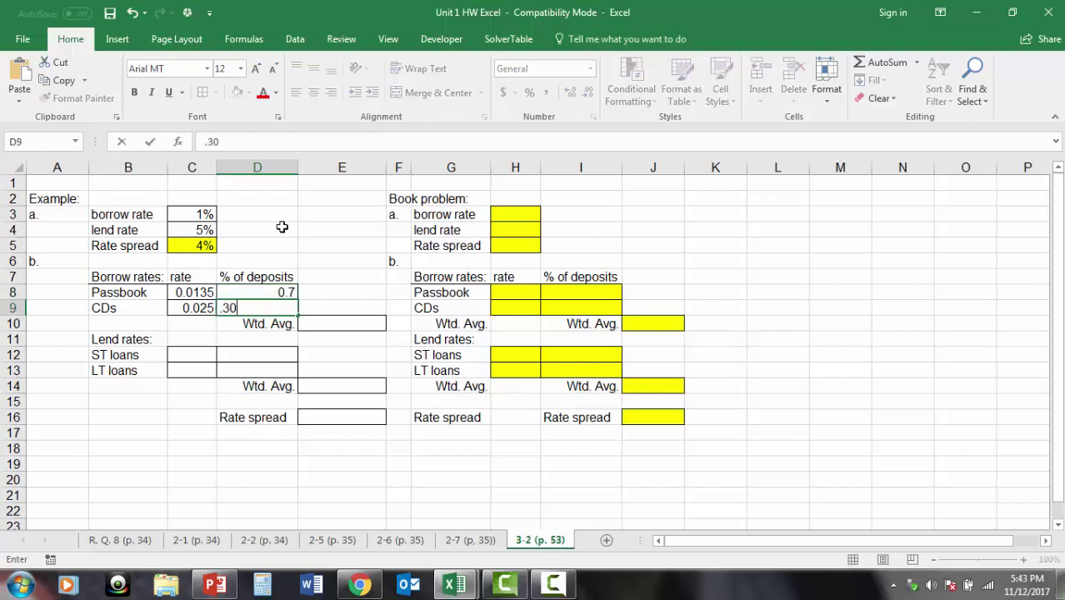
click(330, 275)
Step: Format C8:D9 as percentages with one decimal place
drag(202, 295, 232, 307)
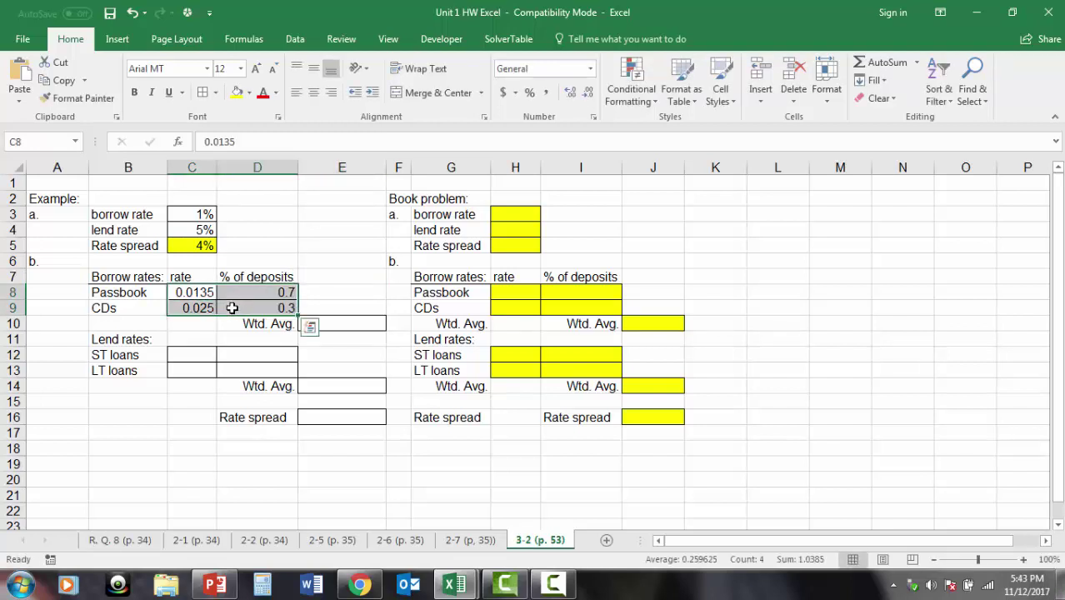
key(ctrl+shift+5)
click(570, 93)
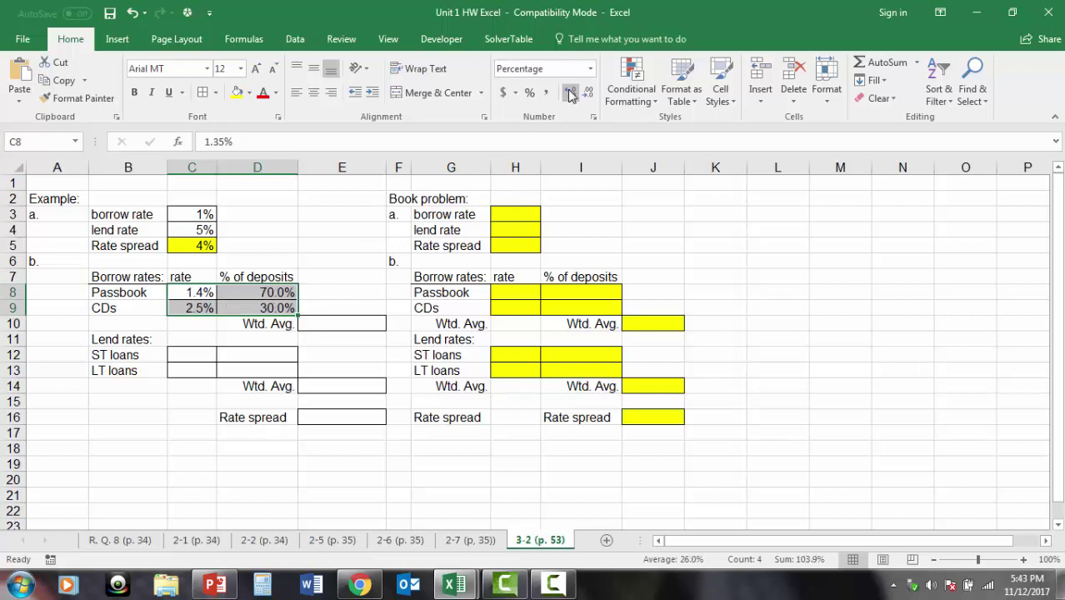
click(337, 261)
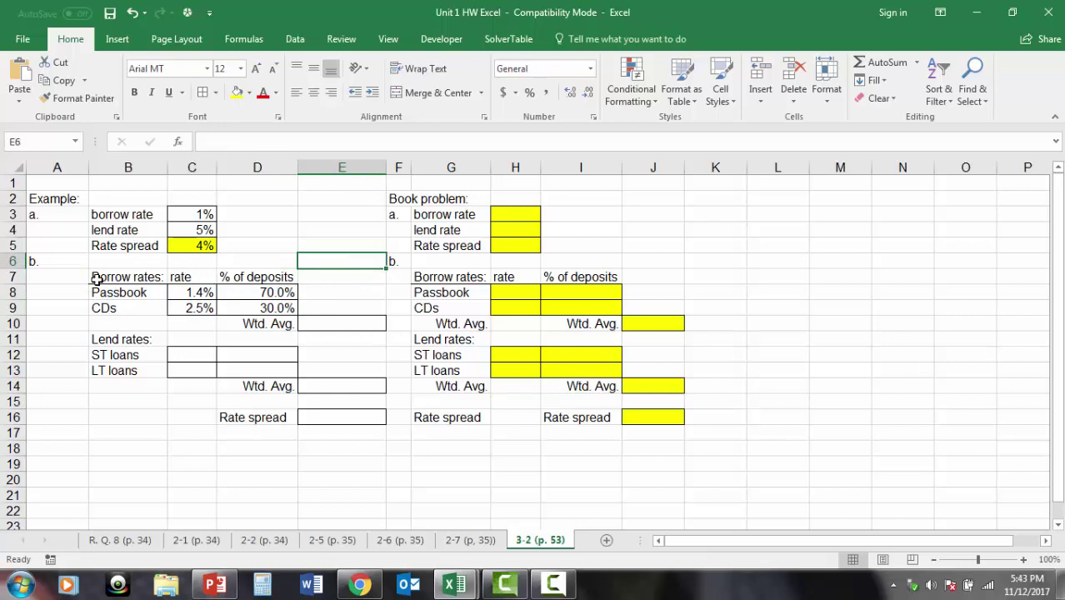
drag(187, 293, 185, 308)
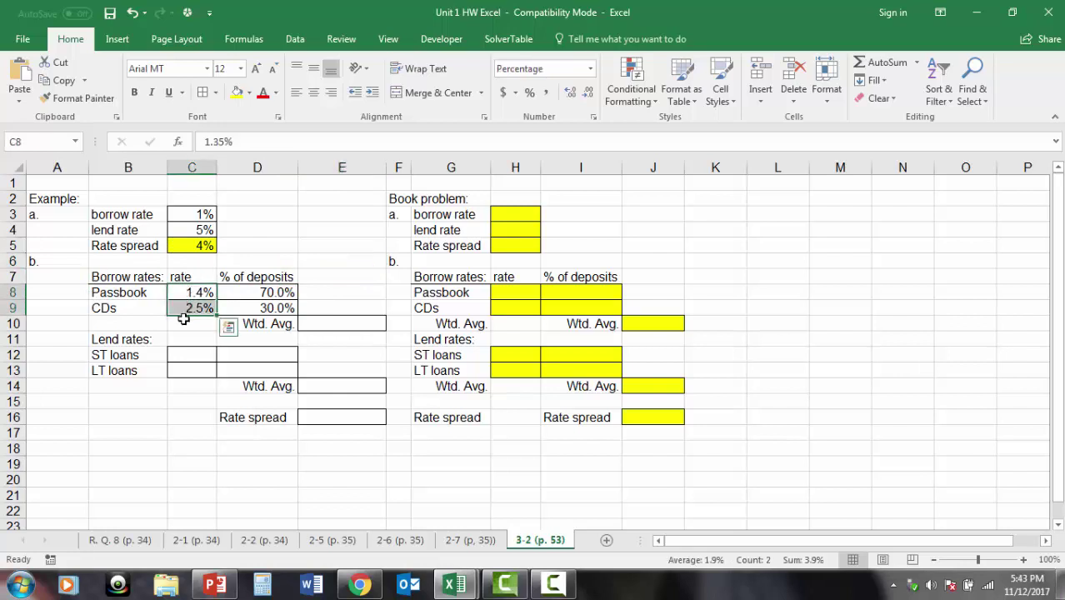
drag(282, 297, 279, 309)
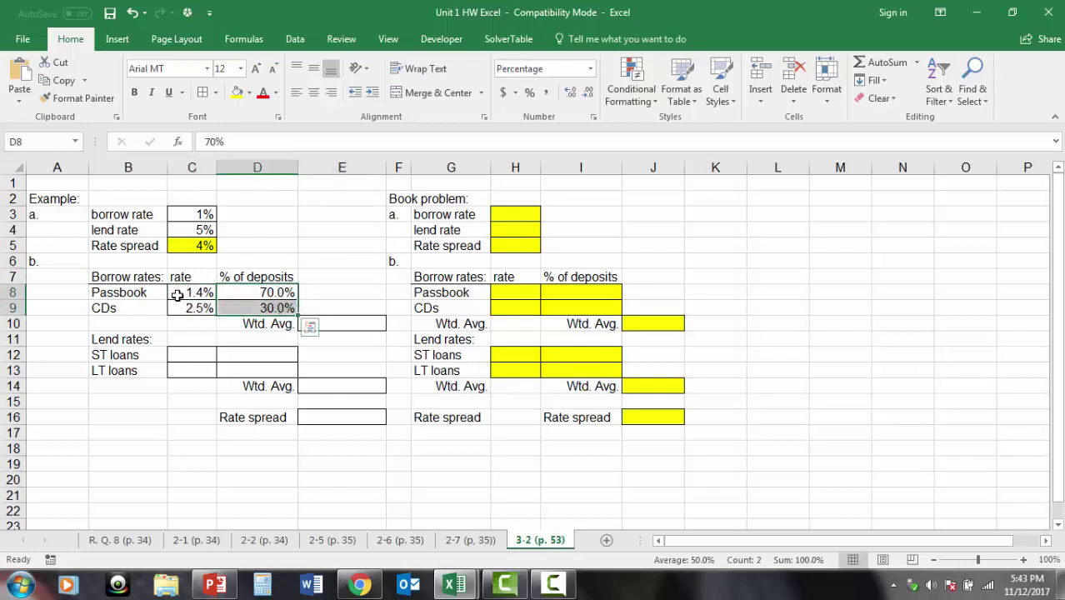
drag(170, 293, 178, 307)
click(354, 318)
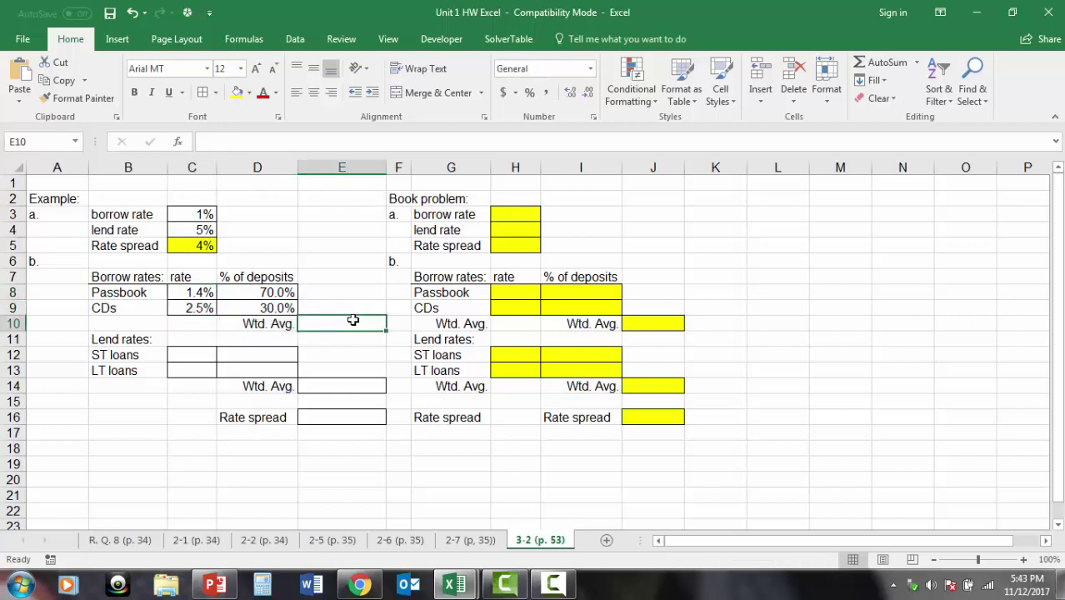
Step: Enter =(C8*D8)+(C9*D9) in E10 for the weighted-average borrow rate
text(=()
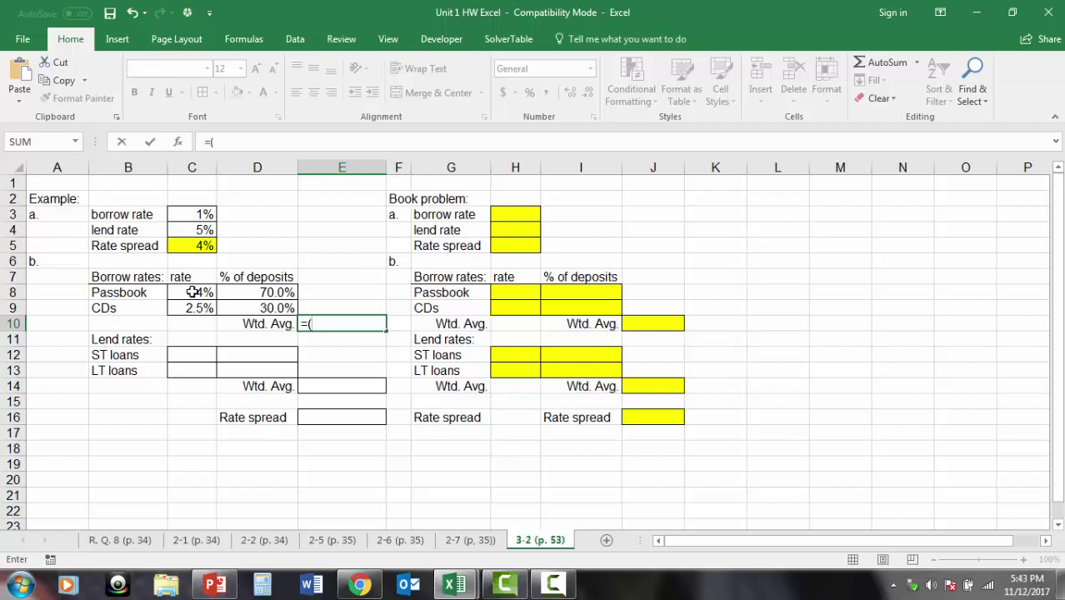
click(192, 292)
text(*)
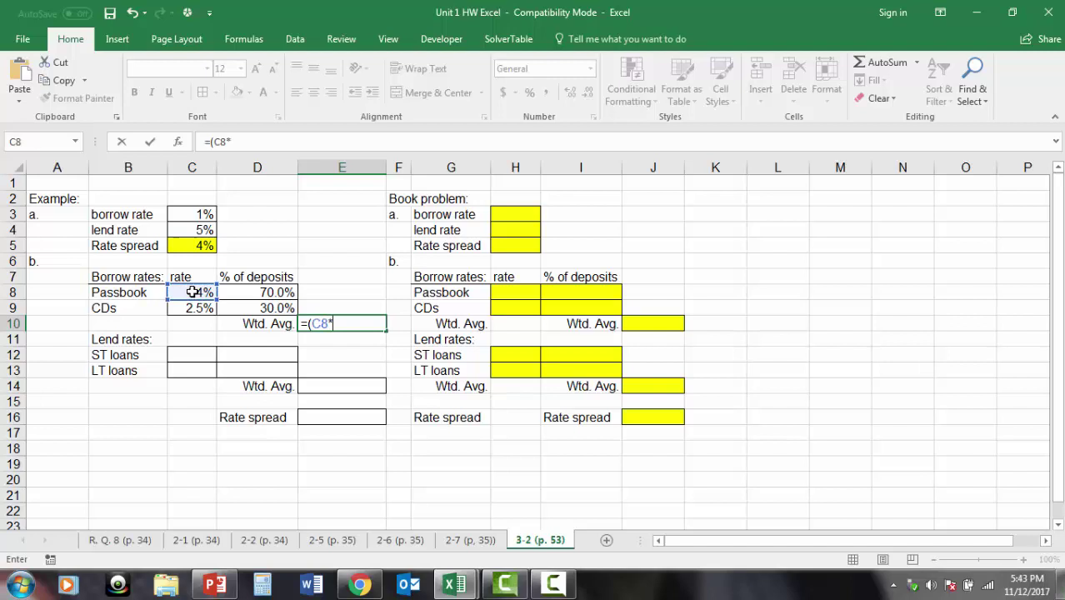
click(257, 292)
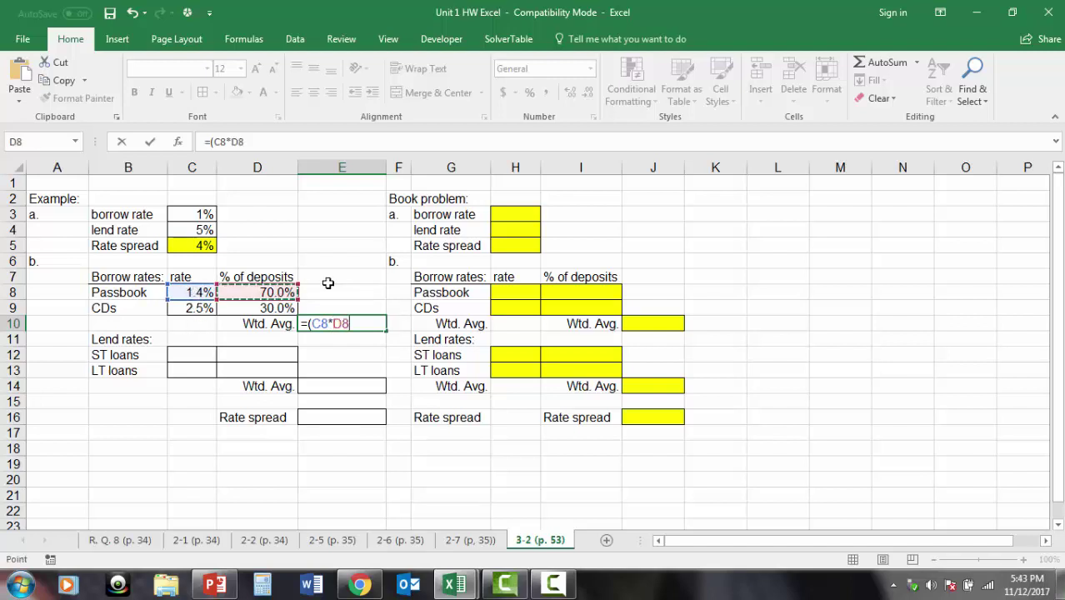
text())
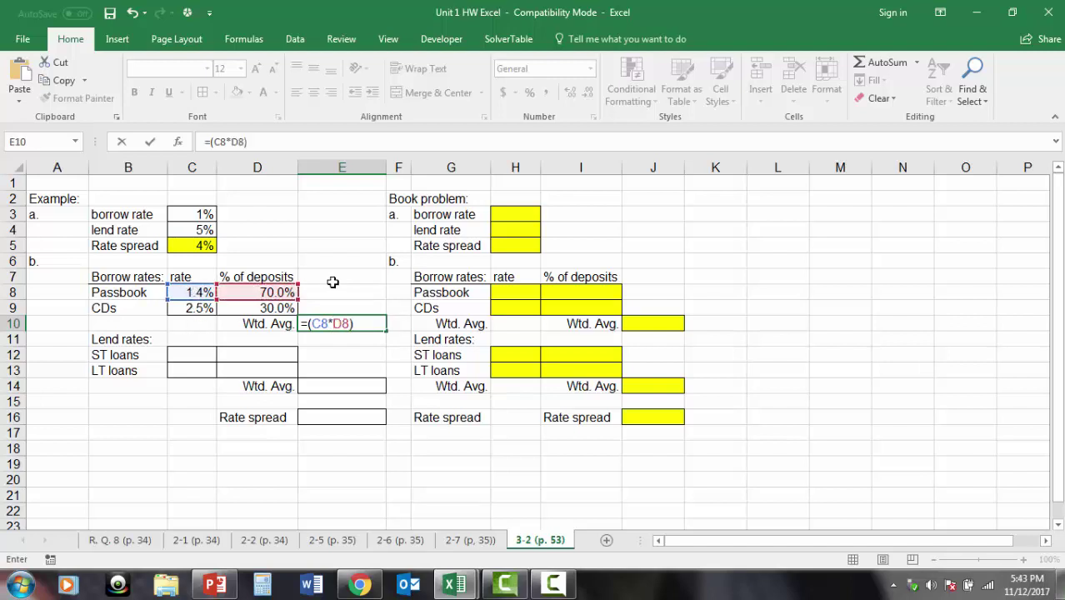
text(+()
click(201, 308)
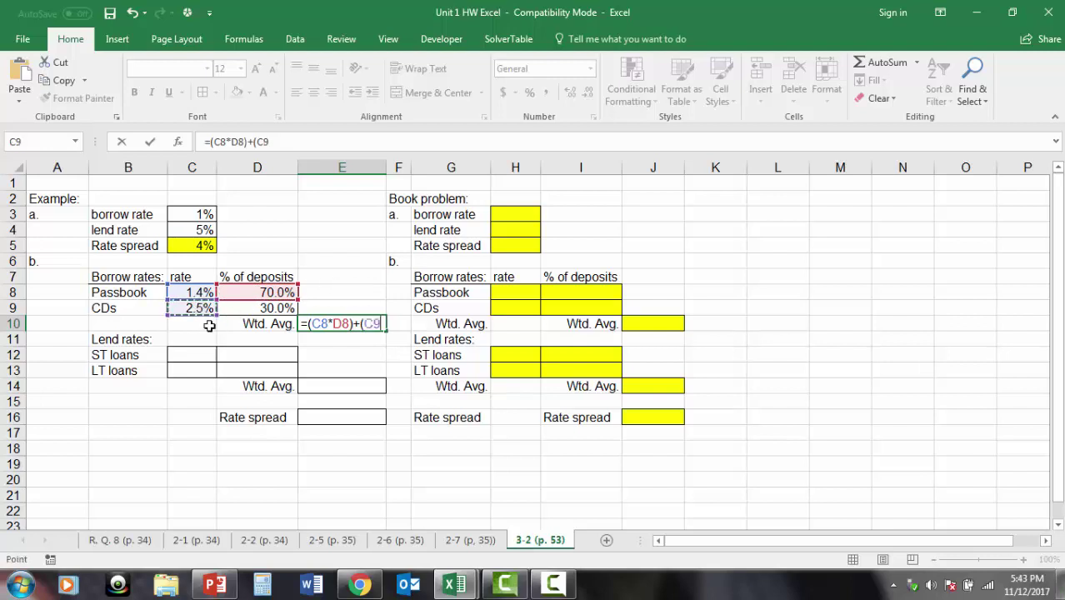
text(*)
click(263, 309)
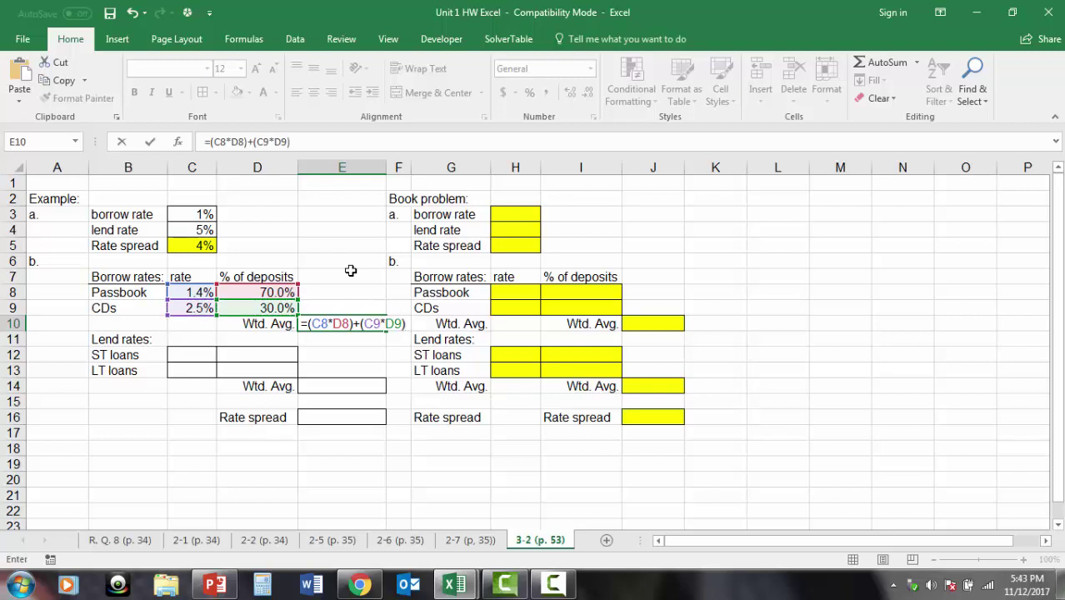
key(Return)
Step: Reduce the decimals in E10 so the weighted average shows 1.7%
click(354, 323)
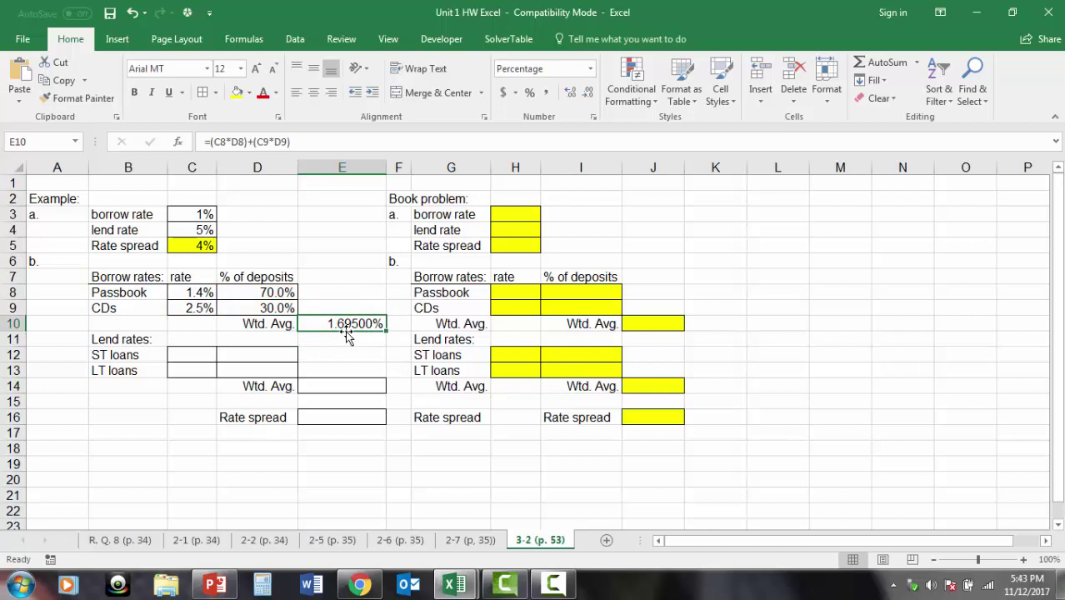
click(588, 93)
click(588, 93)
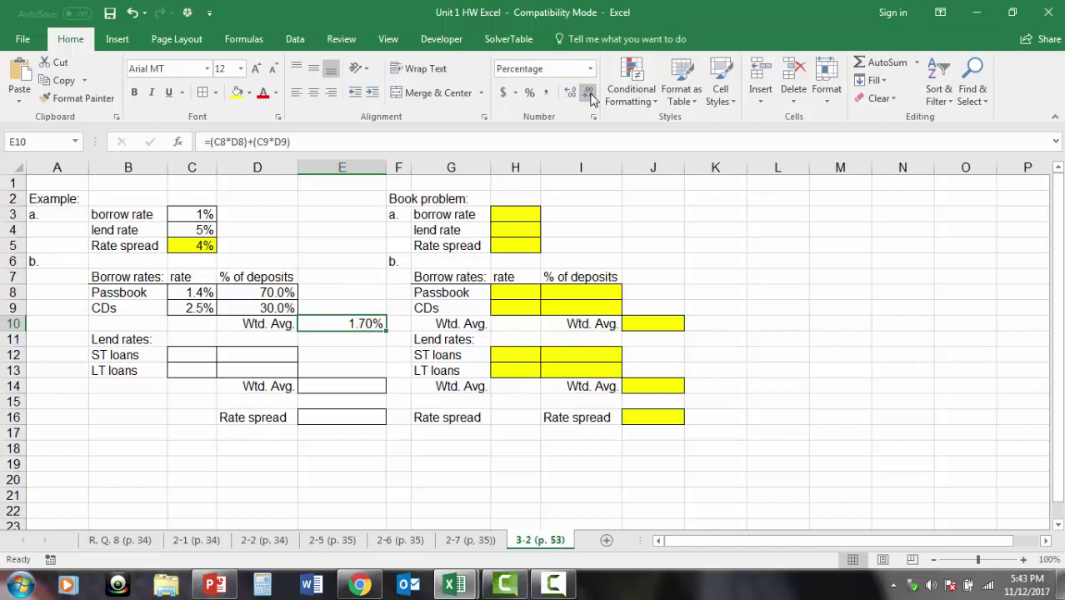
click(589, 92)
drag(129, 292, 200, 292)
click(267, 291)
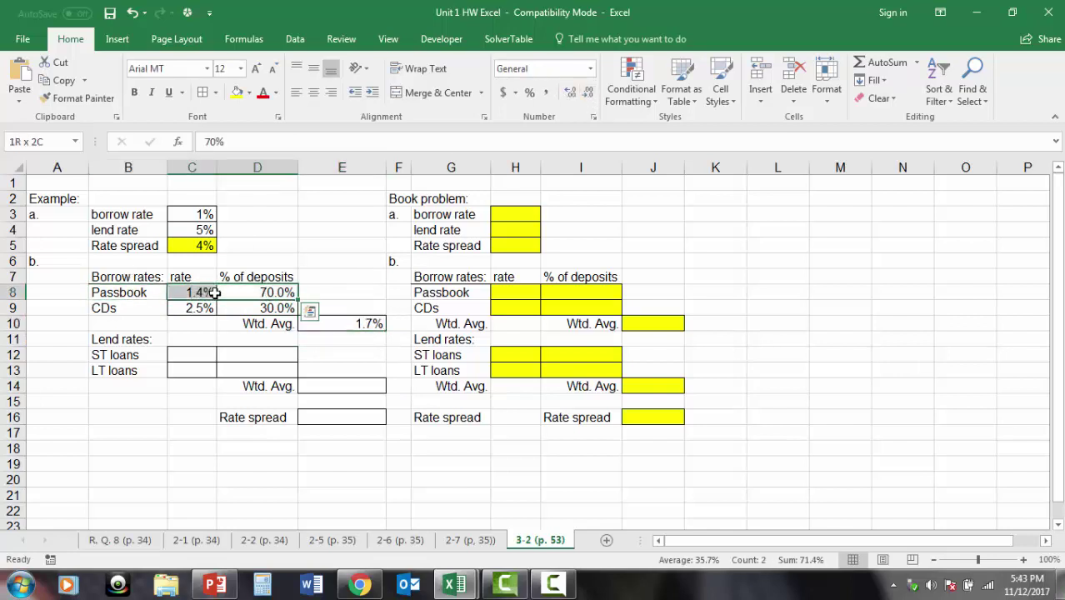
click(351, 287)
click(194, 353)
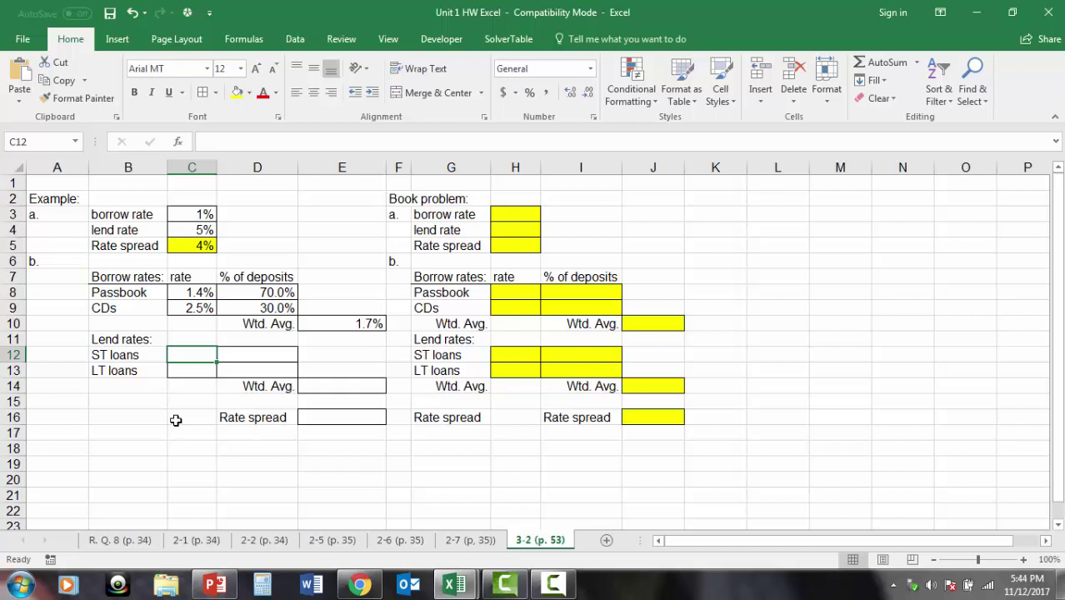
Step: Type lend rates .04 for ST loans in C12 and .06 for LT loans in C13
text(.04)
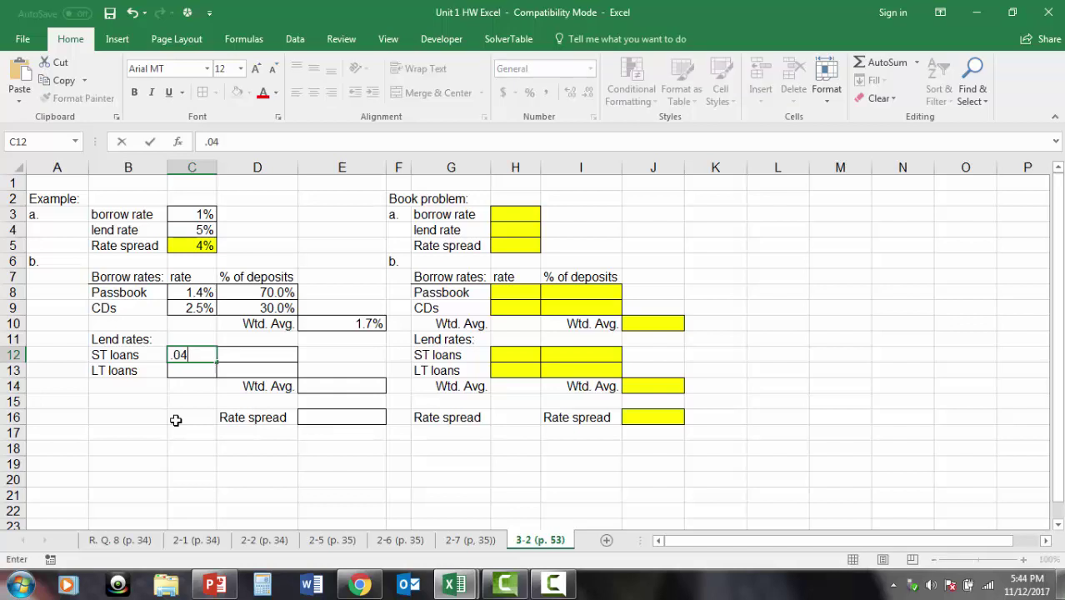
key(Return)
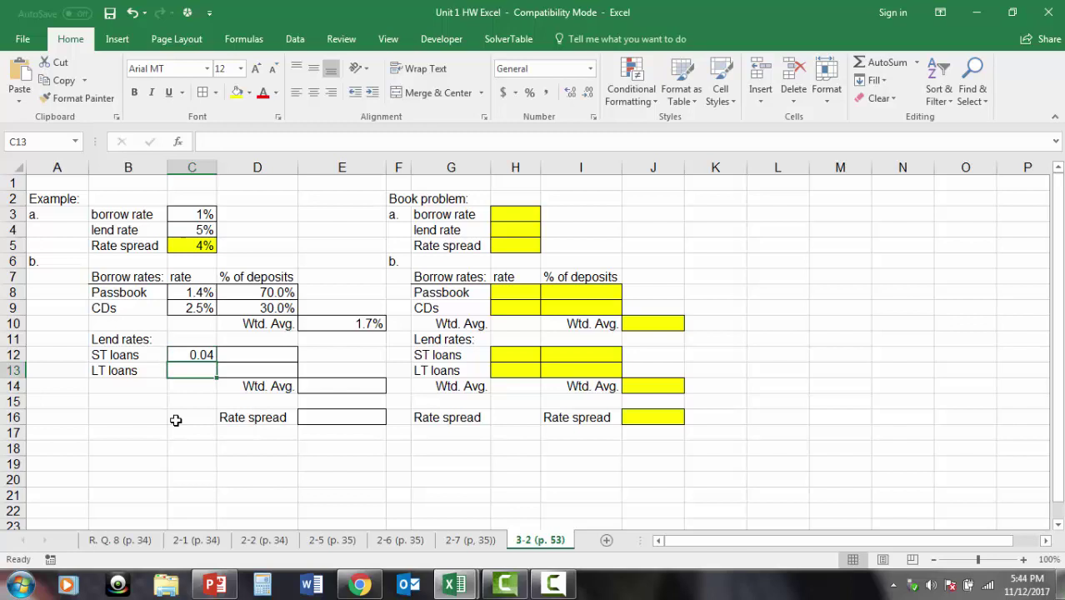
text(.06)
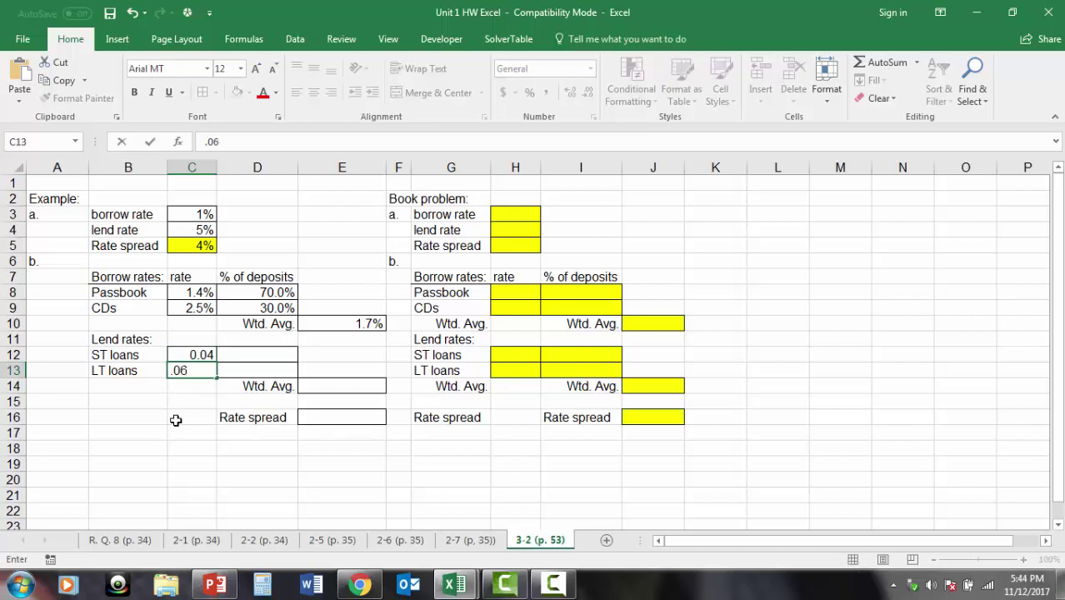
key(Tab)
key(Up)
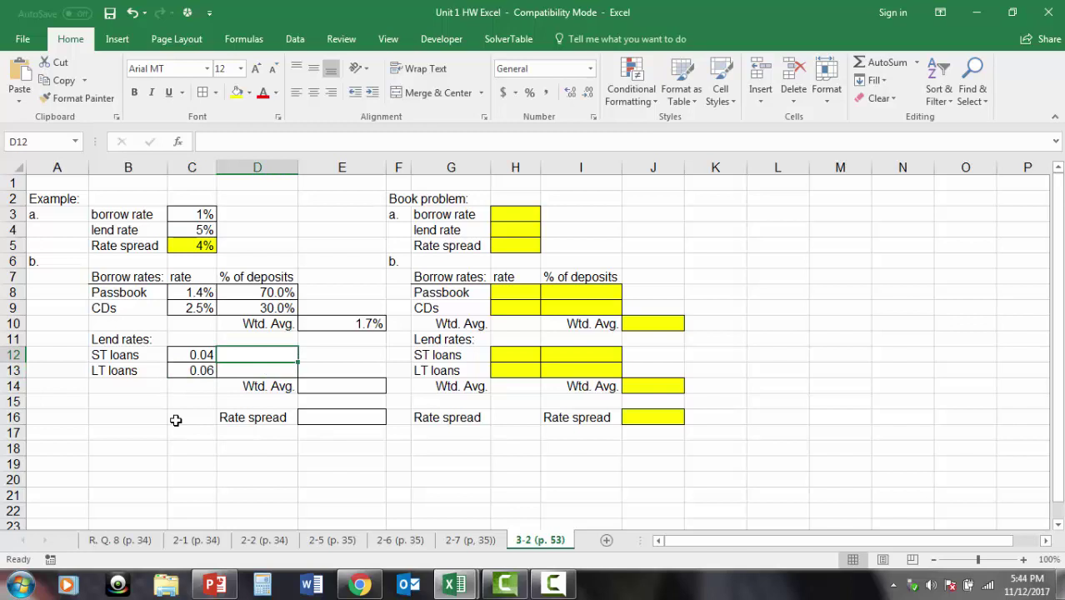
Step: Add a '% of loans' header in D11 and copy it to I11
click(267, 340)
text(%)
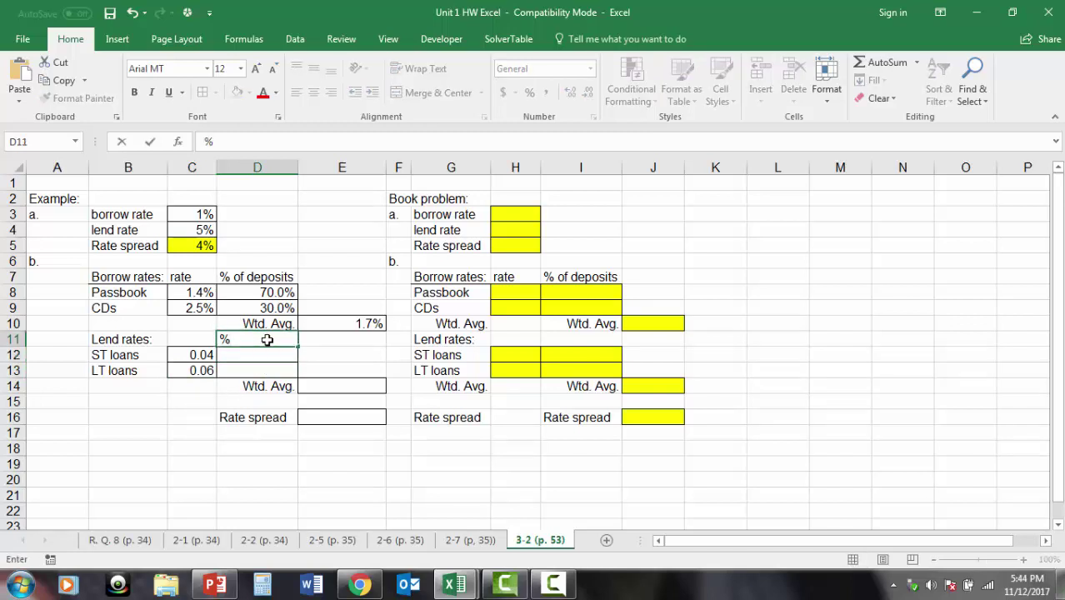
text( of loans)
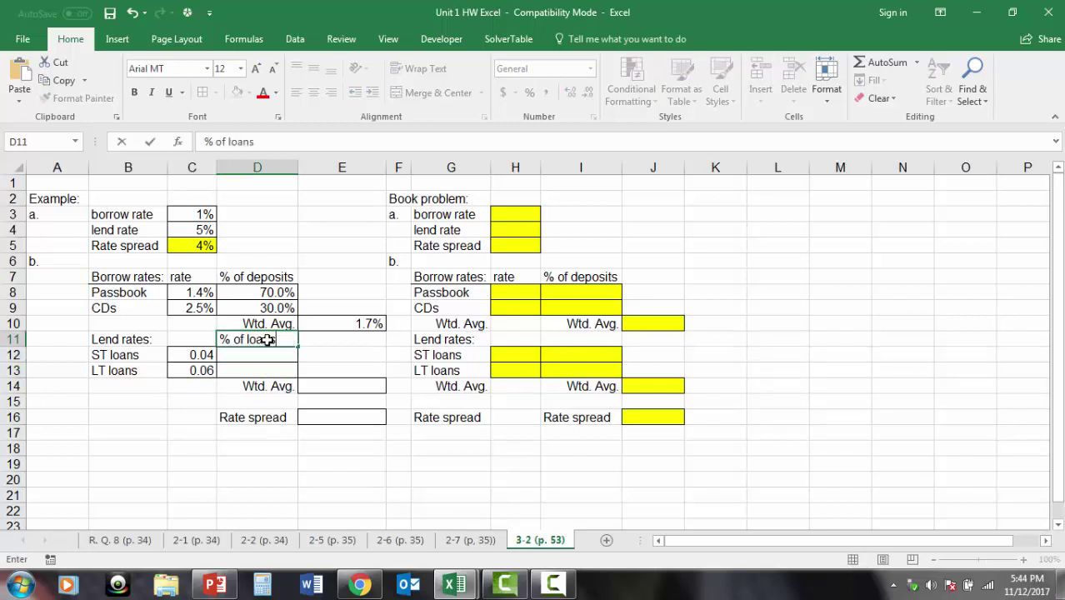
click(310, 350)
click(286, 344)
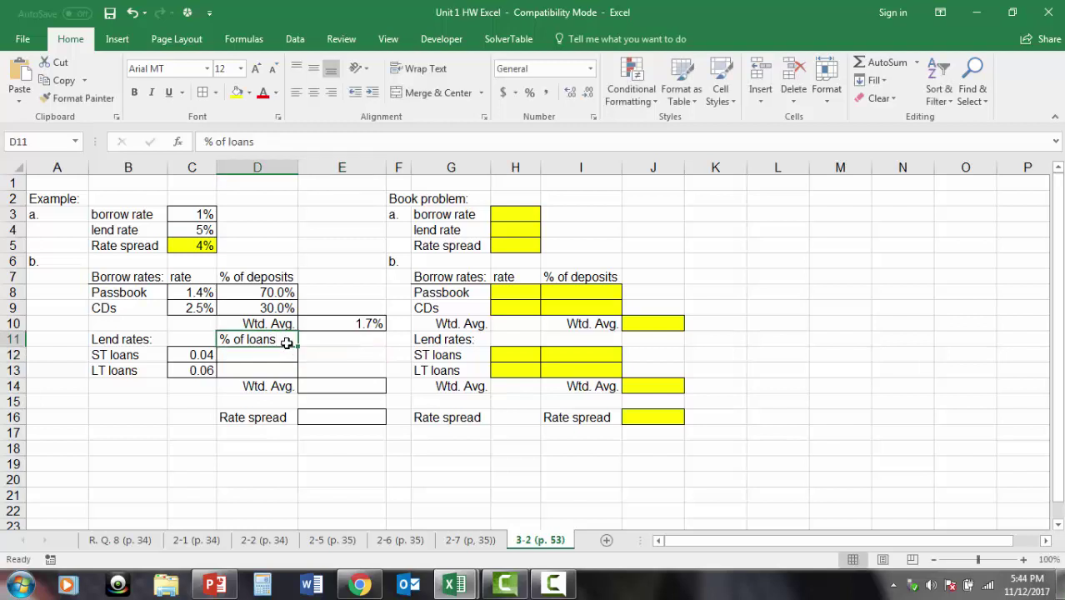
key(ctrl+c)
click(594, 340)
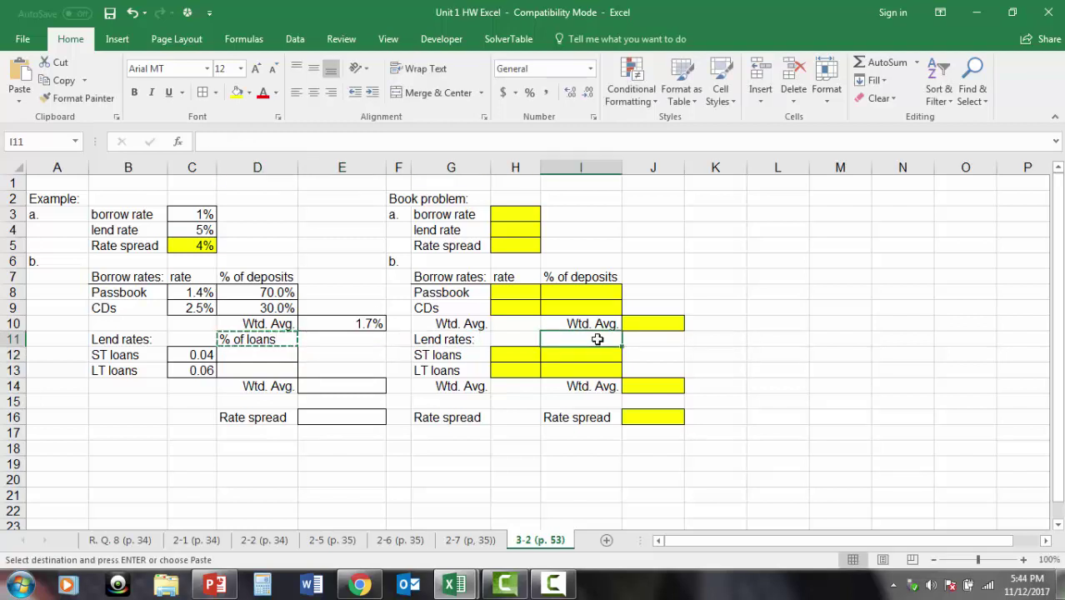
key(ctrl+v)
click(784, 368)
Step: Enter loan shares 0.65 for ST loans and 0.35 for LT loans in D12:D13
click(275, 354)
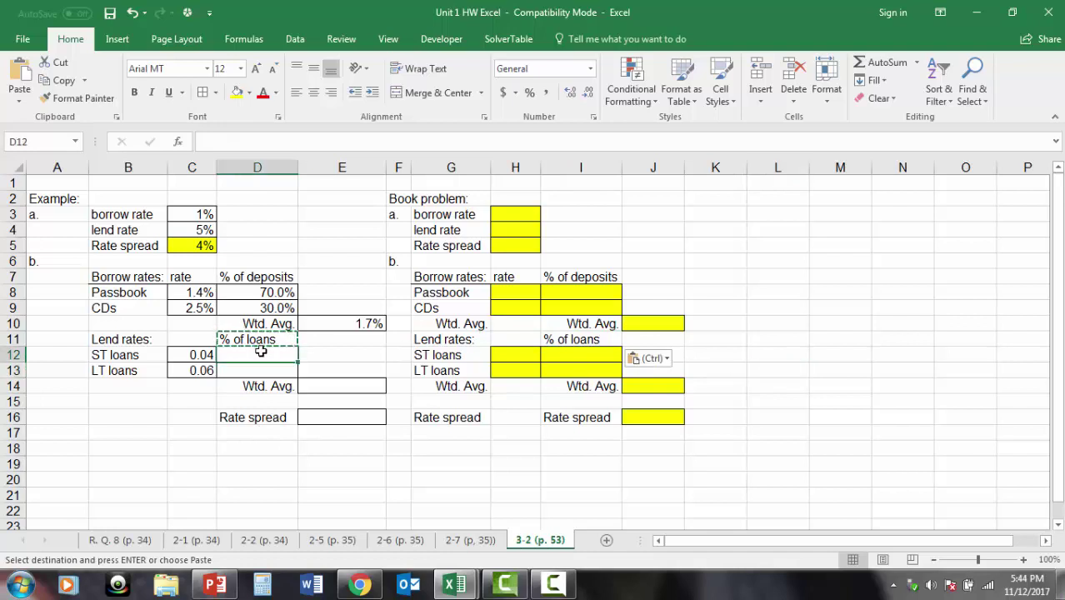
text(=)
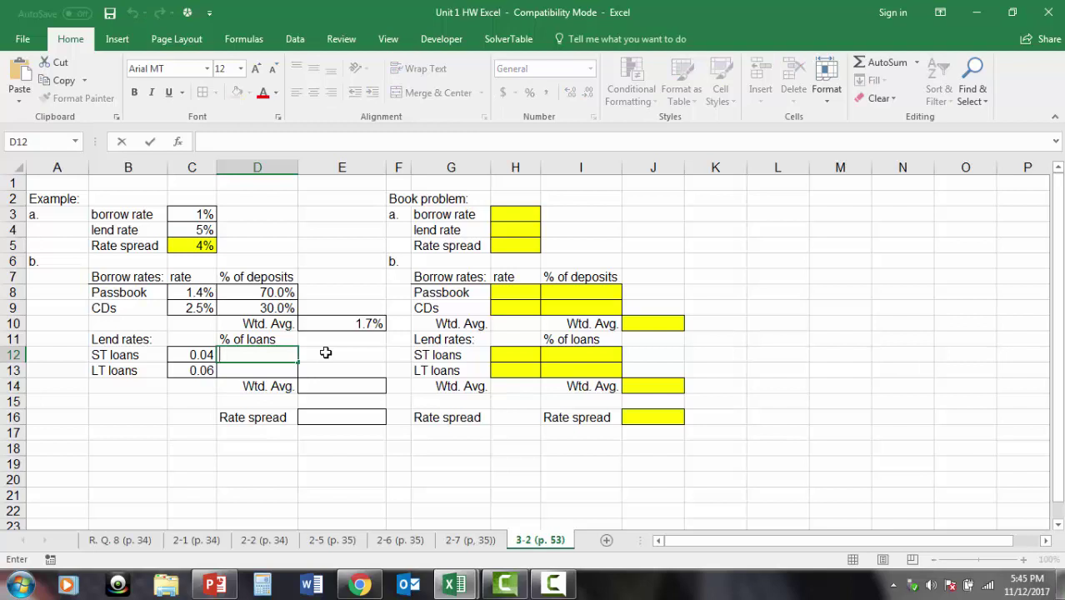
text(.65)
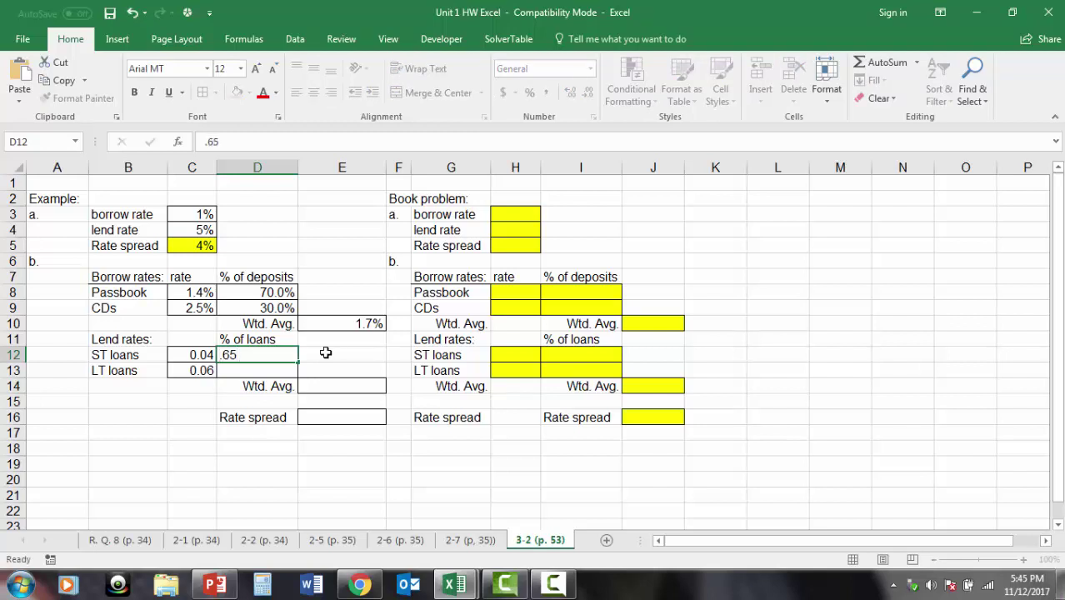
key(Return)
text(.35)
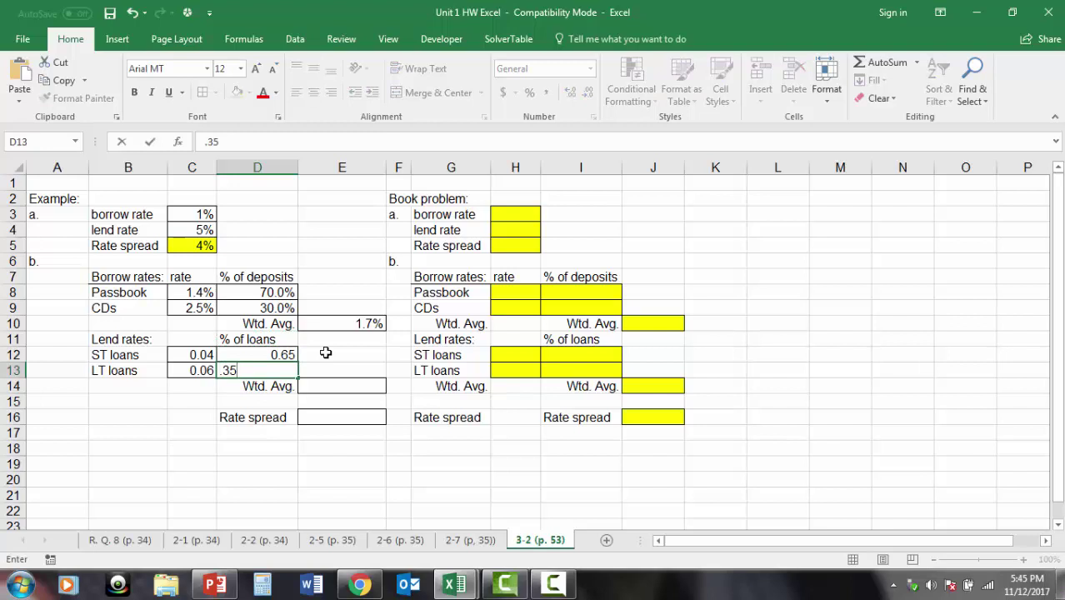
key(Tab)
Step: Format C12:D13 as percentages with one decimal: 4.0%, 6.0%, 65.0%, 35.0%
drag(204, 356, 230, 370)
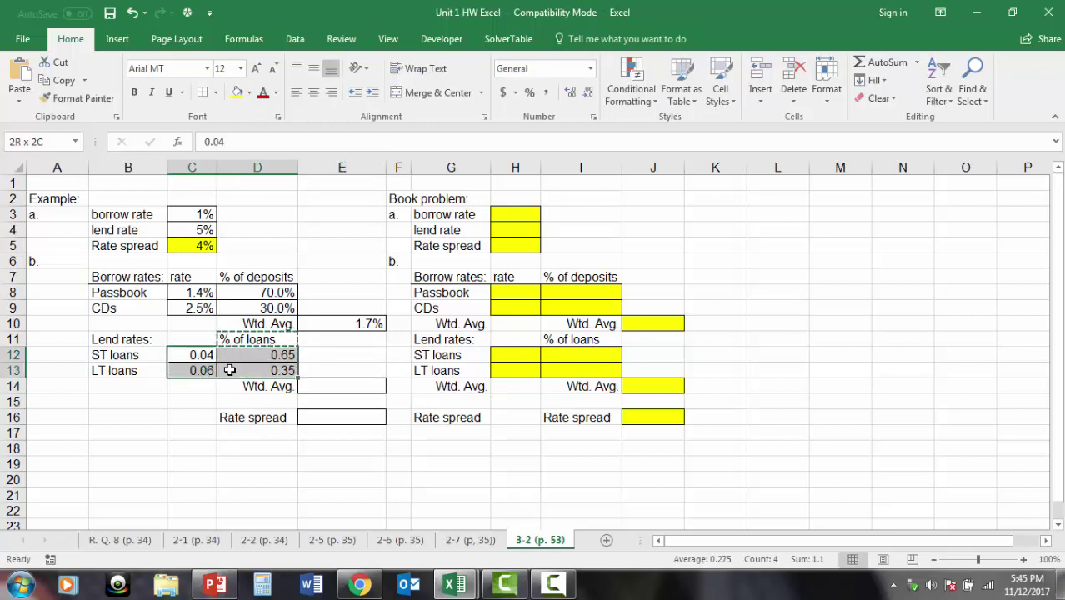
key(ctrl+shift+5)
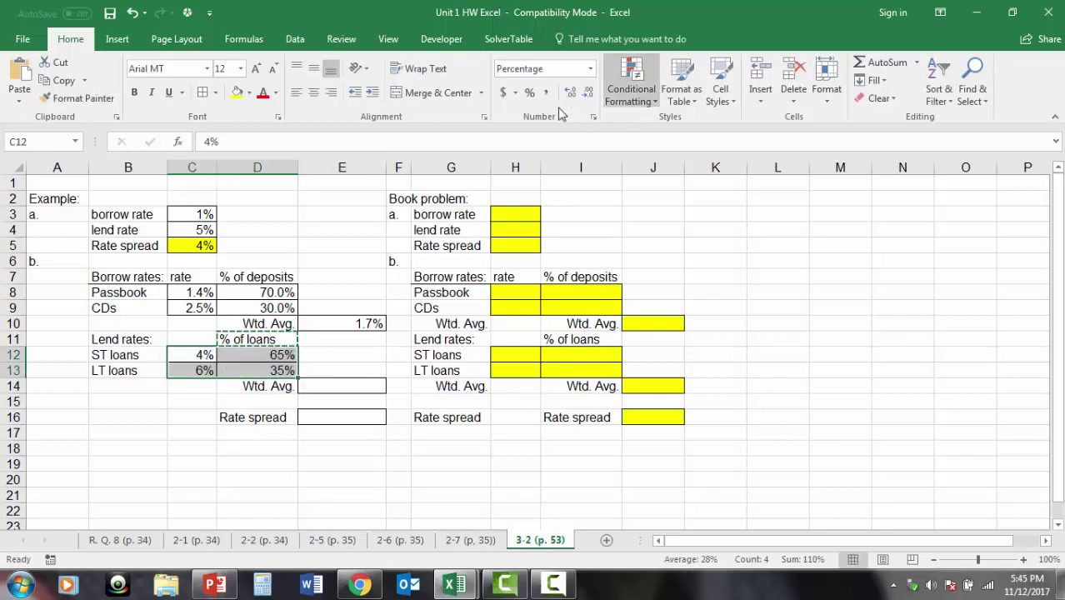
click(570, 94)
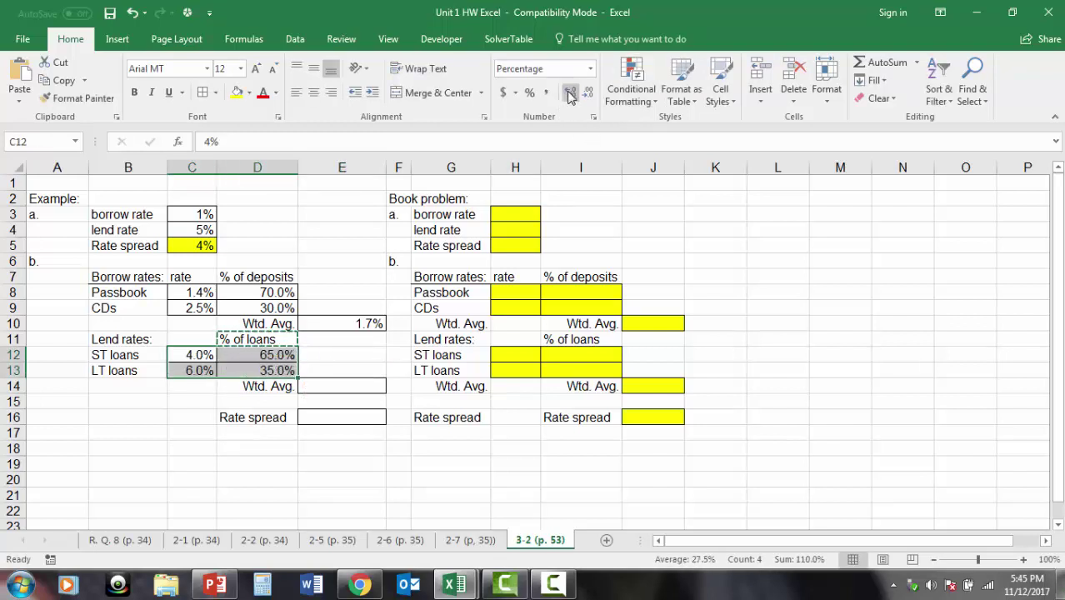
click(345, 352)
key(Down)
key(Down)
click(350, 324)
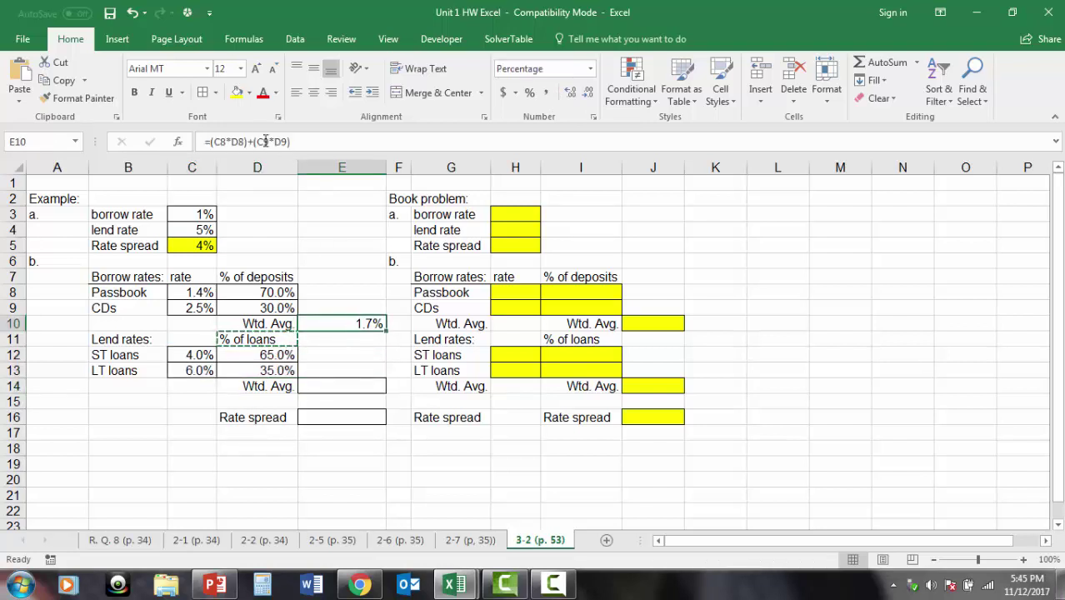
drag(203, 291, 275, 308)
click(214, 307)
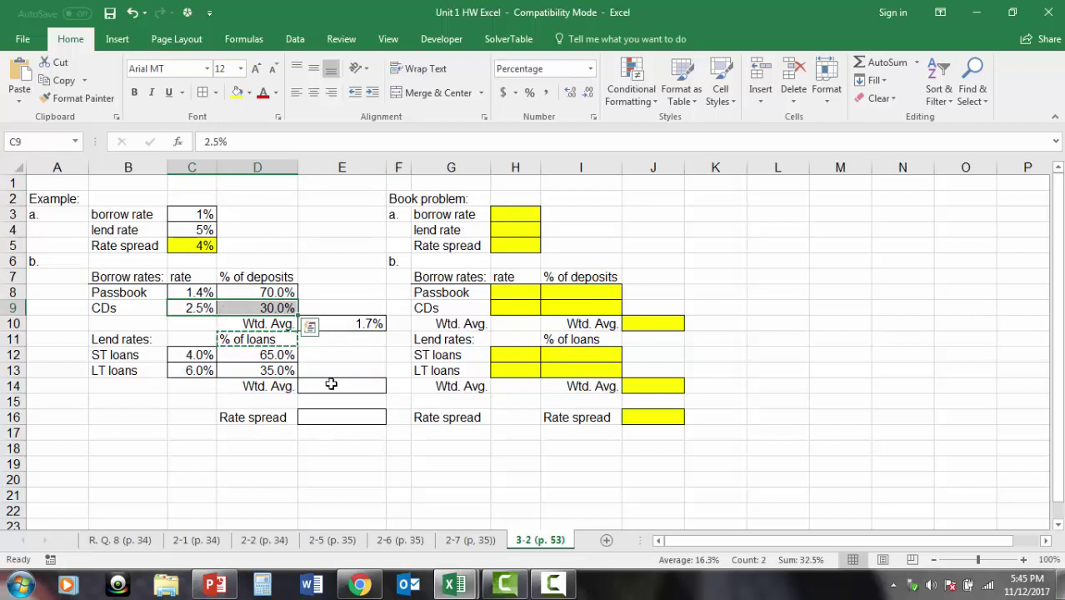
Step: Enter =SUMPRODUCT(C12:C13,D12:D13) in E14, giving a 4.7% lend average
click(330, 383)
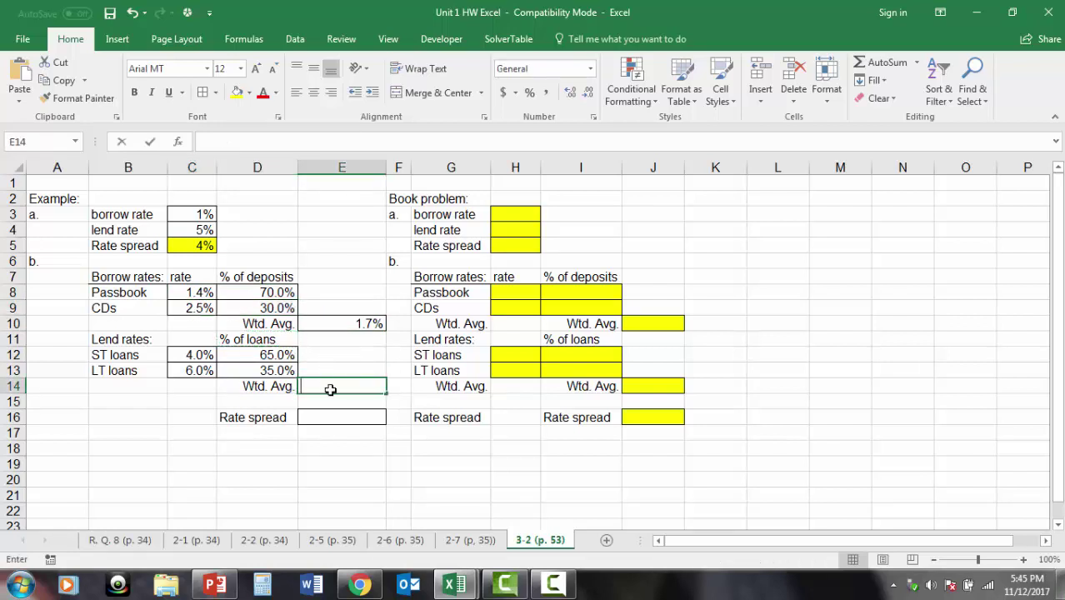
click(352, 364)
click(352, 390)
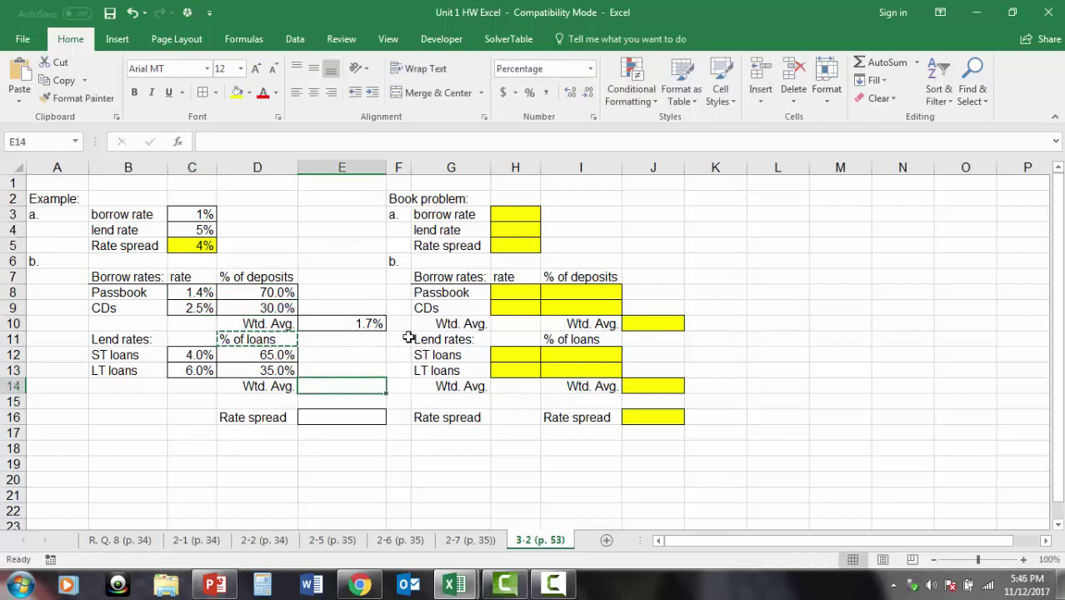
text(=sumpro)
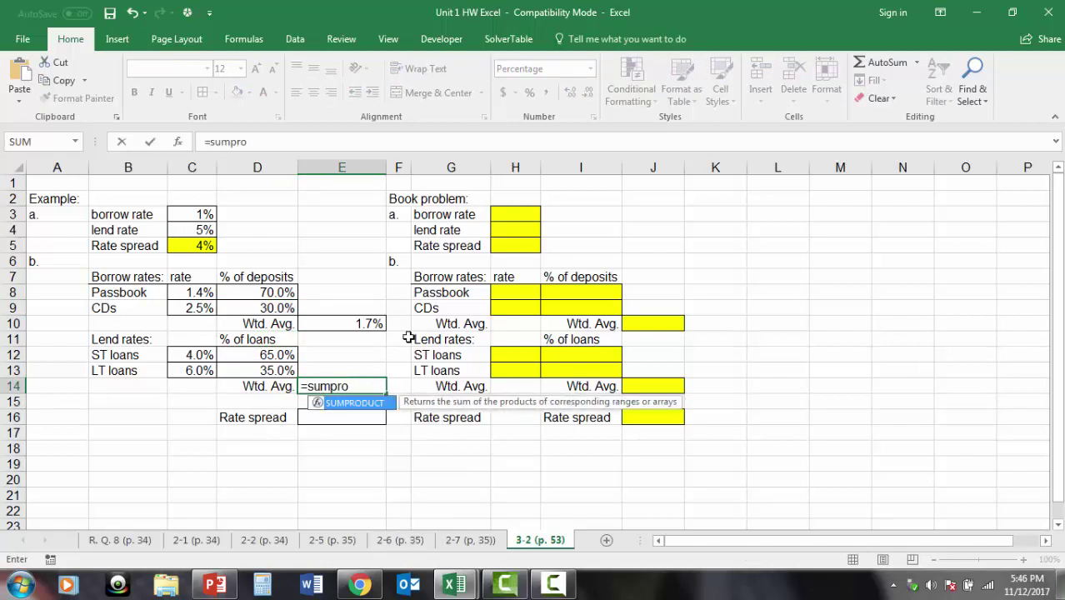
text(duct()
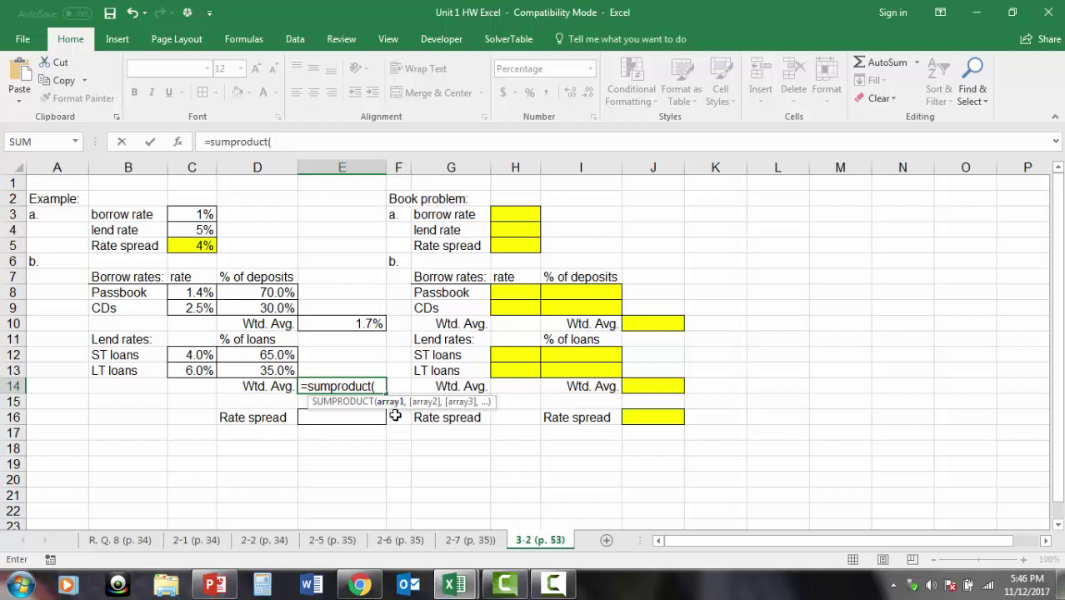
drag(198, 355, 198, 371)
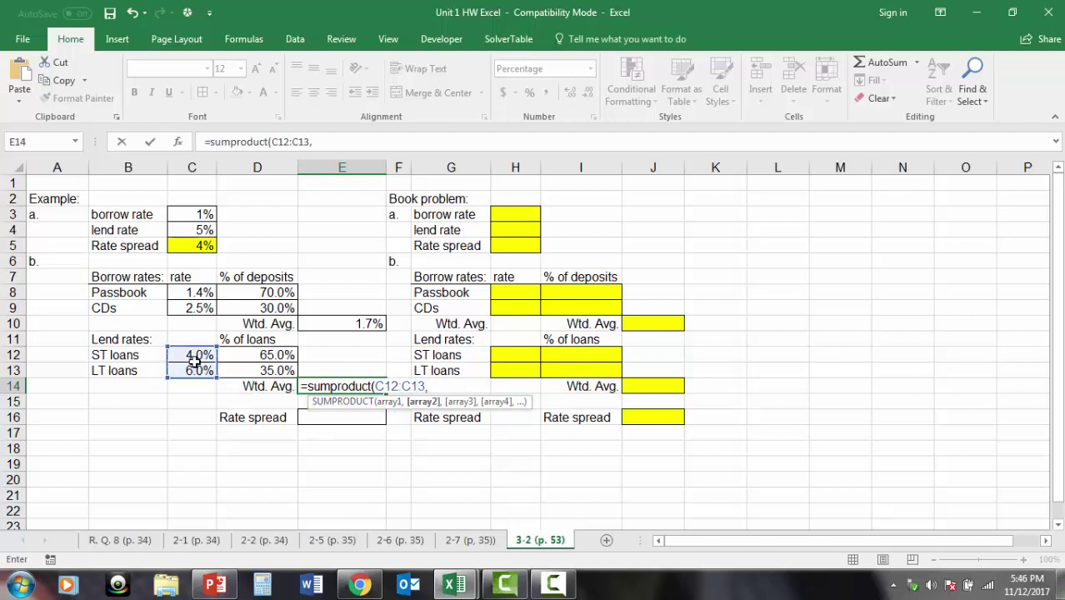
text(,)
drag(268, 353, 279, 371)
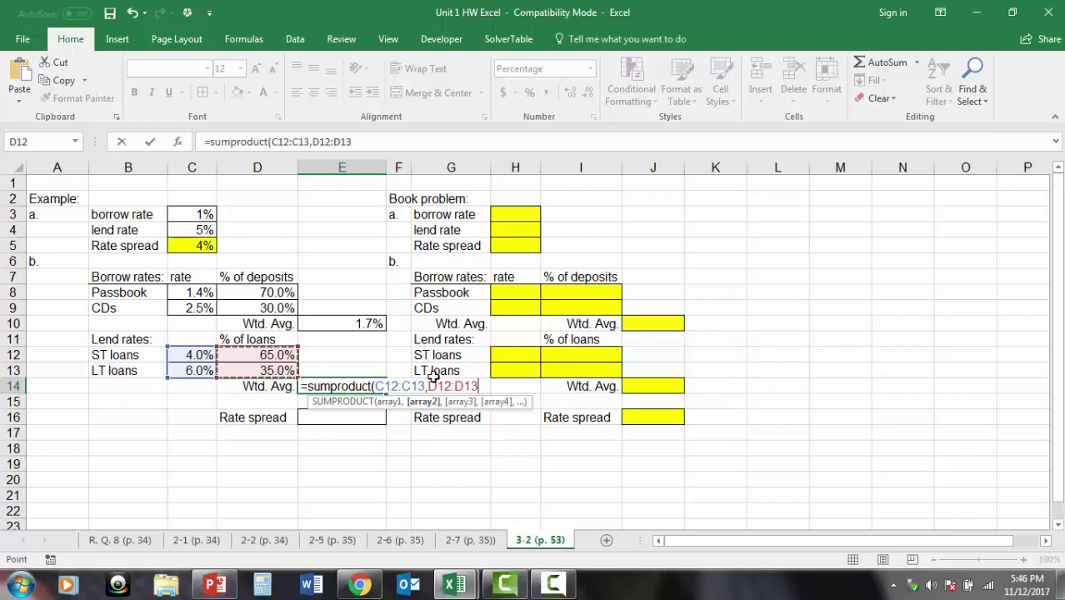
text())
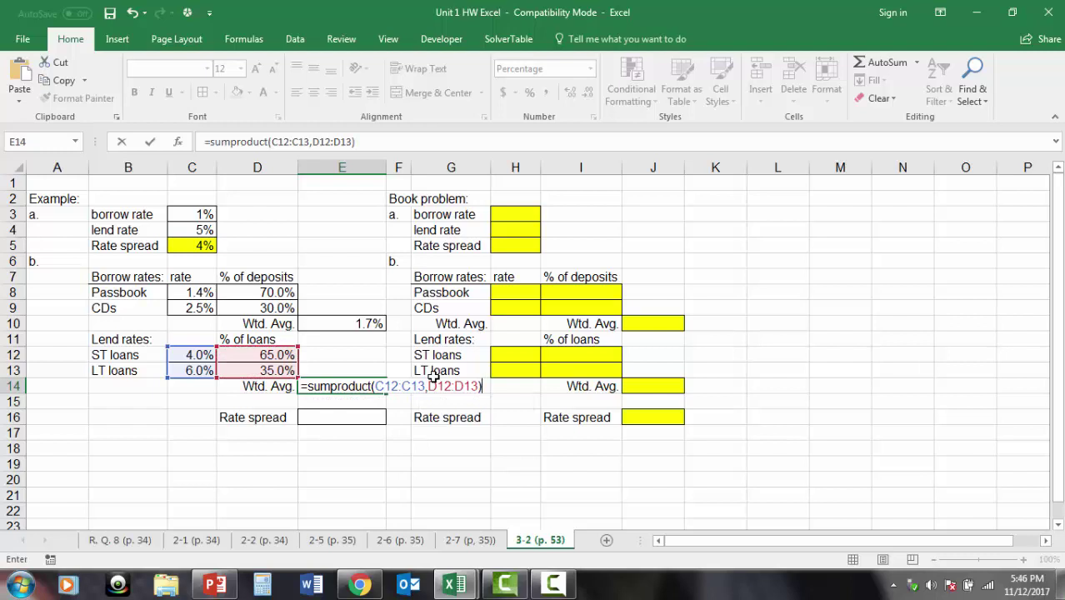
key(Return)
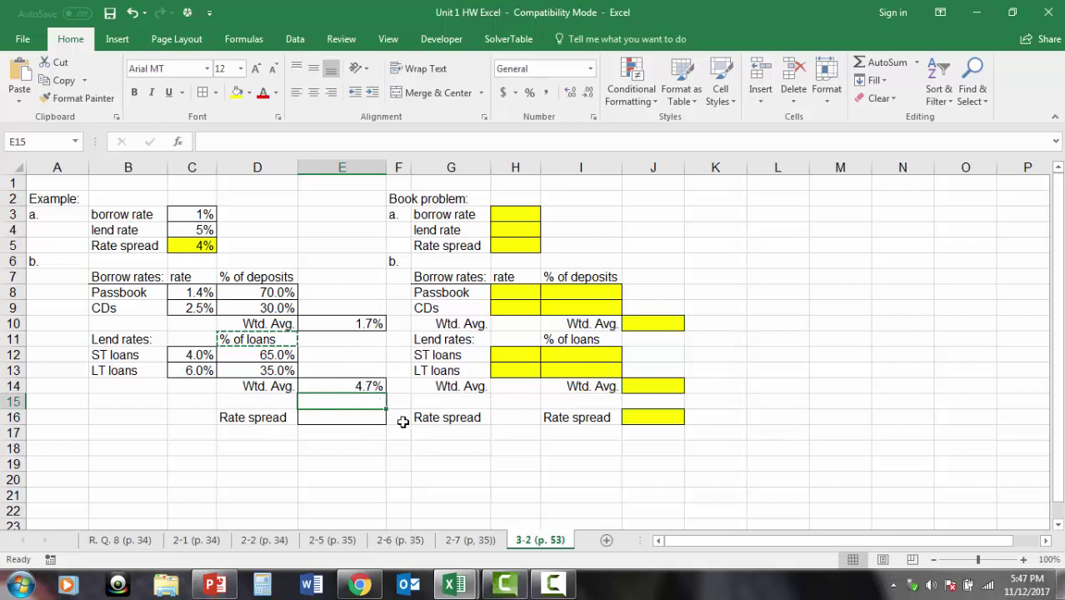
Step: Enter a =SUMPRODUCT(C8:C9,D8:D9) check formula in E9
click(373, 309)
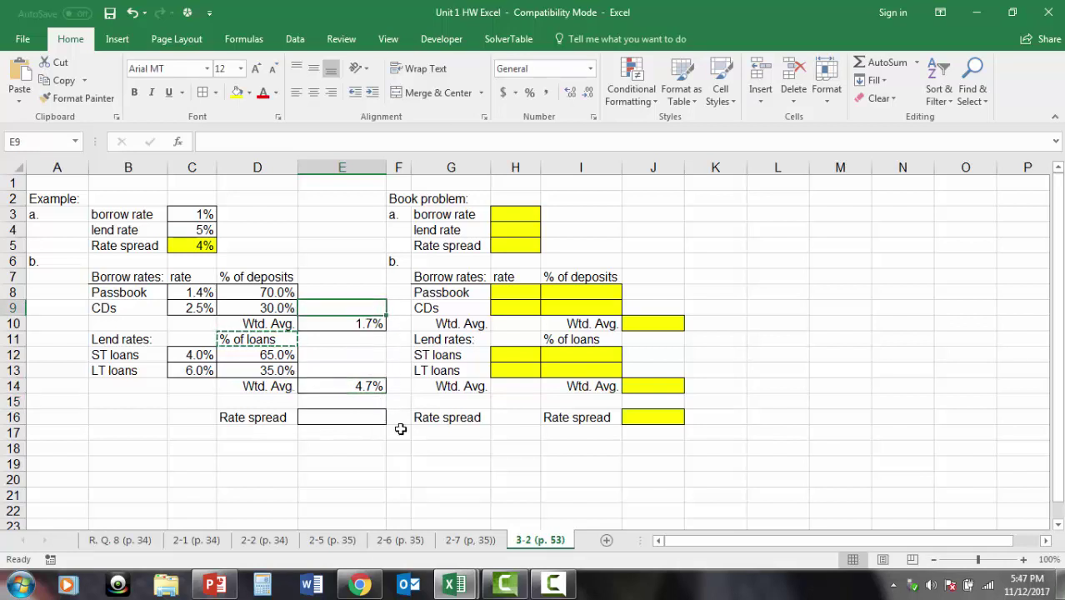
text(=sumprodu)
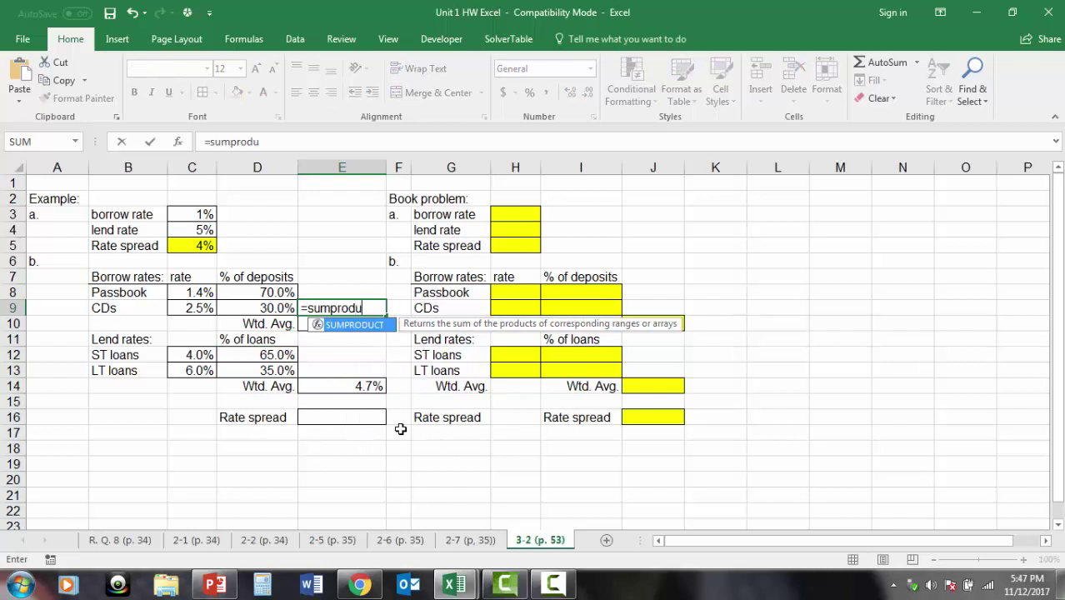
text(ct()
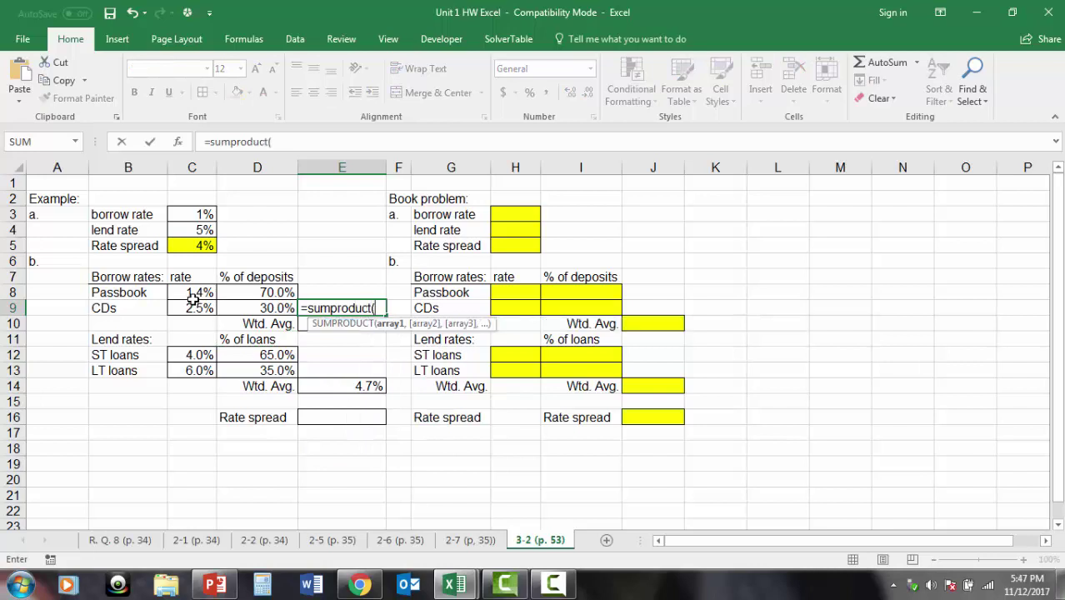
drag(194, 294, 241, 311)
text(,)
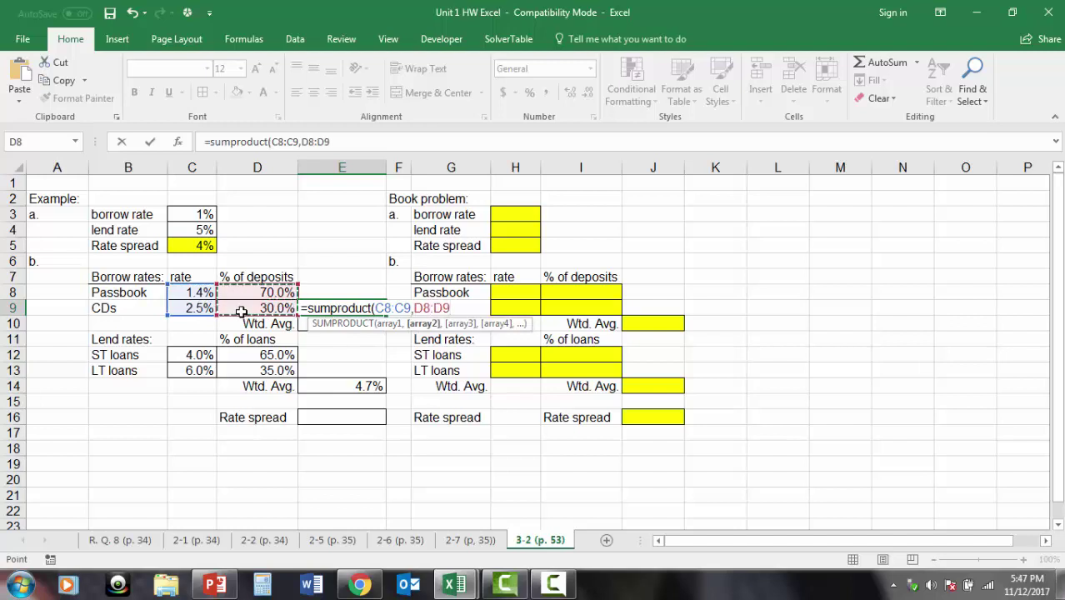
text())
key(Return)
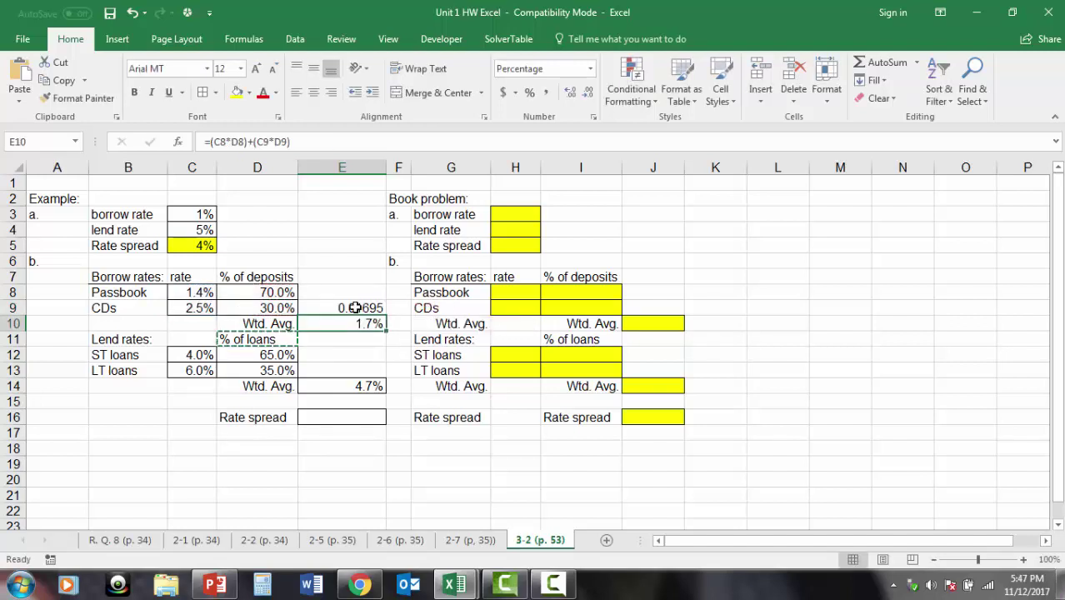
Step: Format the E9 check result as a percentage with one decimal place
click(355, 308)
click(530, 92)
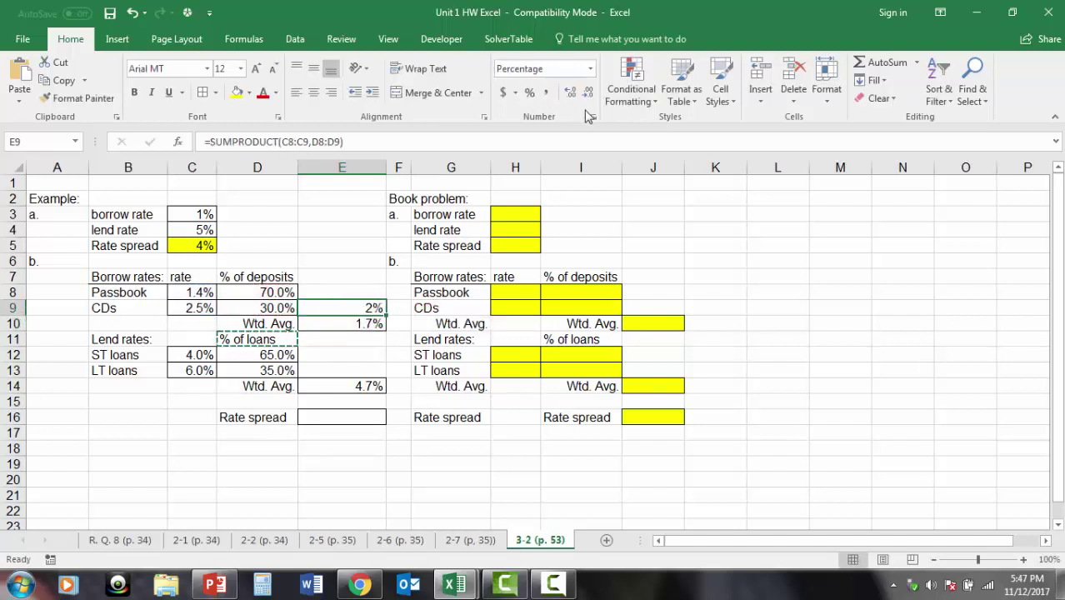
click(570, 93)
click(570, 92)
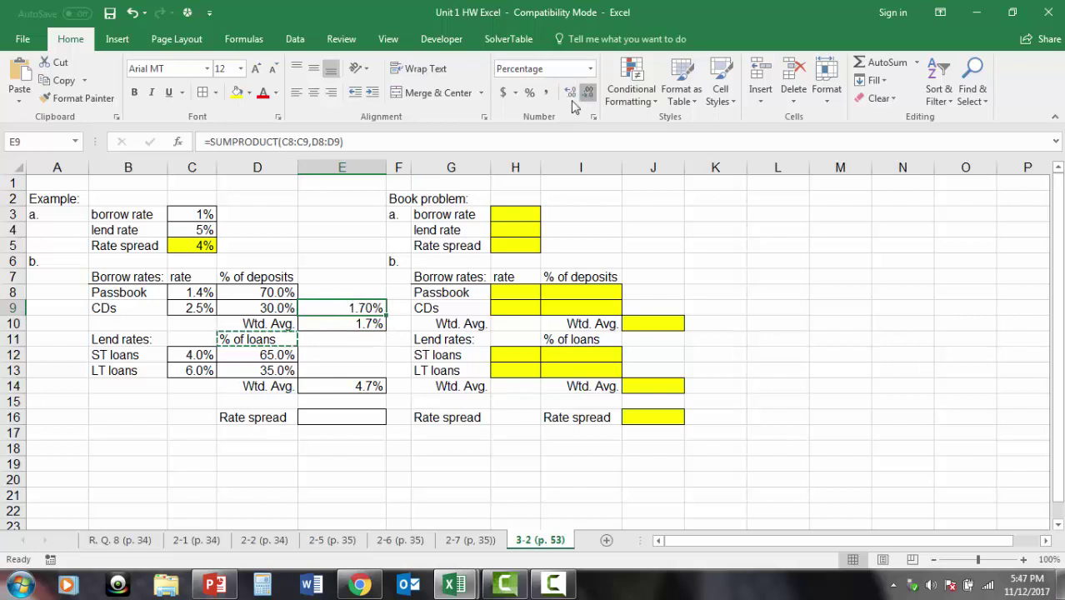
click(585, 94)
Step: Fill E9:E10 yellow, then clear the temporary check formula from E9
drag(345, 305, 345, 323)
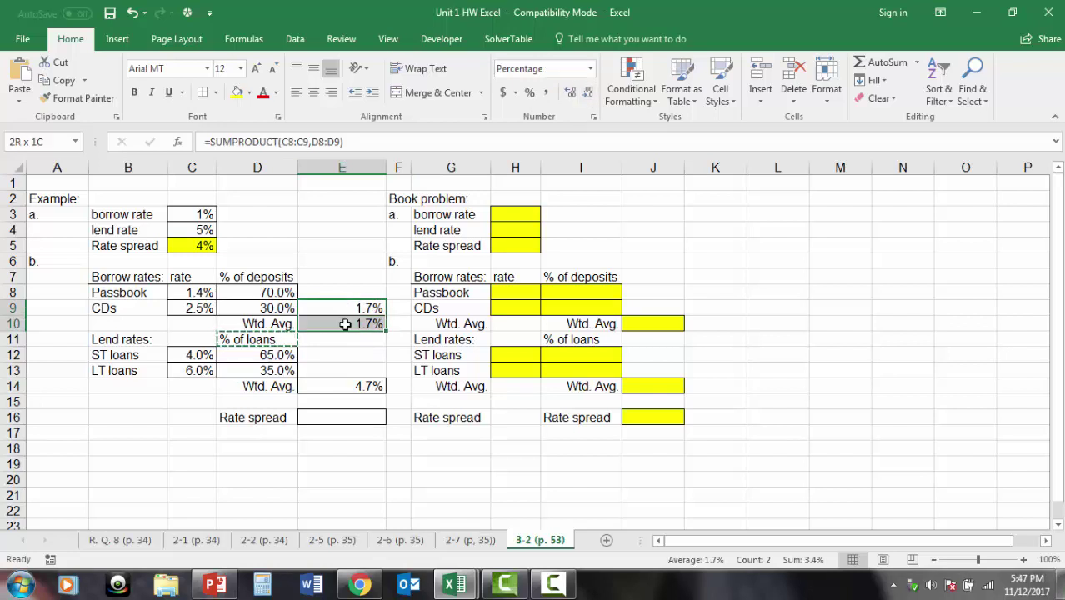
click(236, 92)
click(350, 349)
double_click(349, 369)
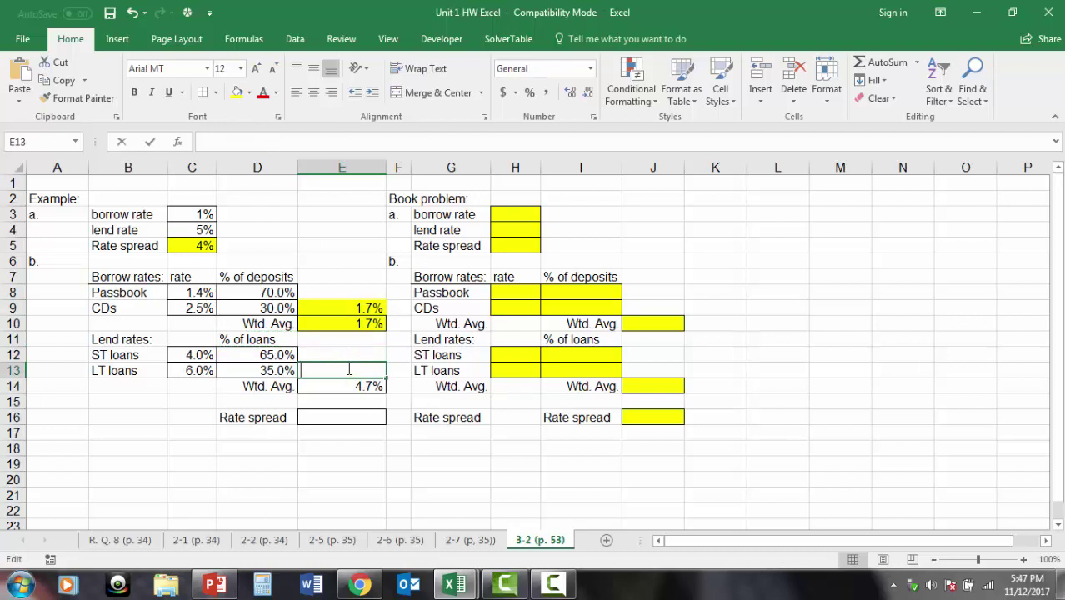
key(Escape)
click(350, 357)
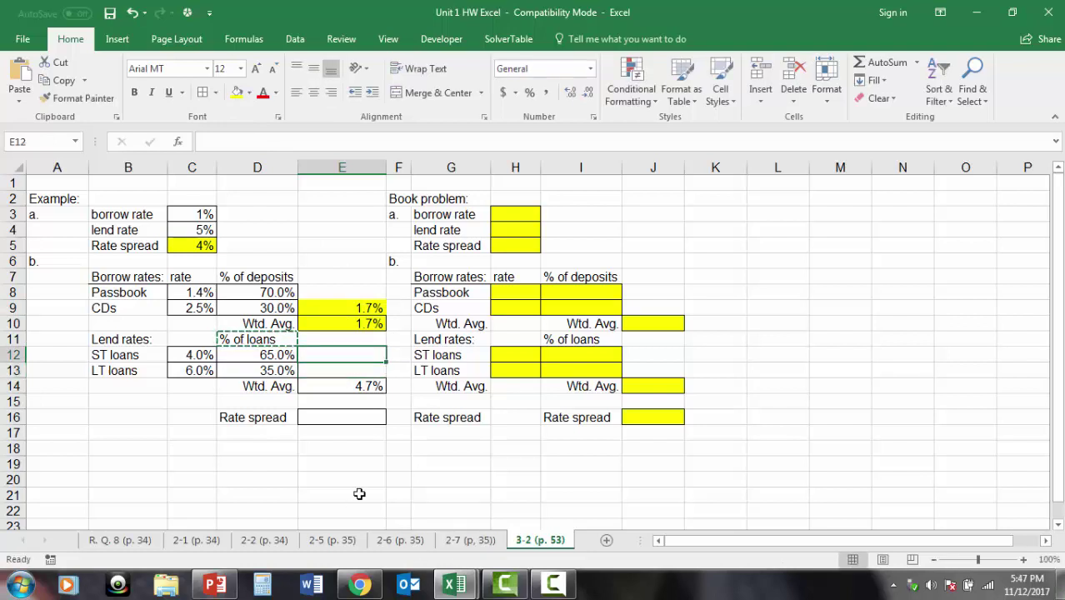
click(365, 309)
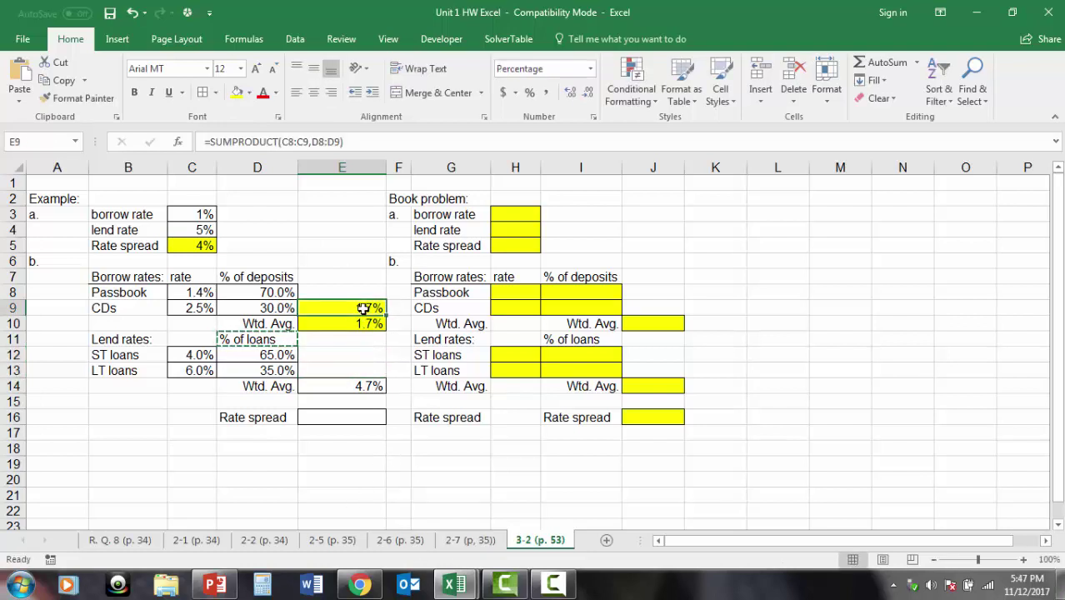
key(Delete)
Step: Enter =E14-E10 in E16 to compute the 3.0% rate spread
click(369, 416)
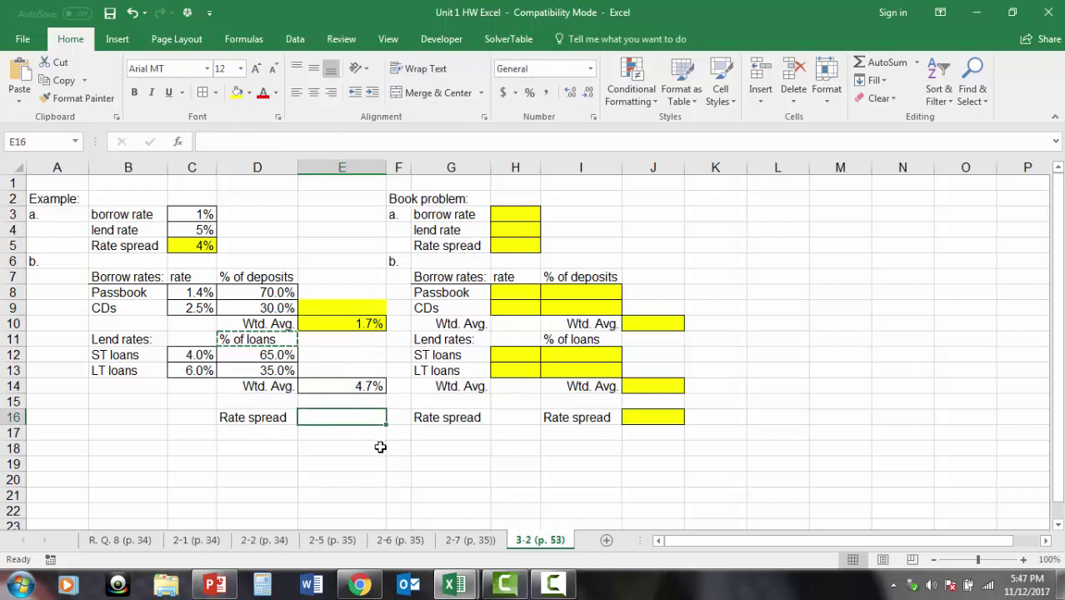
text(=)
click(367, 386)
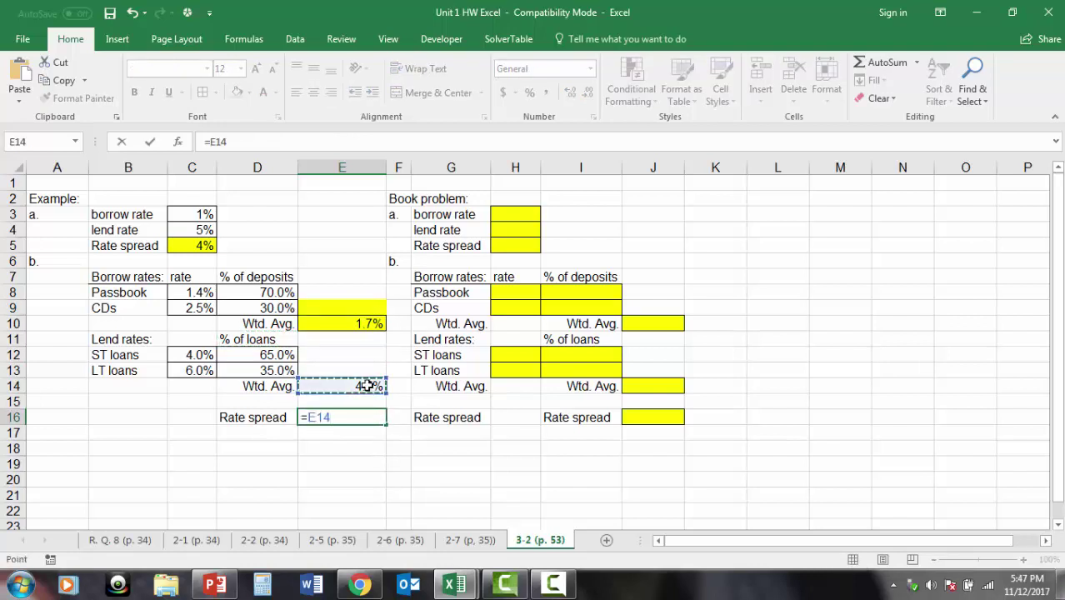
text(-)
click(353, 337)
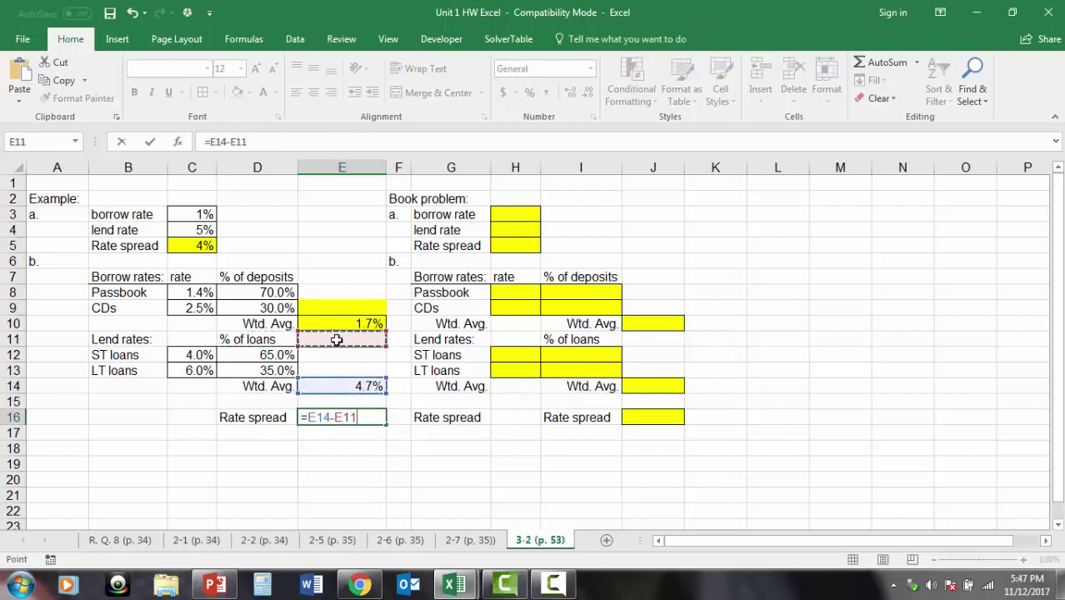
click(359, 321)
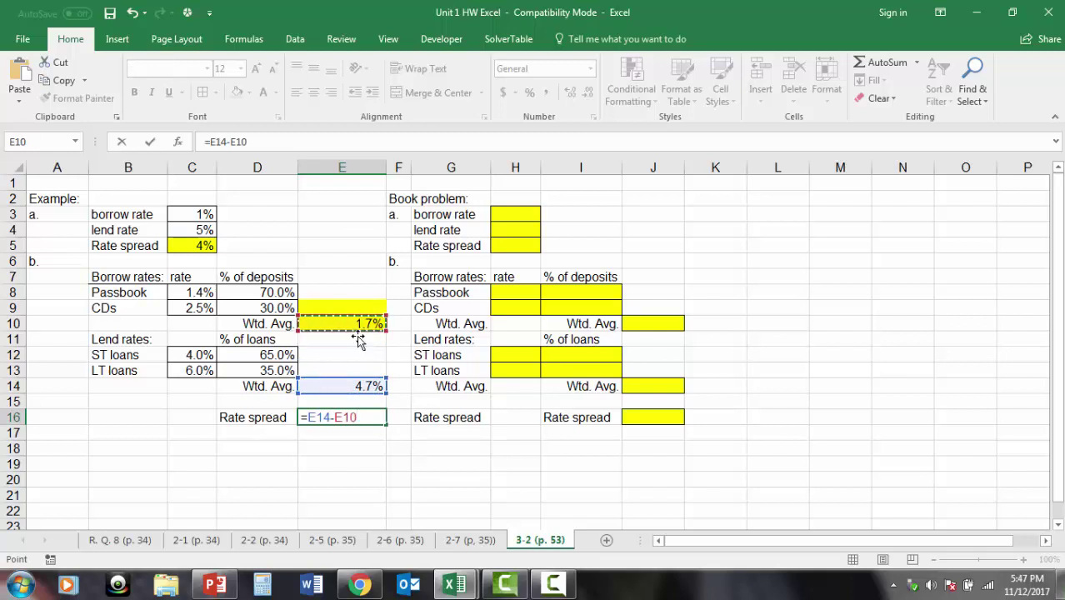
key(Return)
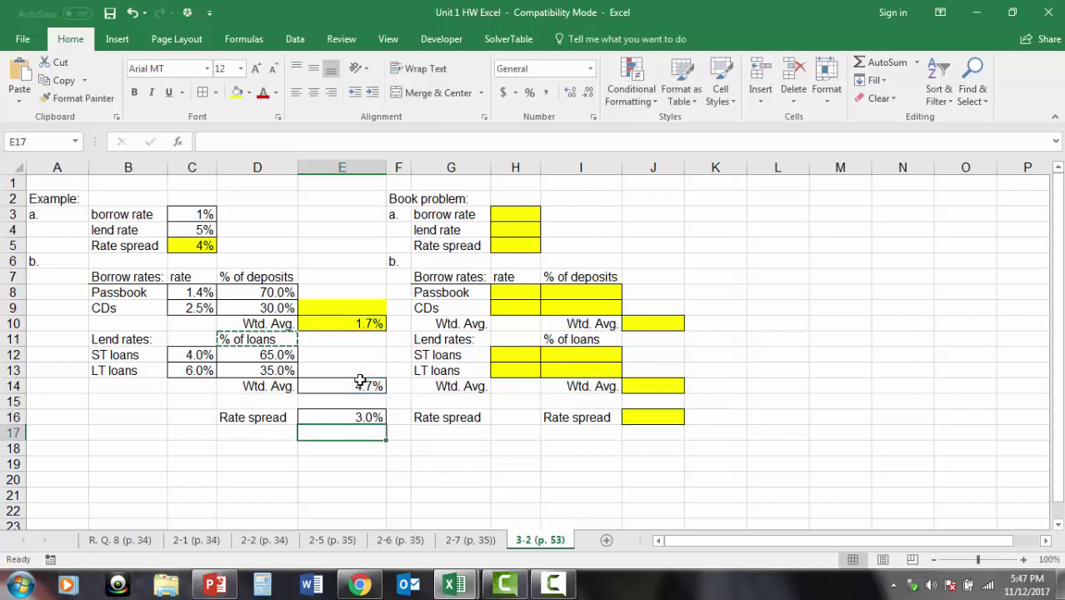
Step: Fill the rate spread cell E16 yellow
click(349, 417)
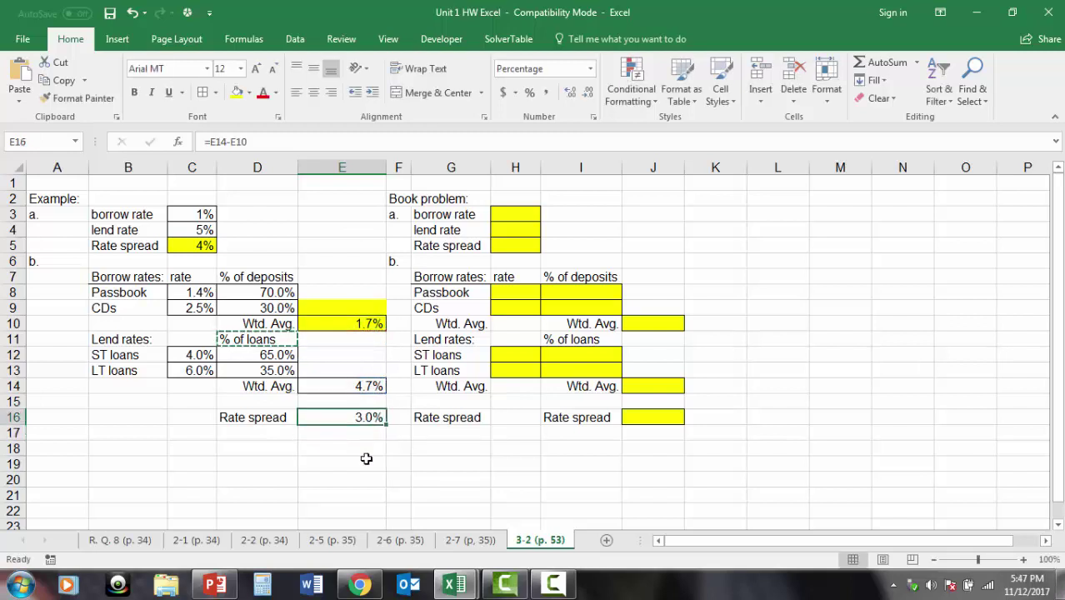
click(237, 92)
click(380, 479)
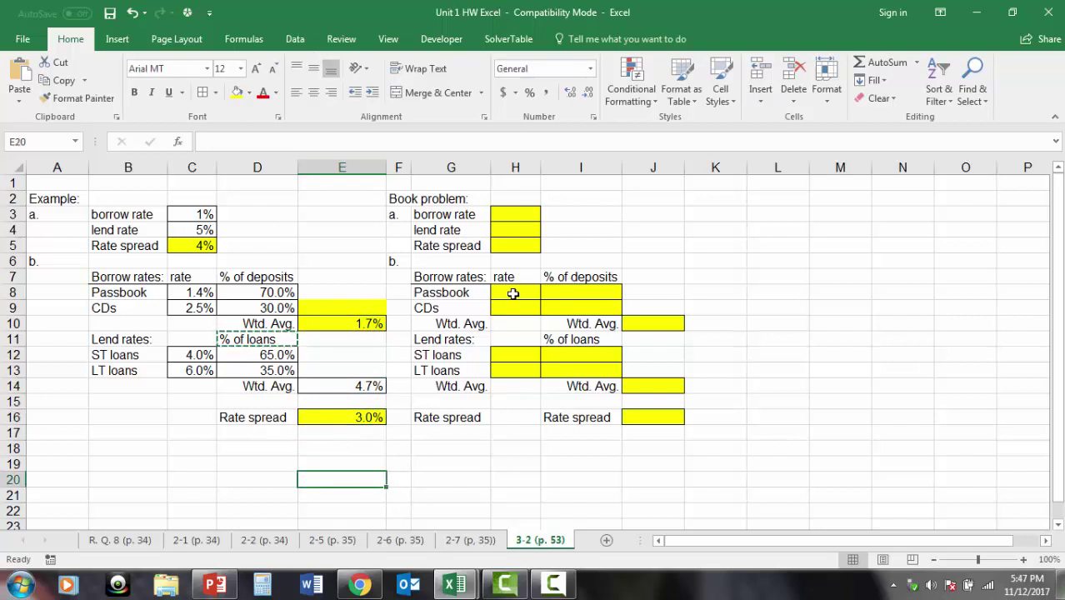
drag(512, 293, 662, 431)
click(772, 444)
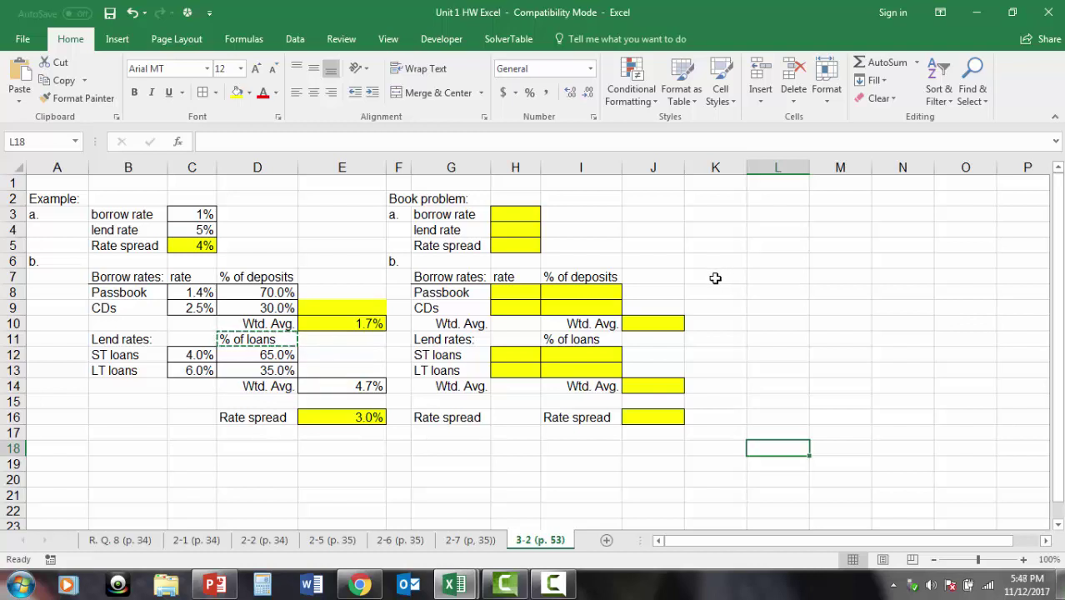
click(552, 583)
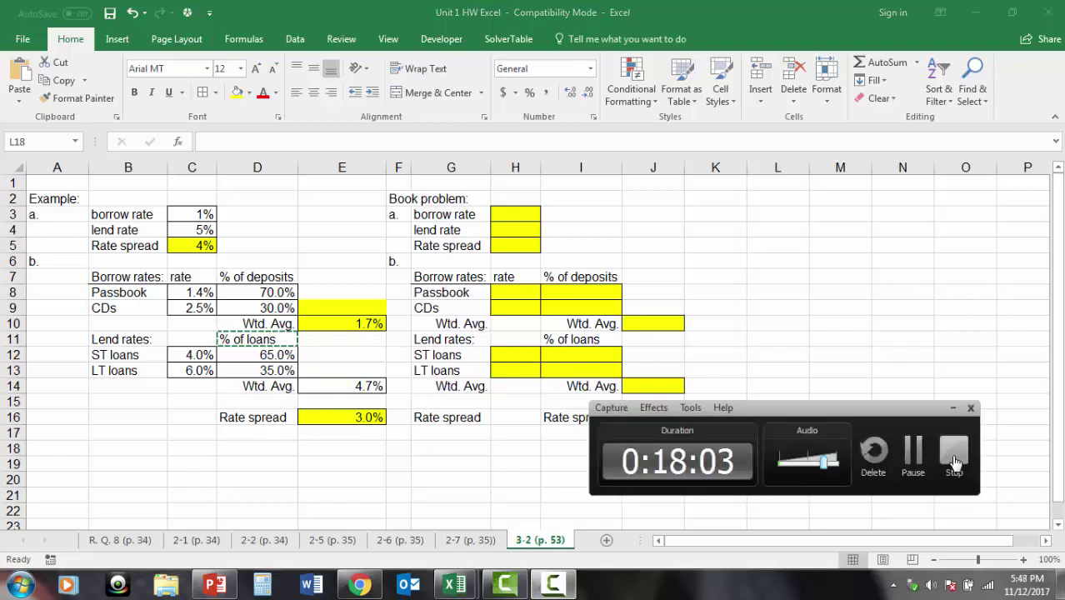